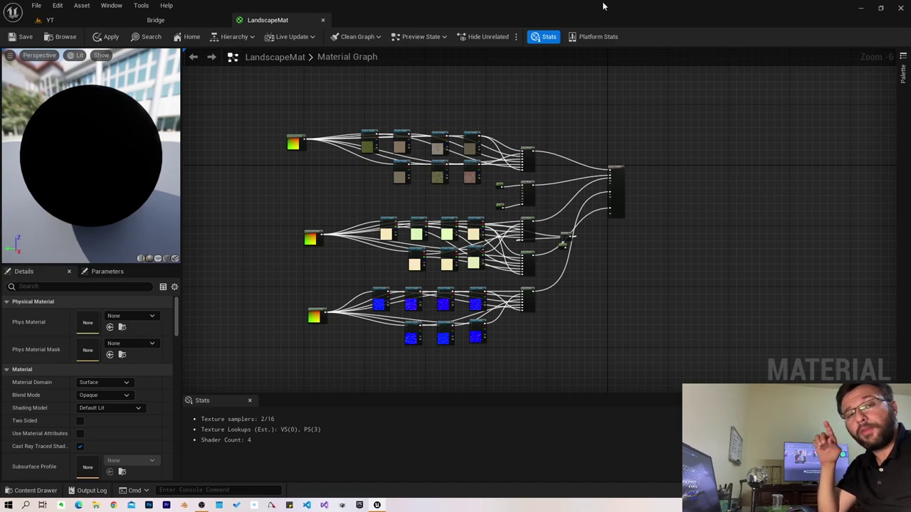
# Step: Marquee-select every Texture Sample node in the LandscapeMat material graph
pyautogui.moveTo(339, 114); pyautogui.dragTo(481, 353)
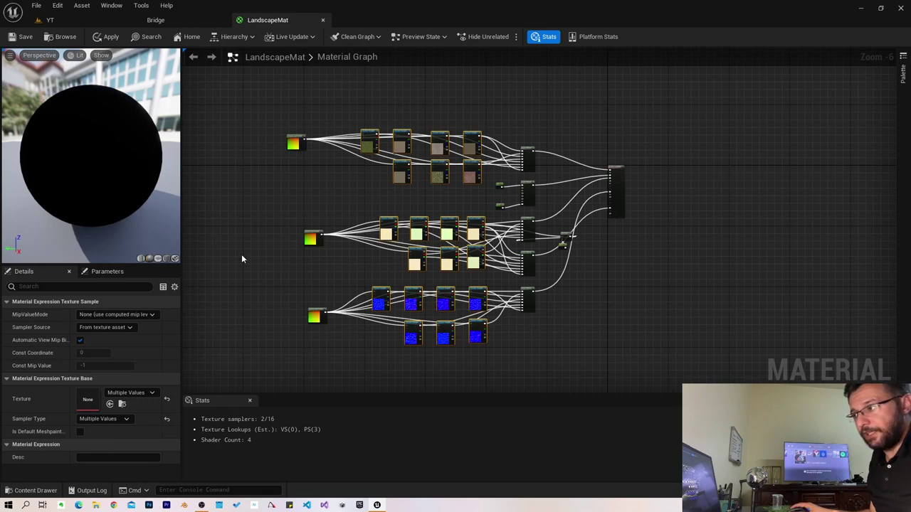
# Step: Set the Sampler Source of all selected texture samples to Shared: Wrap
pyautogui.moveTo(361, 102); pyautogui.dragTo(482, 370)
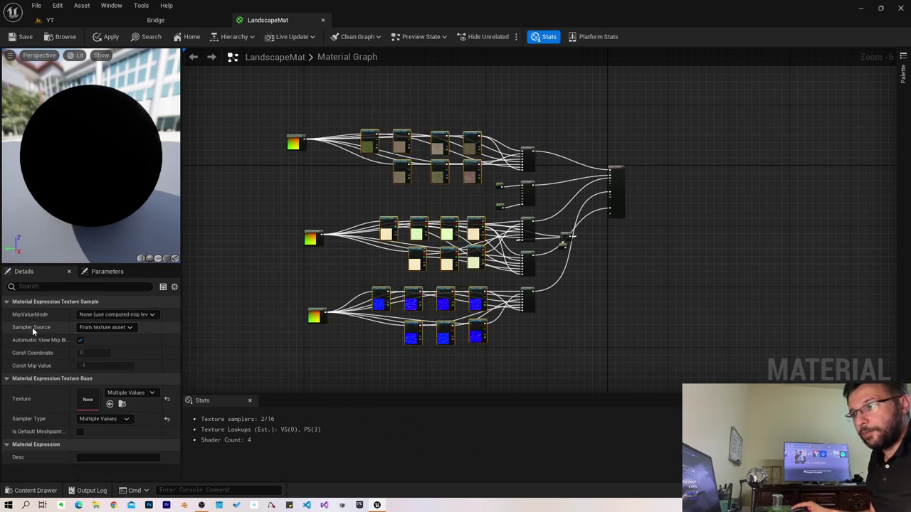
pyautogui.click(105, 327)
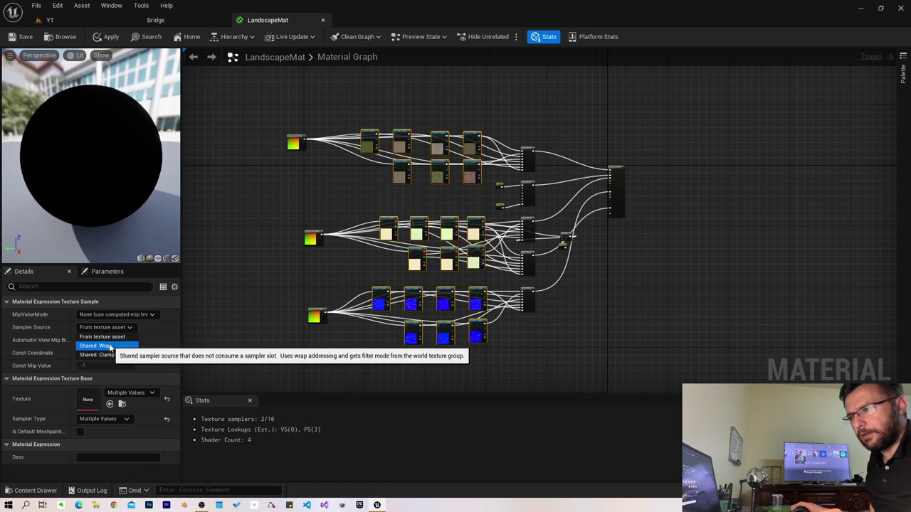
pyautogui.click(108, 346)
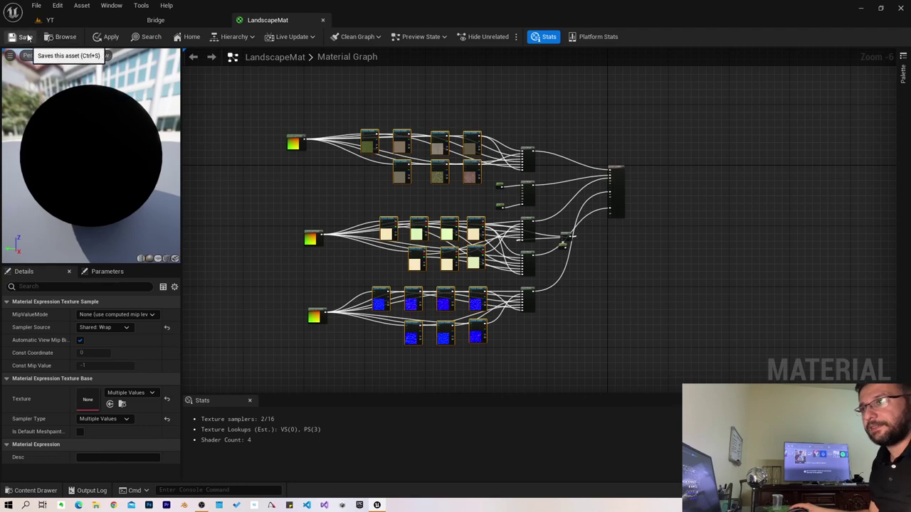
# Step: Save LandscapeMat and select the three Landscape Layer Coords nodes
pyautogui.hotkey('ctrl', 's')
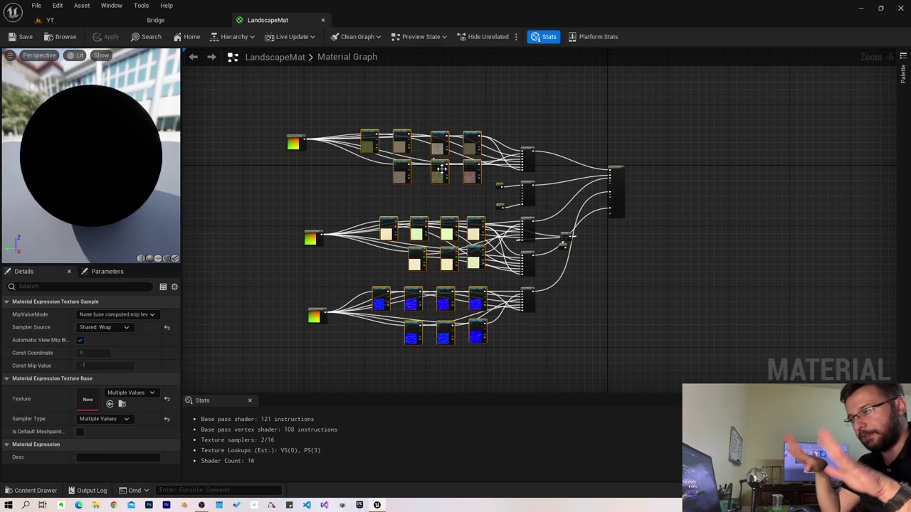
pyautogui.click(268, 110)
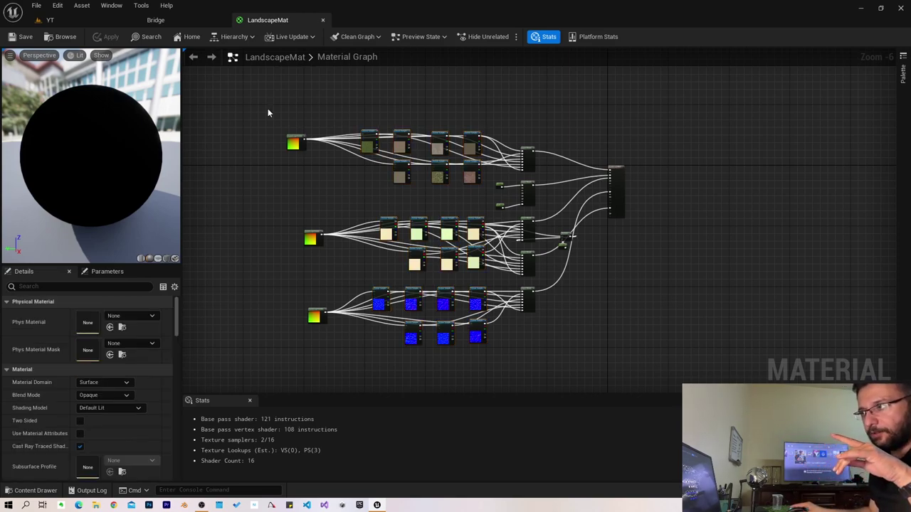
pyautogui.moveTo(330, 331); pyautogui.dragTo(322, 344)
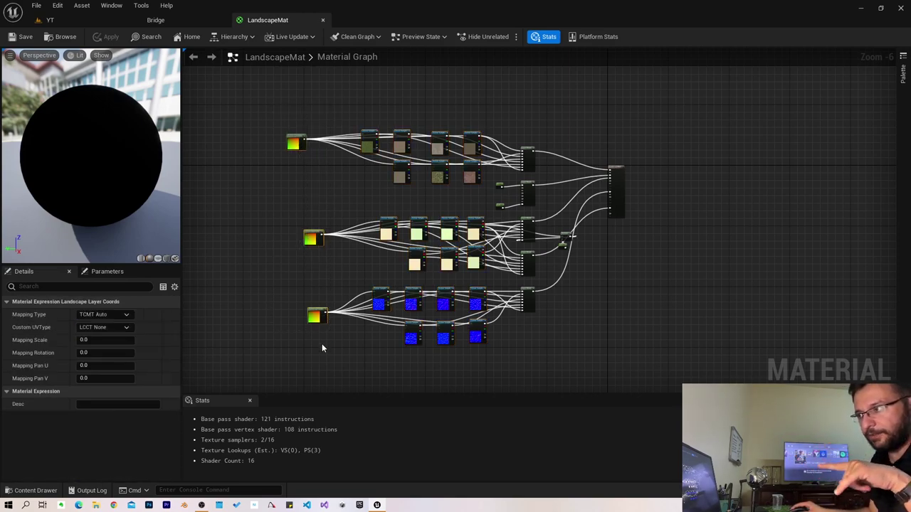
# Step: Shift the middle and bottom Landscape Coords nodes left into one column
pyautogui.click(292, 250)
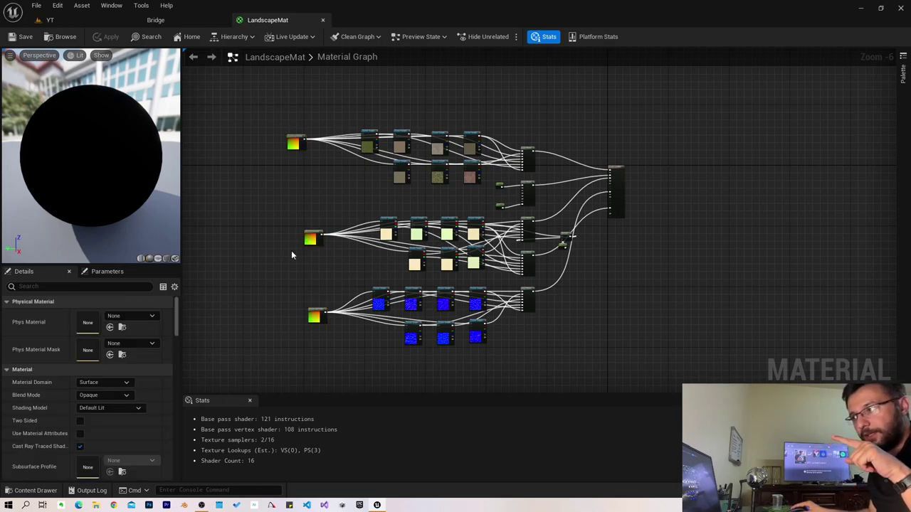
pyautogui.moveTo(311, 239); pyautogui.dragTo(298, 239)
pyautogui.moveTo(315, 313); pyautogui.dragTo(299, 314)
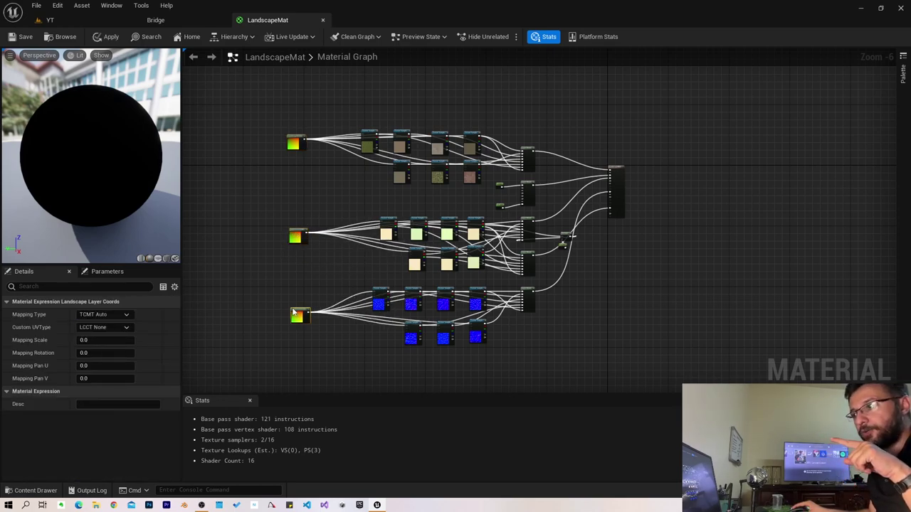
# Step: Return to the YT level and select the Landscape actor
pyautogui.click(324, 327)
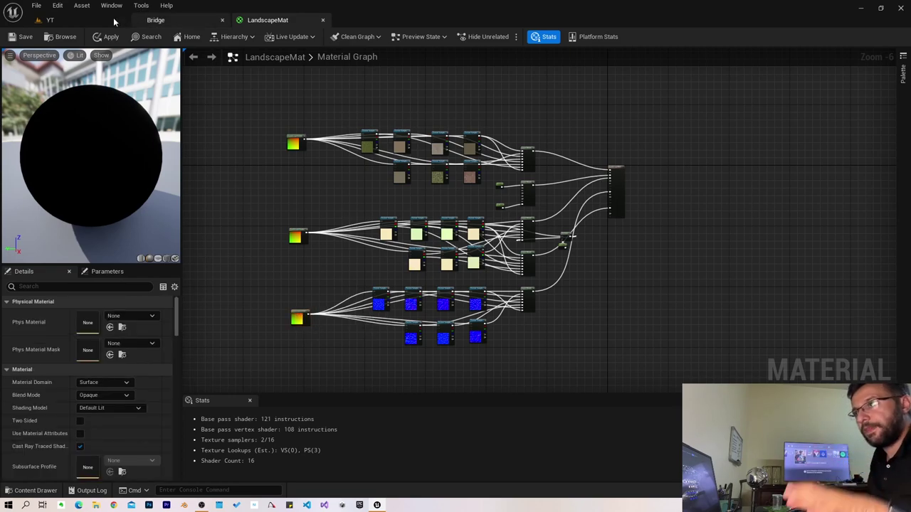
pyautogui.click(70, 24)
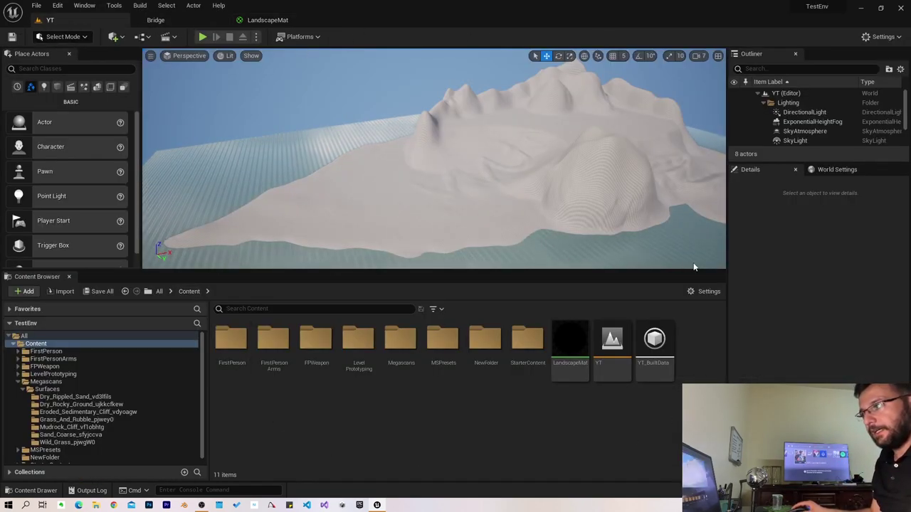
pyautogui.moveTo(512, 271); pyautogui.dragTo(506, 315)
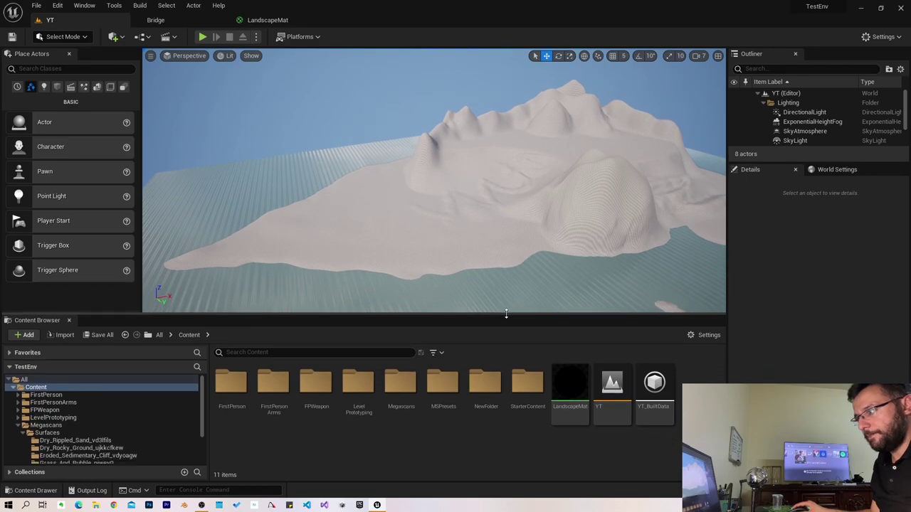
pyautogui.moveTo(628, 205); pyautogui.dragTo(641, 208, button='right')
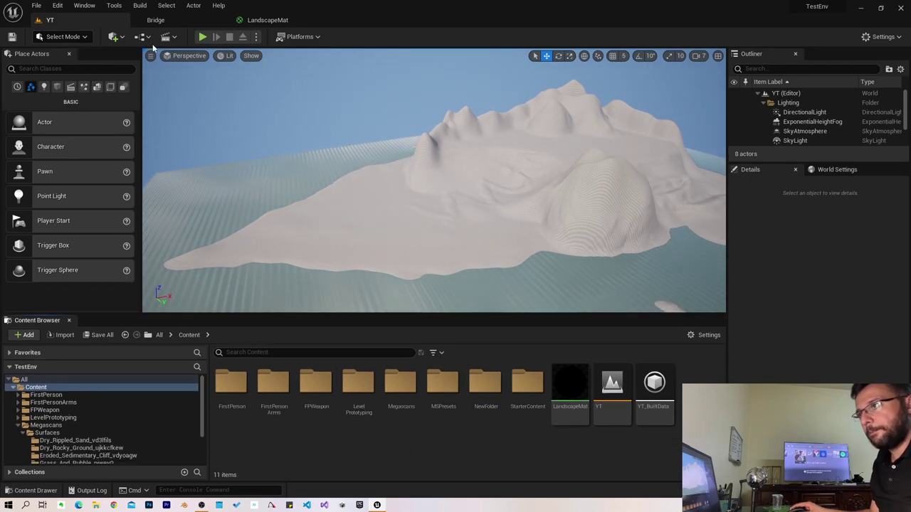
pyautogui.click(522, 122)
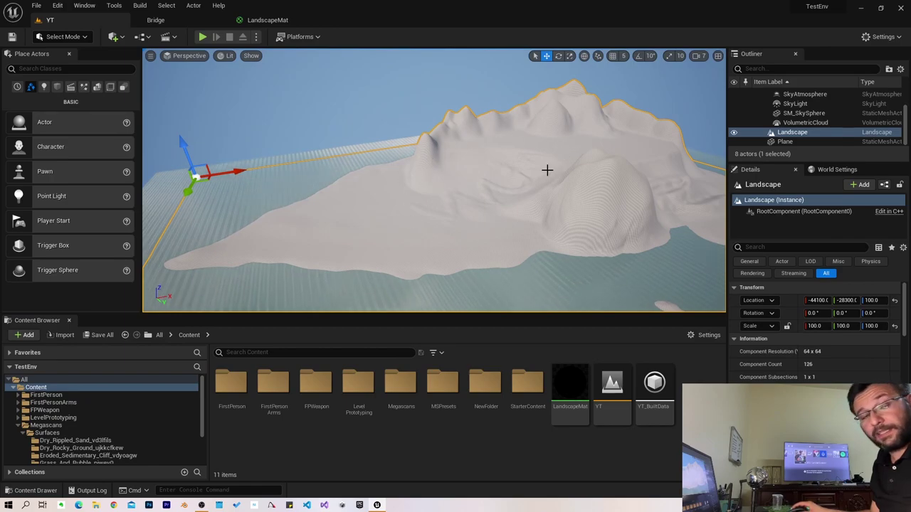
# Step: Assign LandscapeMat as the landscape's Landscape Material in Details
pyautogui.scroll(-3, 819, 356)
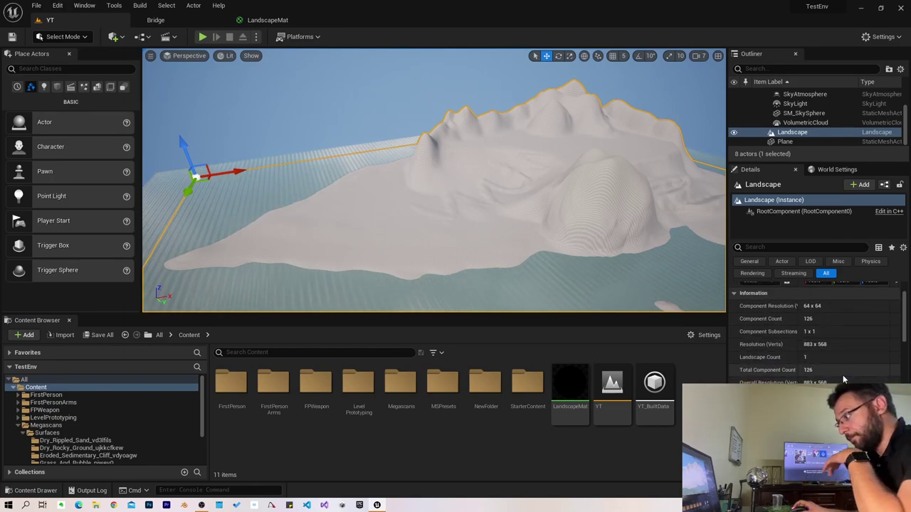
pyautogui.scroll(-3, 783, 367)
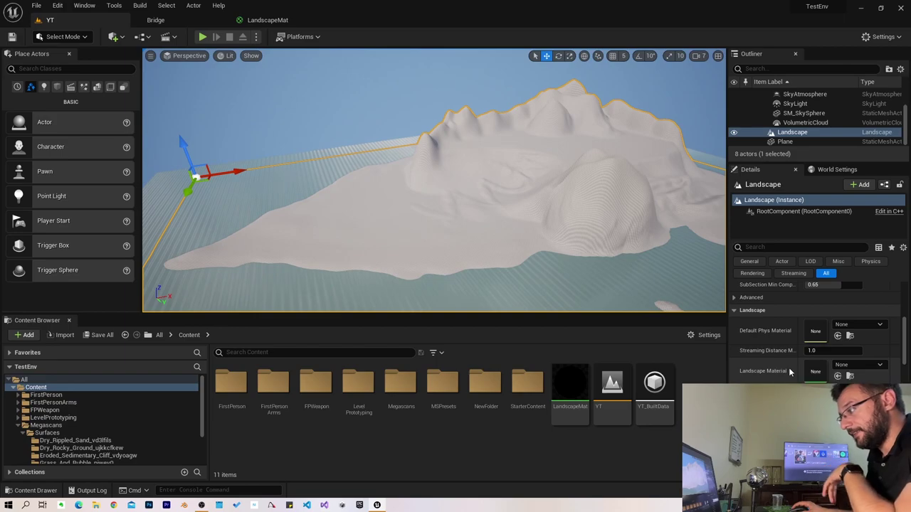
pyautogui.click(851, 366)
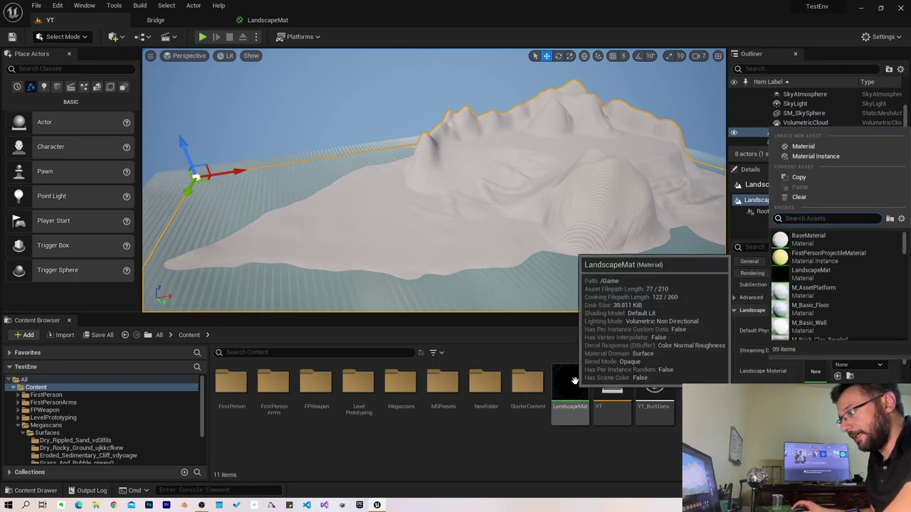
pyautogui.click(812, 273)
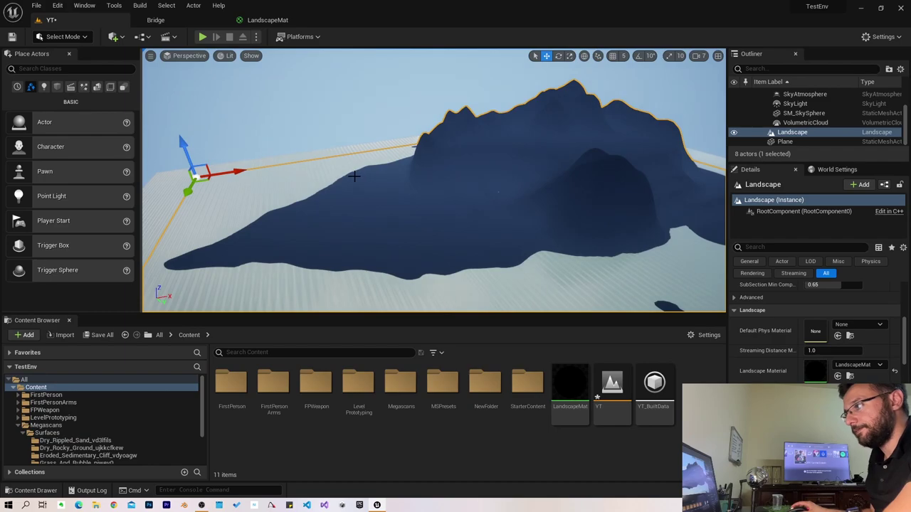
# Step: Save YT.umap with LandscapeMat applied, orbiting around the mountain to inspect it
pyautogui.moveTo(506, 169)
pyautogui.keyDown('alt'); pyautogui.mouseDown()
pyautogui.moveTo(379, 211)
pyautogui.moveTo(476, 173)
pyautogui.moveTo(532, 204)
pyautogui.mouseUp(); pyautogui.keyUp('alt')
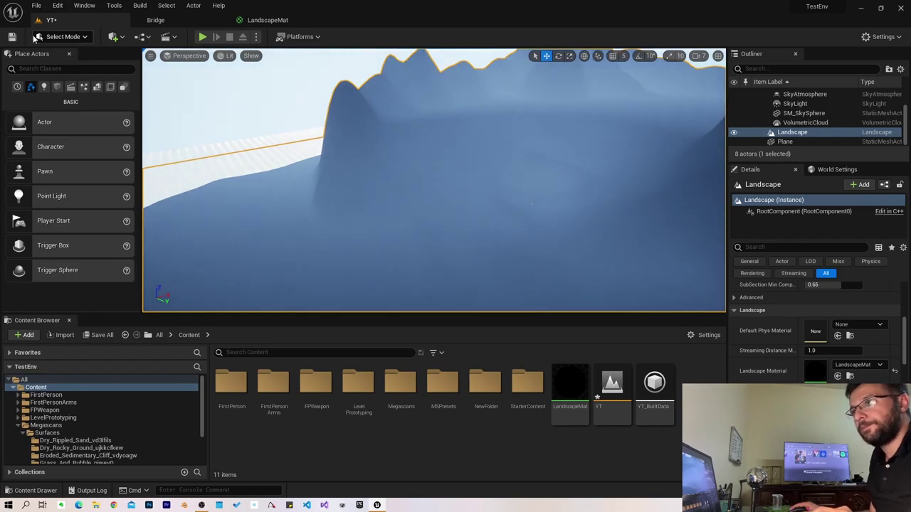
pyautogui.click(12, 36)
pyautogui.moveTo(370, 172)
pyautogui.keyDown('alt'); pyautogui.mouseDown()
pyautogui.moveTo(427, 178)
pyautogui.moveTo(380, 173)
pyautogui.mouseUp(); pyautogui.keyUp('alt')
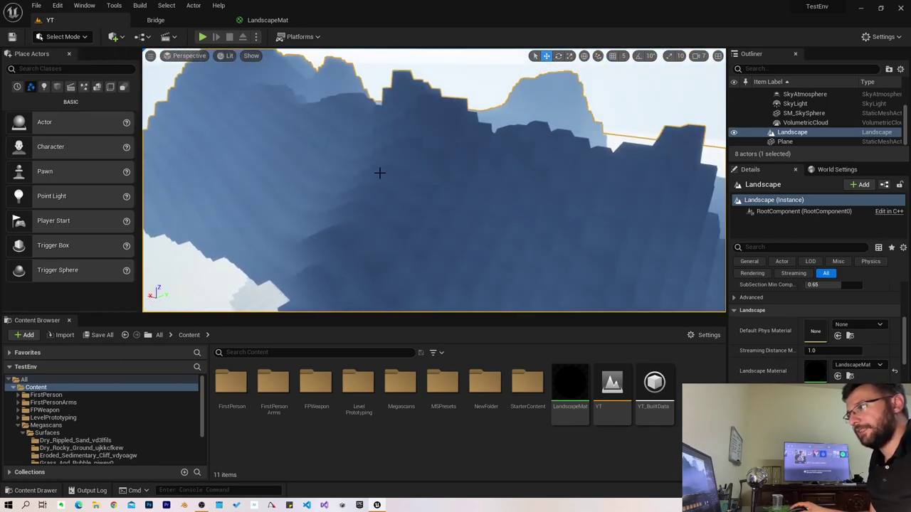
pyautogui.moveTo(305, 149)
pyautogui.keyDown('alt'); pyautogui.mouseDown()
pyautogui.moveTo(356, 165)
pyautogui.moveTo(390, 215)
pyautogui.mouseUp(); pyautogui.keyUp('alt')
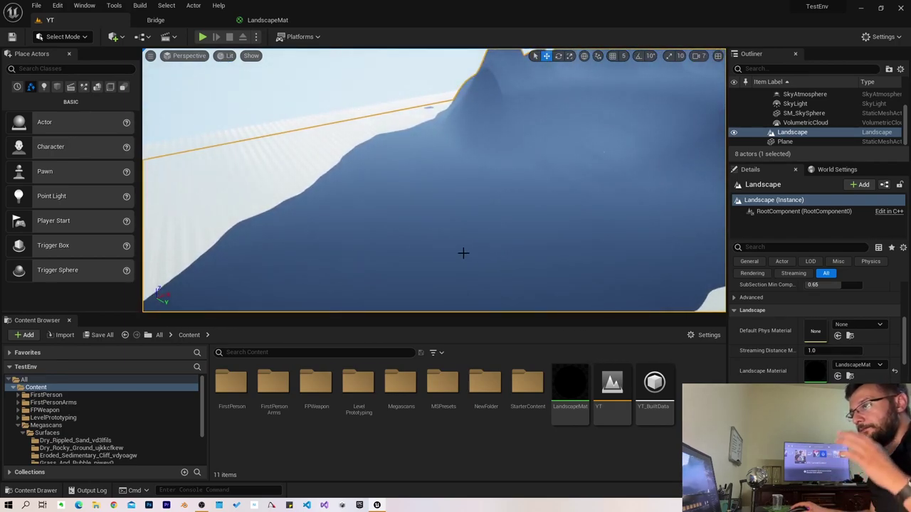
# Step: Enter Landscape mode's Paint tool and close the Content Browser to show all eight layers
pyautogui.click(67, 36)
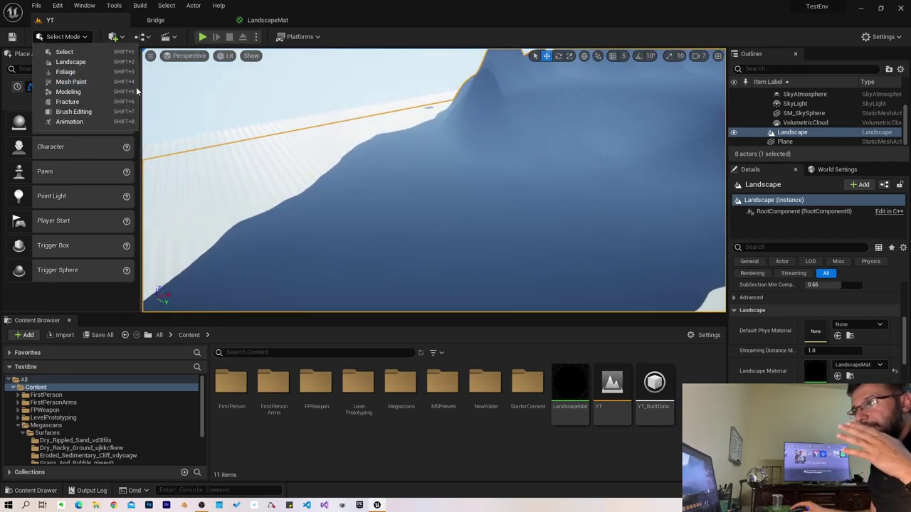
pyautogui.click(110, 61)
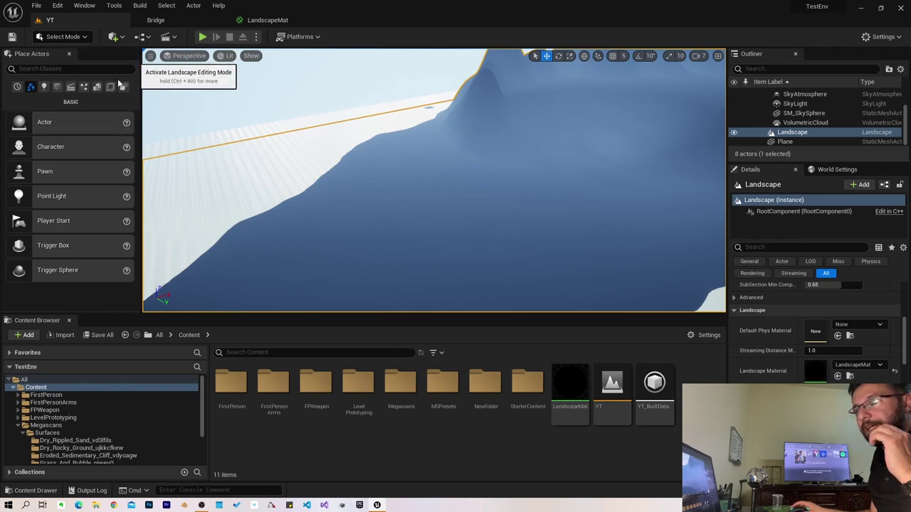
pyautogui.scroll(-2, 103, 225)
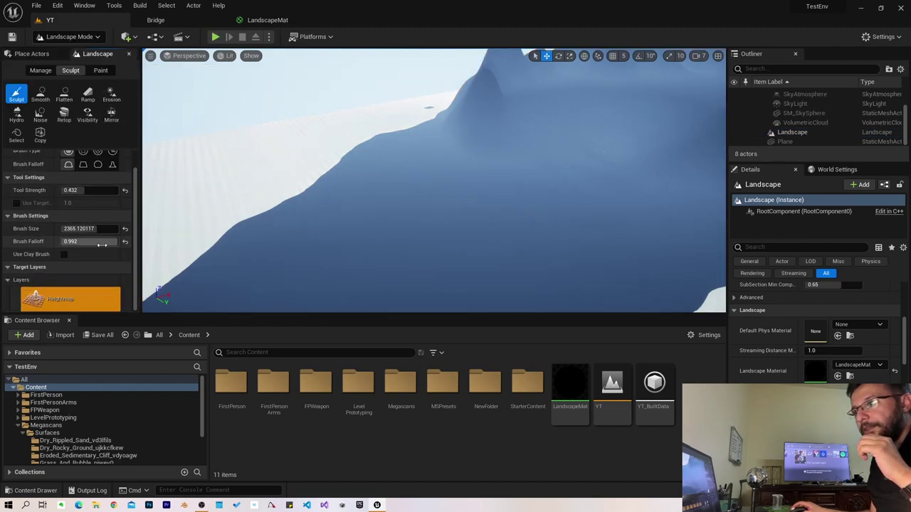
pyautogui.scroll(2, 103, 192)
pyautogui.click(101, 71)
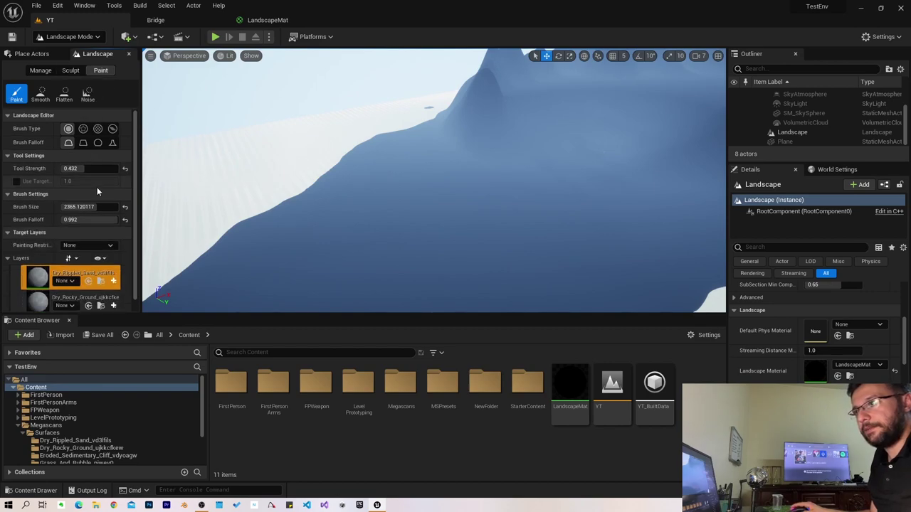
pyautogui.moveTo(247, 316); pyautogui.dragTo(246, 359)
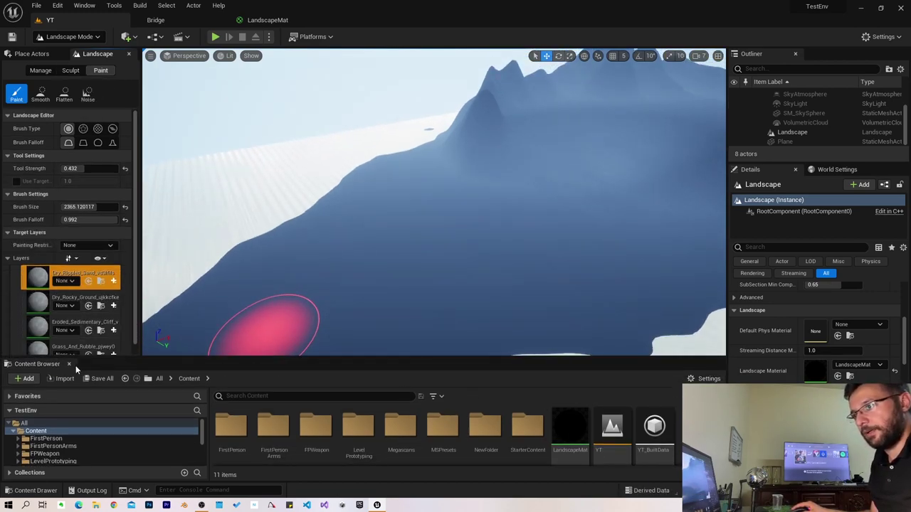
pyautogui.click(69, 363)
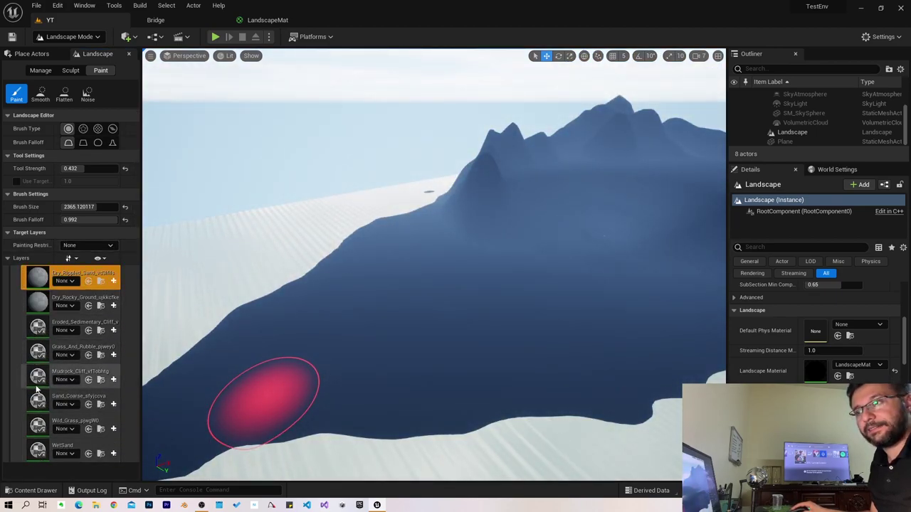
# Step: Create and save weight-blended layer info for Dry_Rippled_Sand and the rocky ground layer
pyautogui.click(113, 283)
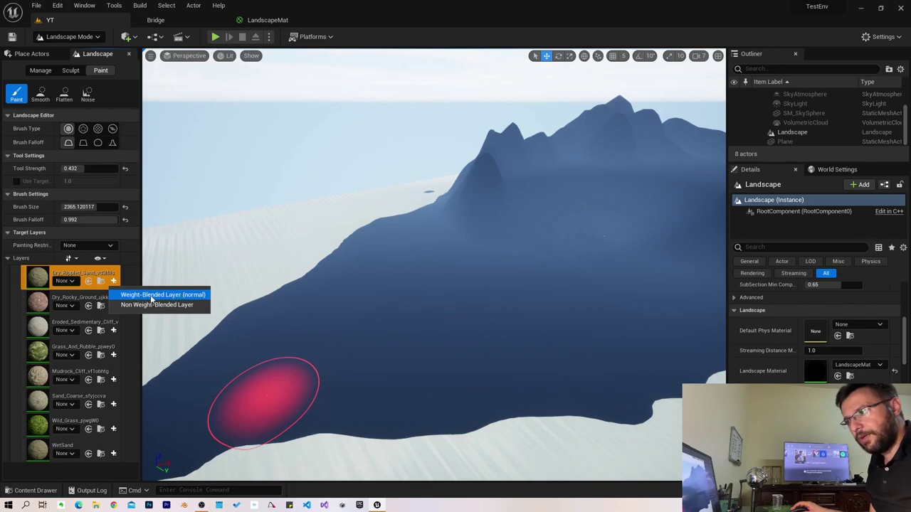
pyautogui.click(177, 295)
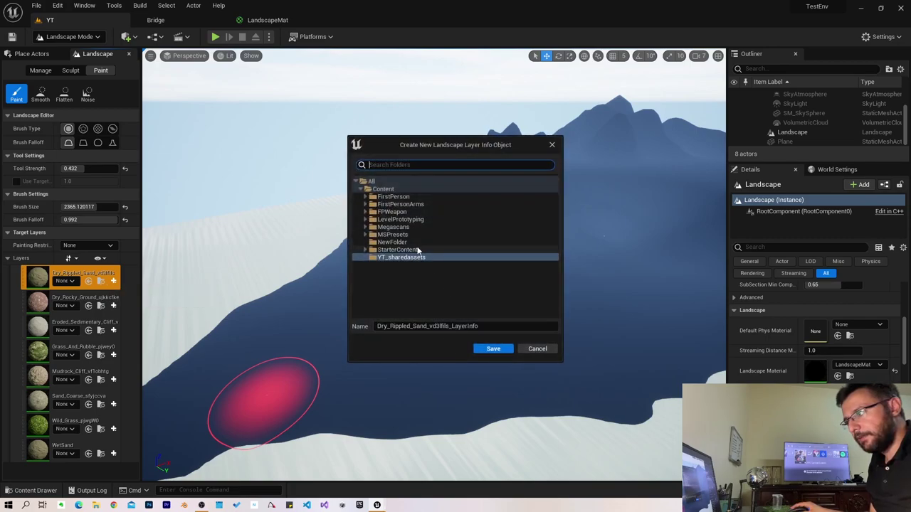
pyautogui.click(493, 349)
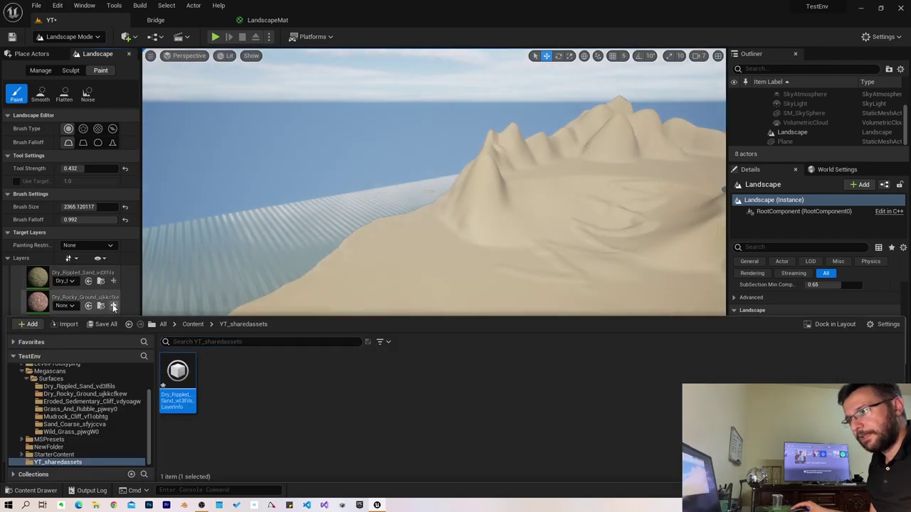
pyautogui.click(113, 306)
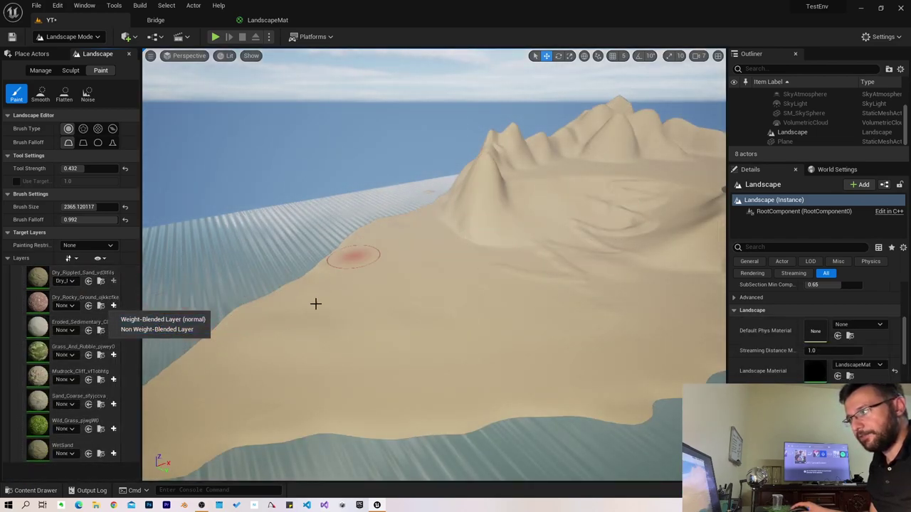
pyautogui.click(167, 321)
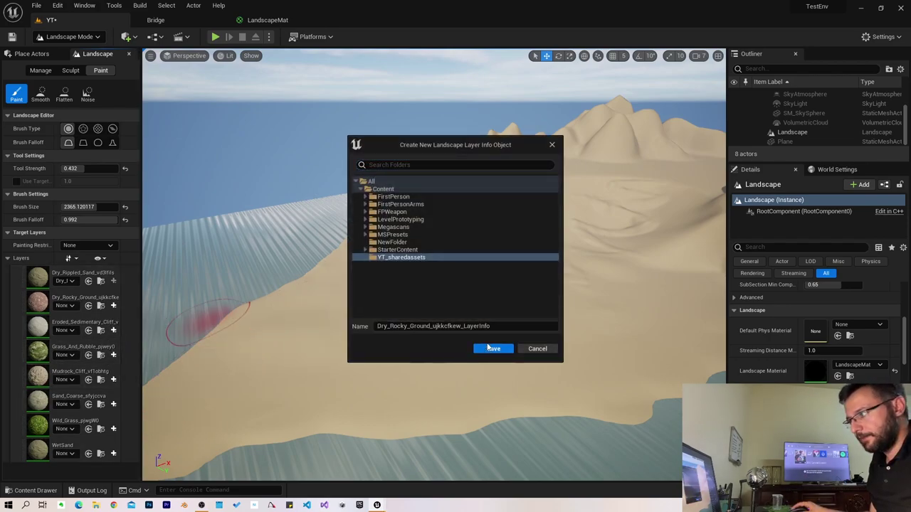
pyautogui.click(493, 349)
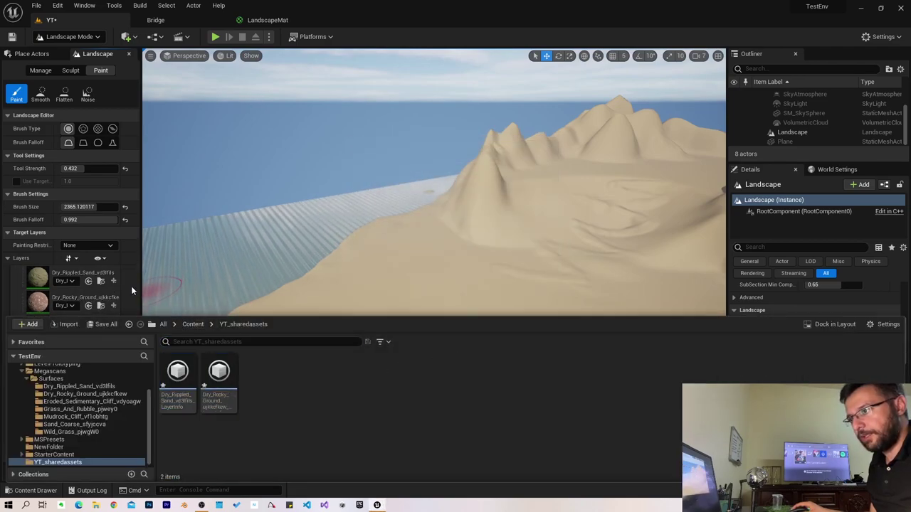
pyautogui.click(139, 292)
# Step: Create and save weight-blended layer info for the eroded cliff and Grass_And_Rubble layers
pyautogui.click(114, 332)
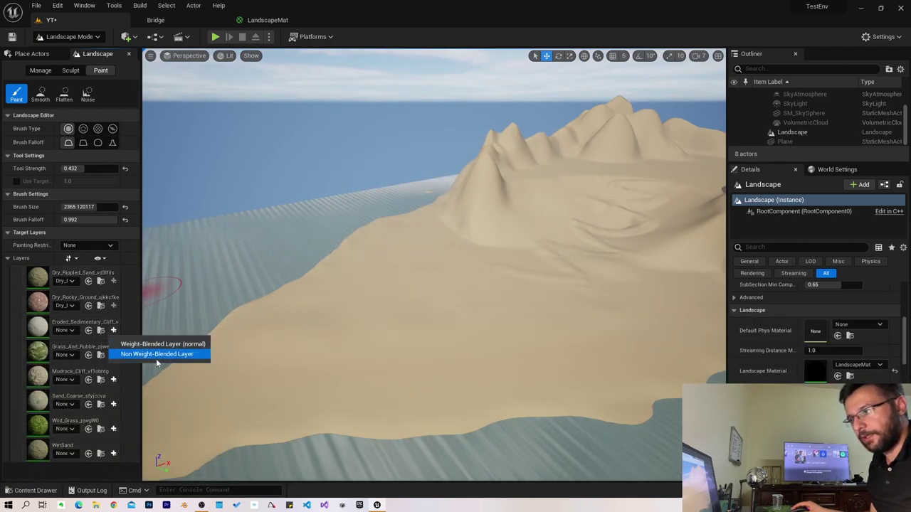
pyautogui.click(153, 343)
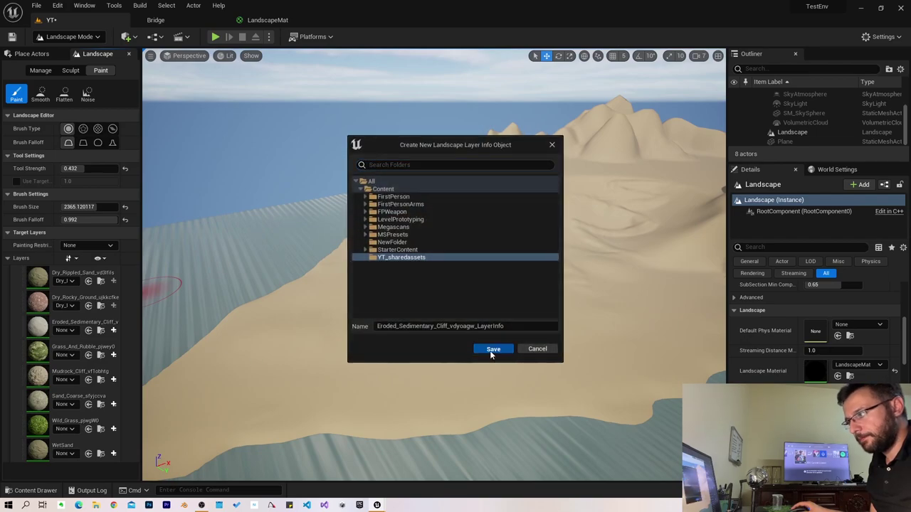
pyautogui.click(492, 349)
pyautogui.click(132, 296)
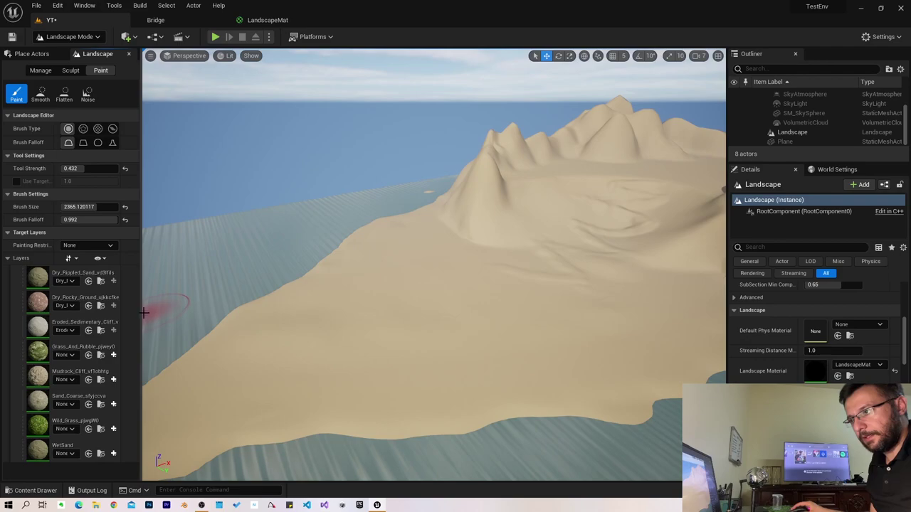
pyautogui.moveTo(143, 312); pyautogui.dragTo(225, 312)
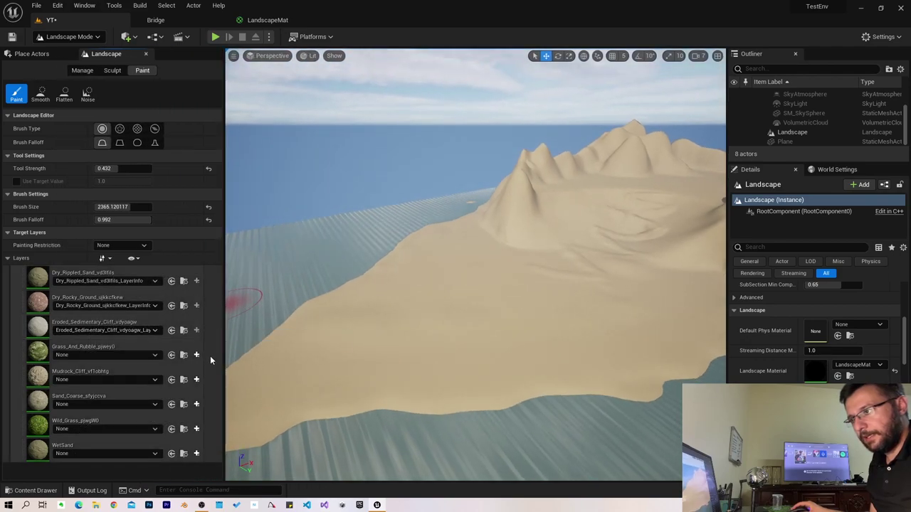
pyautogui.click(197, 356)
pyautogui.click(241, 379)
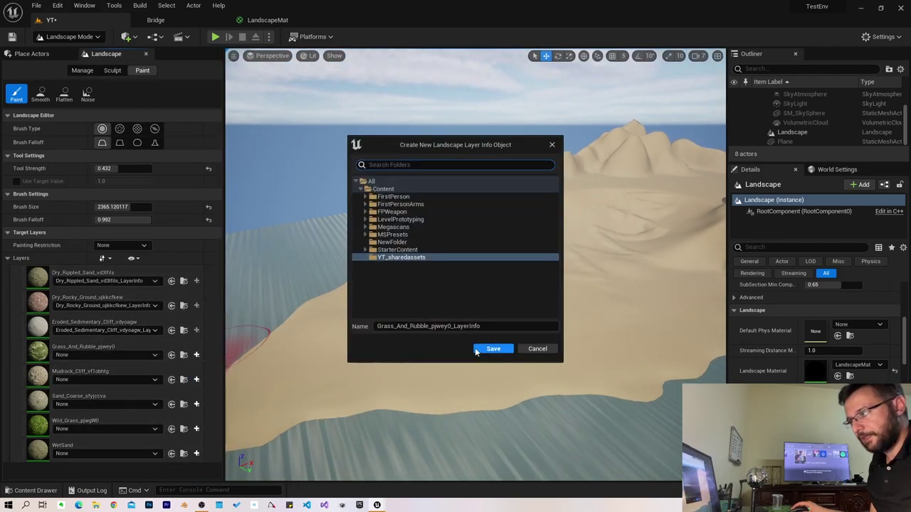
pyautogui.click(491, 349)
pyautogui.click(212, 292)
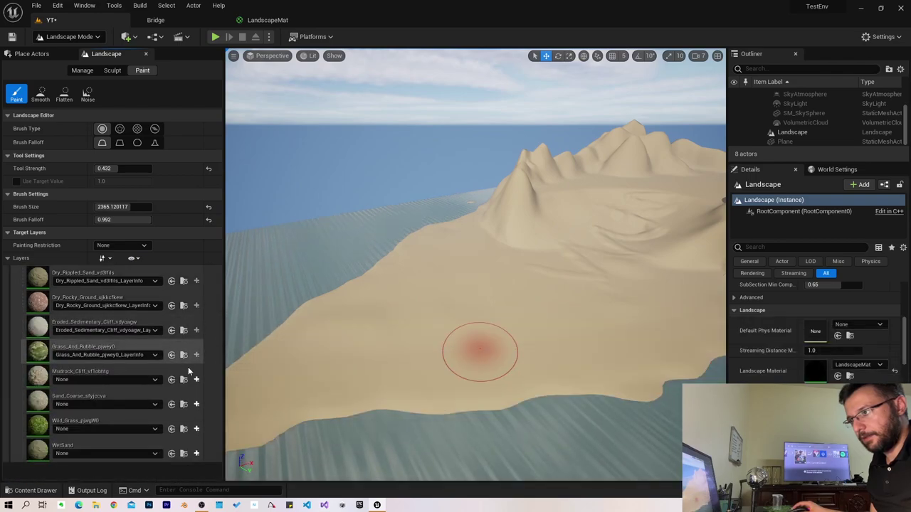
# Step: Create and save weight-blended layer info for the mudrock cliff and Sand_Coarse layers
pyautogui.click(197, 379)
pyautogui.click(253, 394)
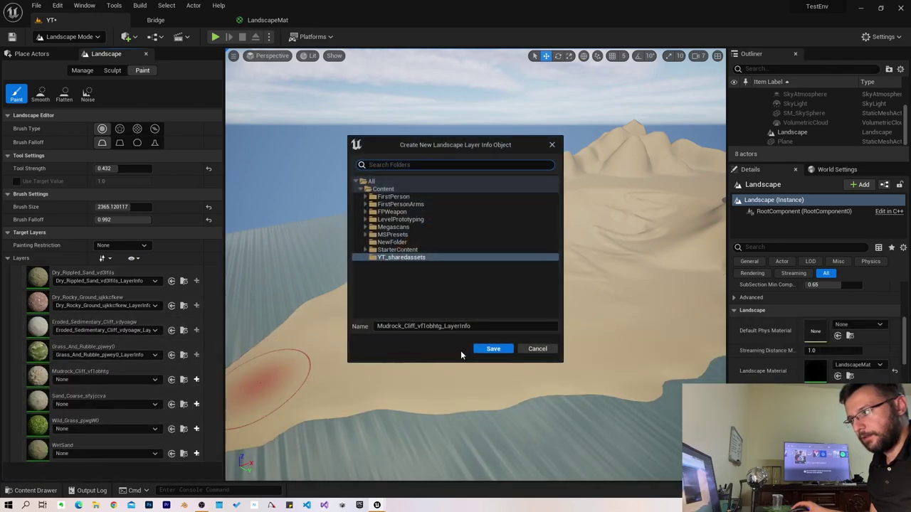
pyautogui.click(490, 350)
pyautogui.click(217, 295)
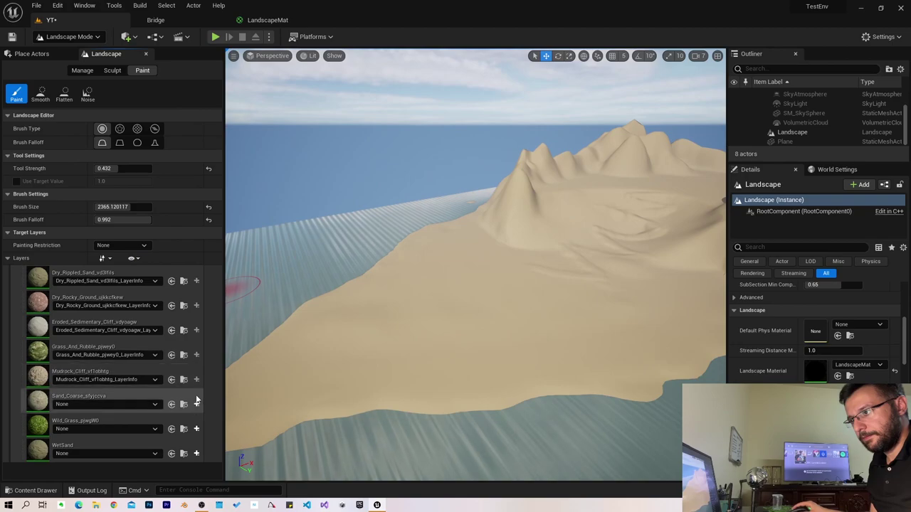
pyautogui.click(197, 405)
pyautogui.click(247, 419)
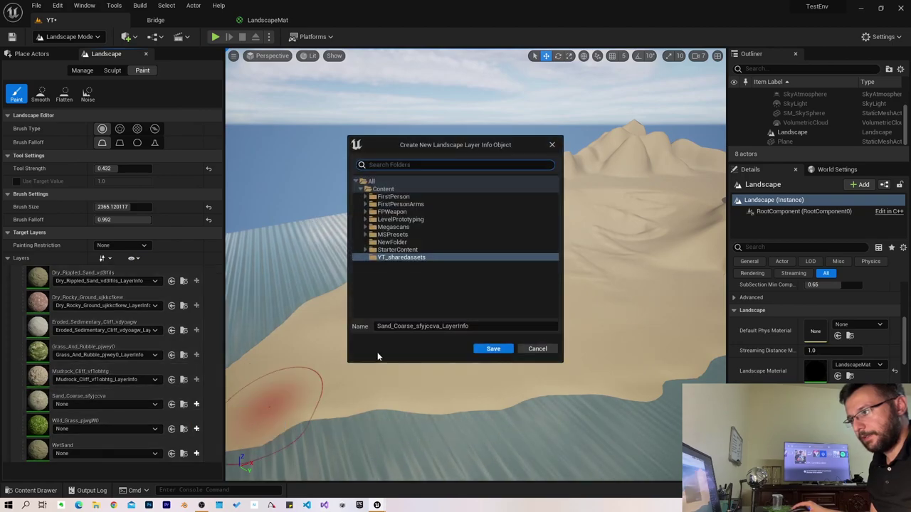
pyautogui.click(490, 350)
pyautogui.click(299, 377)
# Step: Create and save weight-blended layer info for the wild grass and WetSand layers
pyautogui.click(196, 429)
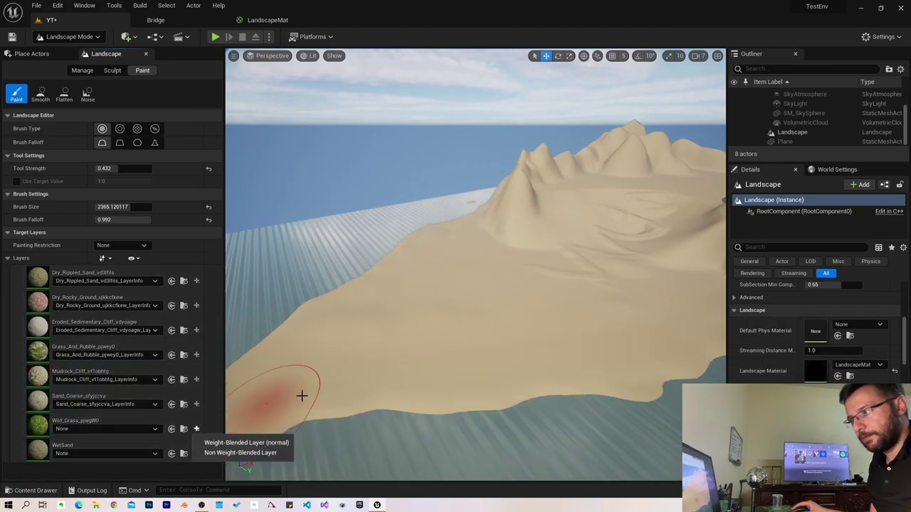
pyautogui.click(222, 442)
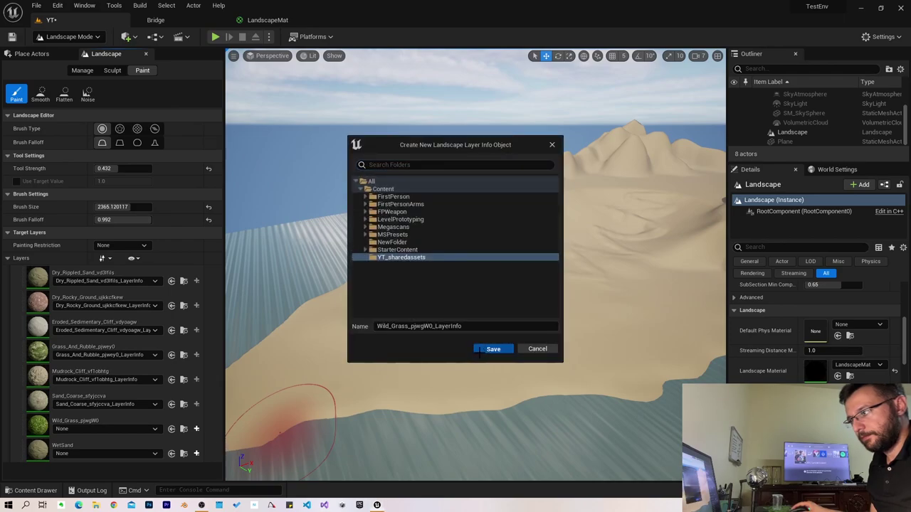
pyautogui.press('Return')
pyautogui.click(472, 356)
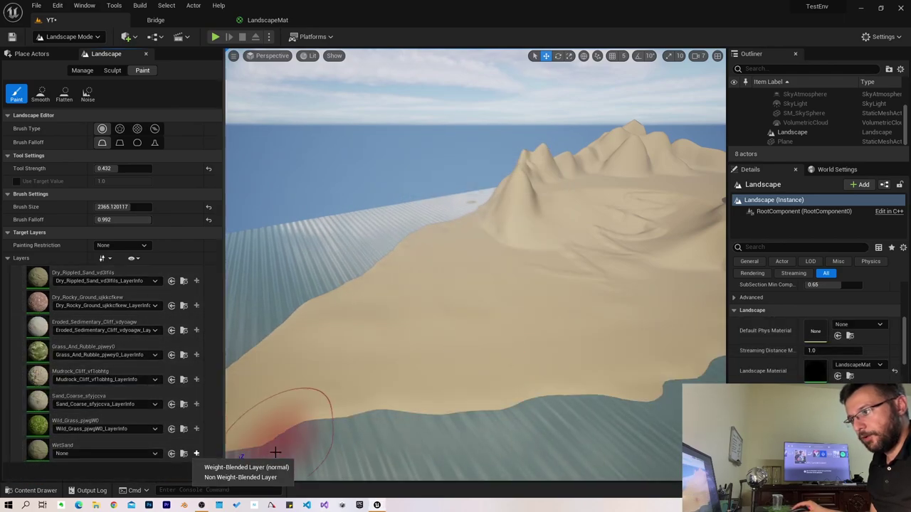
pyautogui.click(493, 349)
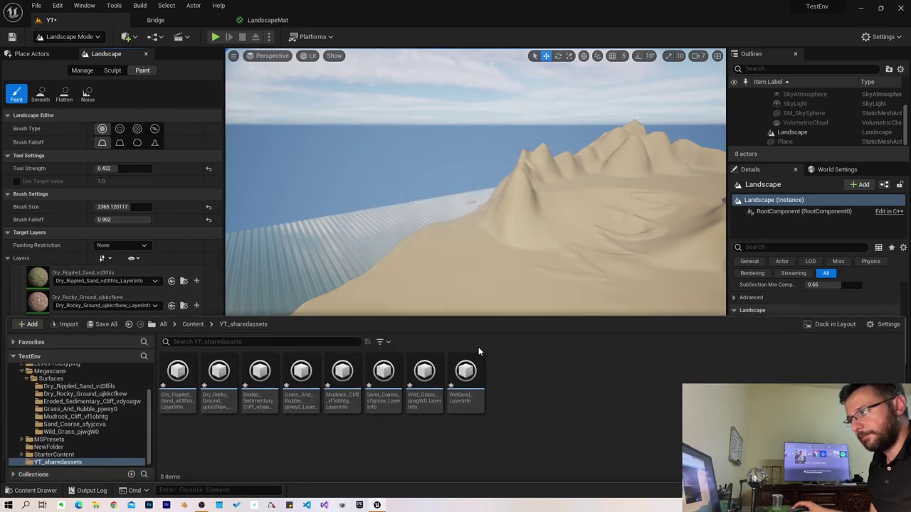
pyautogui.click(216, 267)
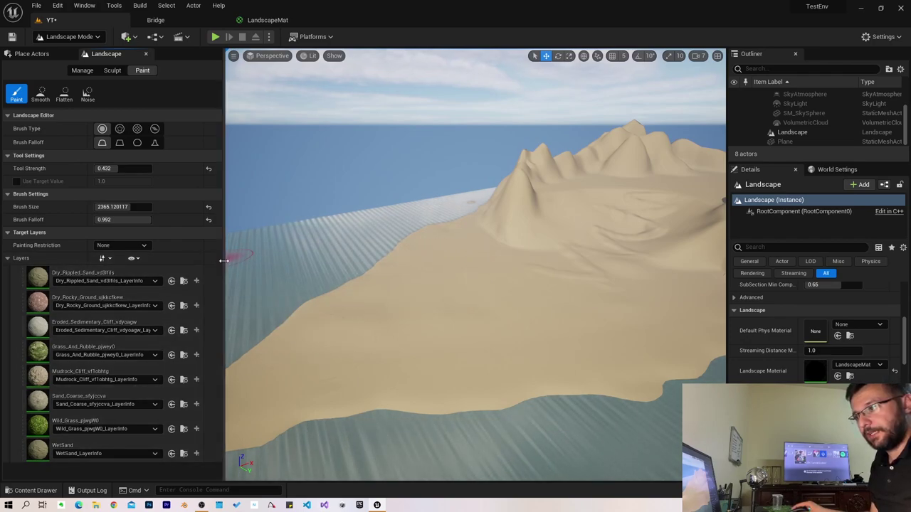
# Step: Turn toward the mountains and run a quick play session to test the terrain
pyautogui.moveTo(224, 261); pyautogui.dragTo(182, 262)
pyautogui.moveTo(398, 284)
pyautogui.mouseDown(button='right')
pyautogui.moveTo(541, 285)
pyautogui.moveTo(541, 313)
pyautogui.mouseUp(button='right')
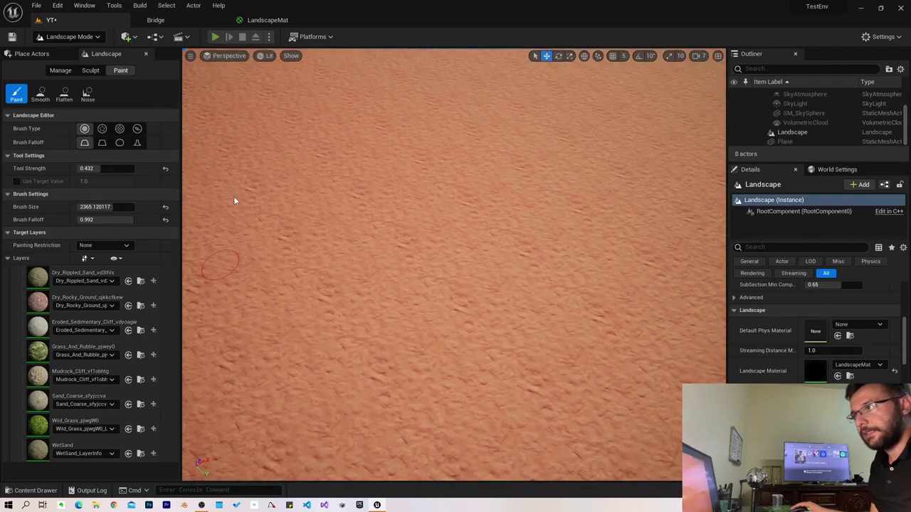
pyautogui.hotkey('alt', 'p')
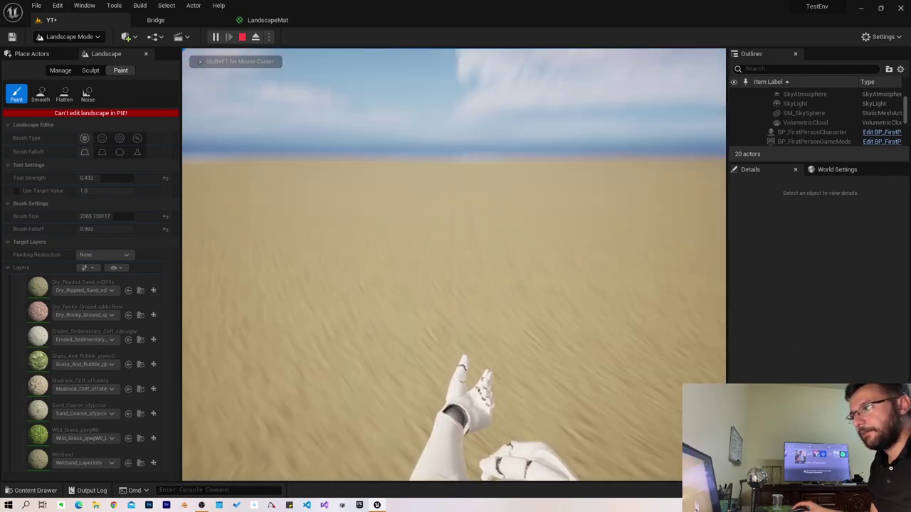
pyautogui.press('Escape')
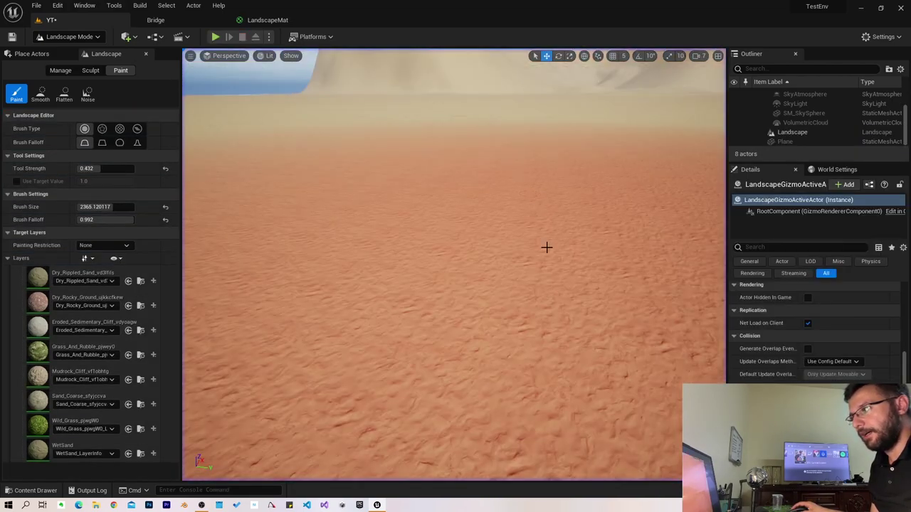
pyautogui.moveTo(546, 247); pyautogui.dragTo(546, 247, button='right')
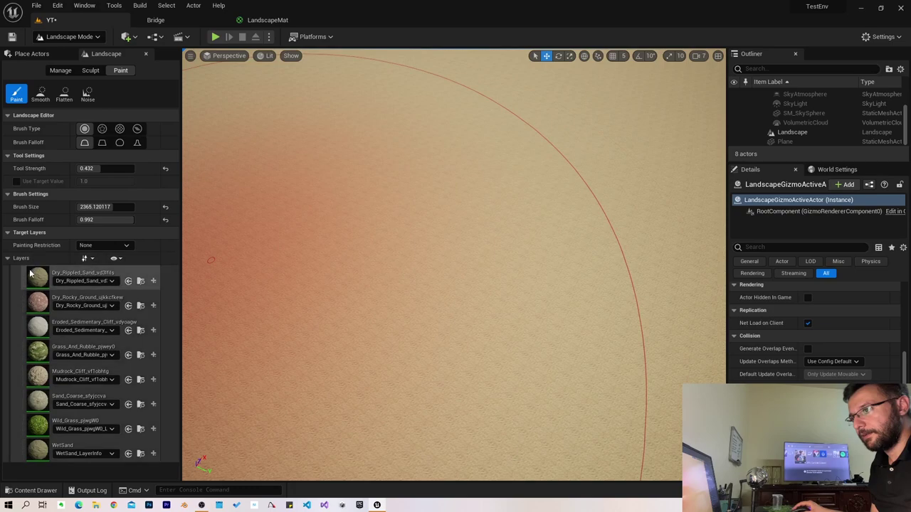
# Step: Select the Dry_Rippled_Sand paint layer and start another play session
pyautogui.click(31, 275)
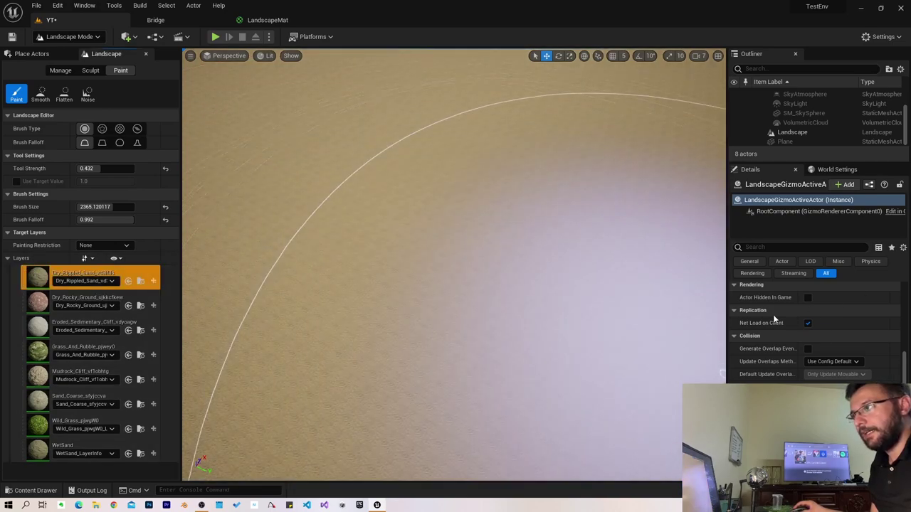
pyautogui.click(386, 240)
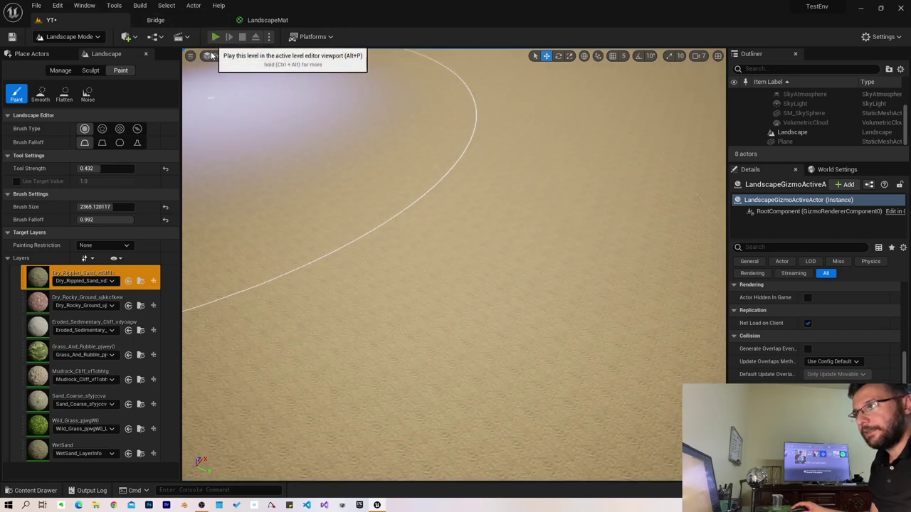
pyautogui.click(214, 37)
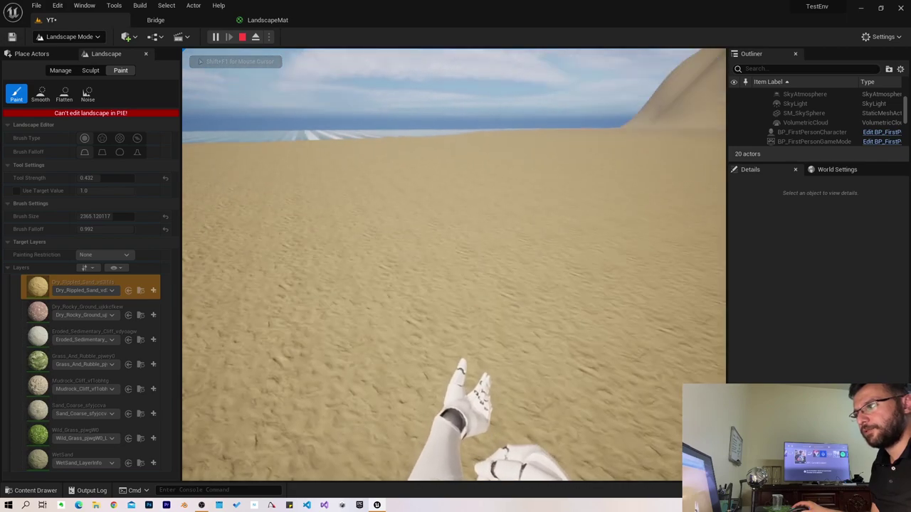
# Step: Set the three Landscape Layer Coords nodes' Mapping Scale to 5.0 in LandscapeMat
pyautogui.press('Escape')
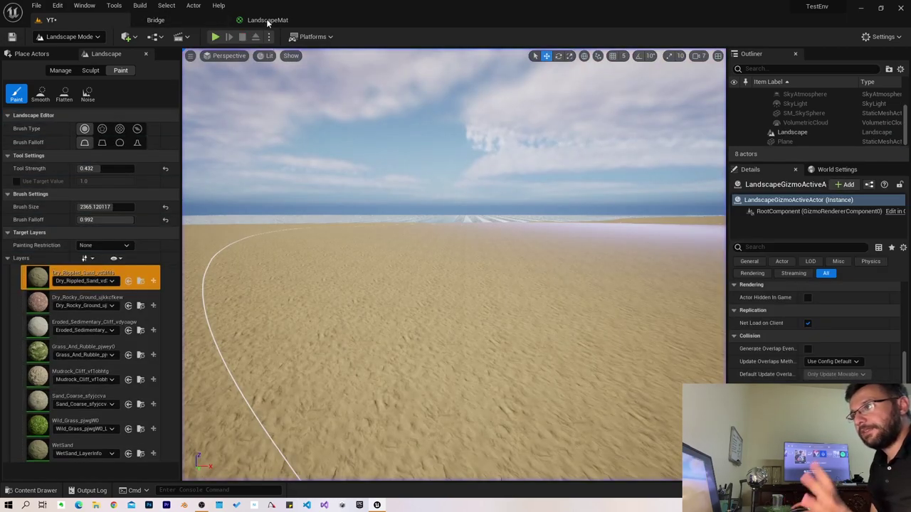
pyautogui.click(268, 20)
pyautogui.moveTo(274, 126); pyautogui.dragTo(311, 342)
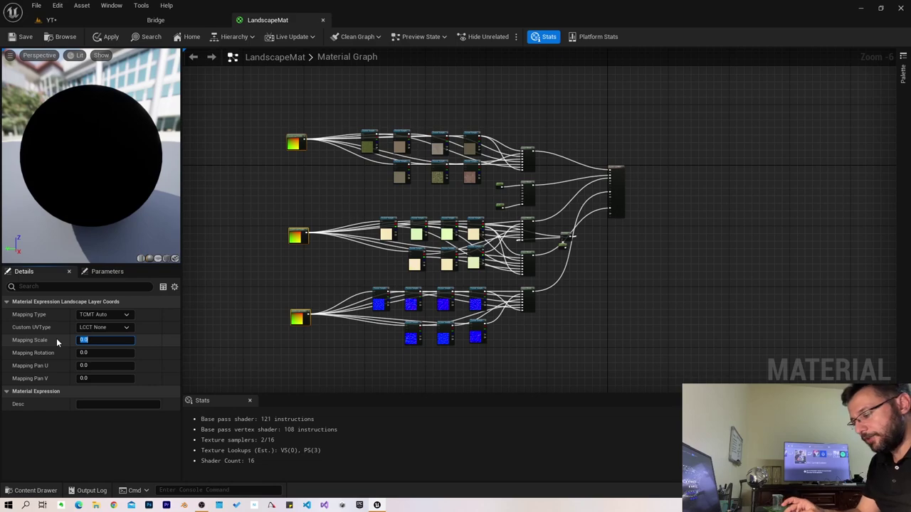
pyautogui.write('5')
pyautogui.press('Return')
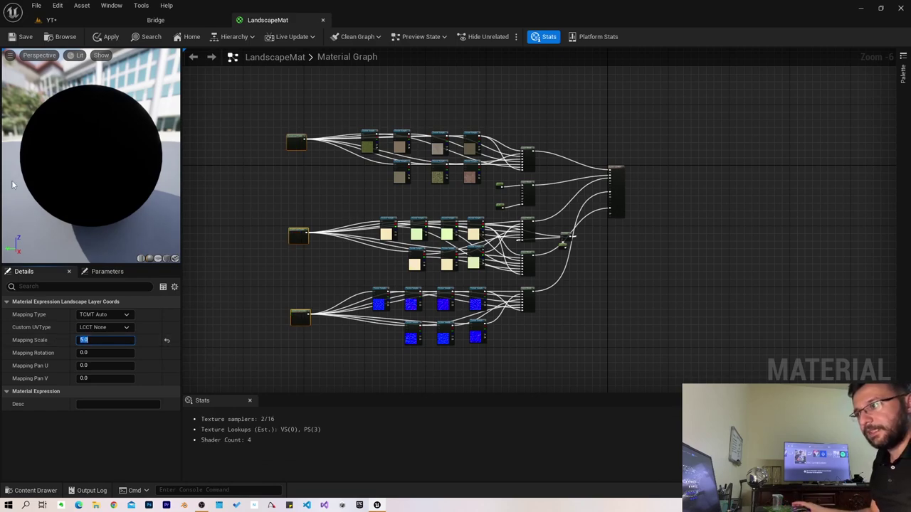
pyautogui.click(44, 22)
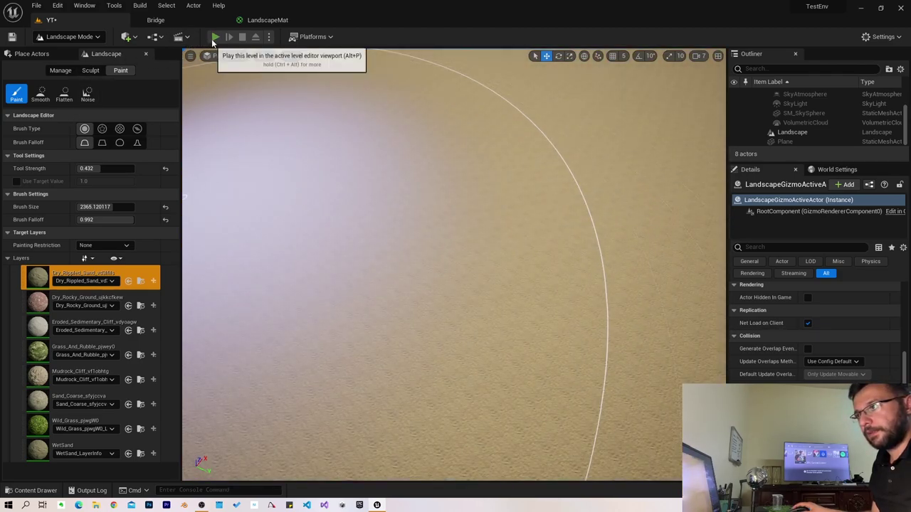
# Step: Test-walk the sand, then save LandscapeMat and return to the level editor
pyautogui.click(213, 40)
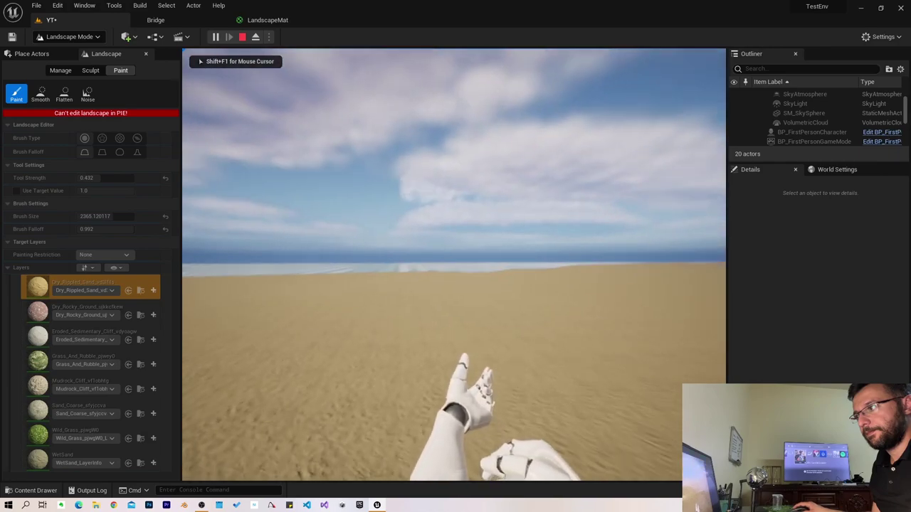
pyautogui.press('Escape')
pyautogui.click(267, 20)
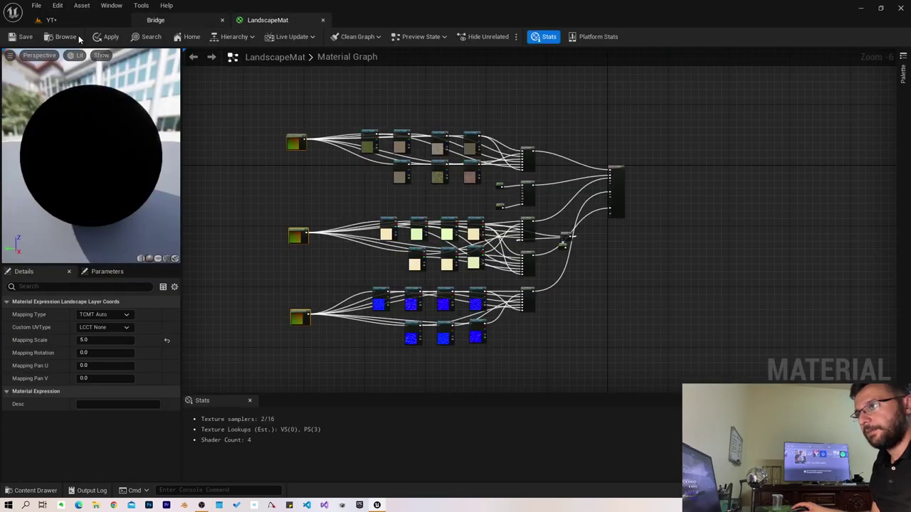
pyautogui.hotkey('ctrl', 's')
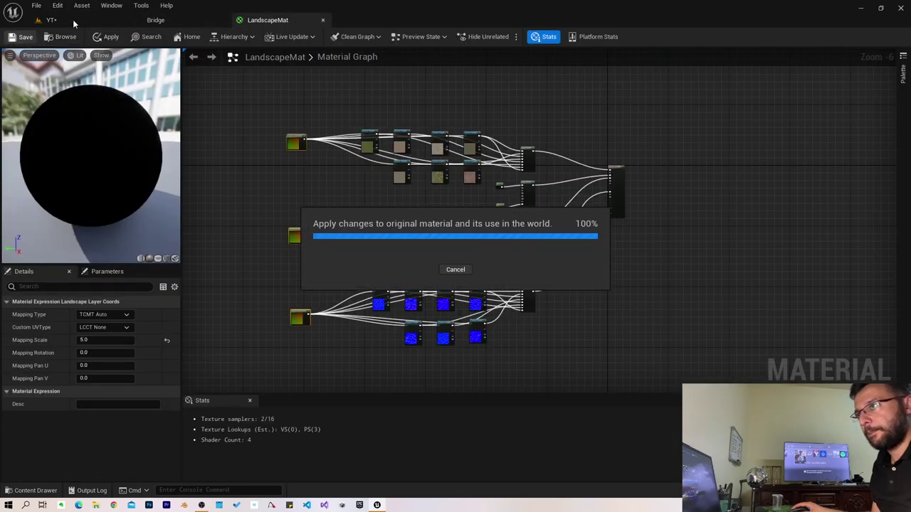
pyautogui.click(72, 19)
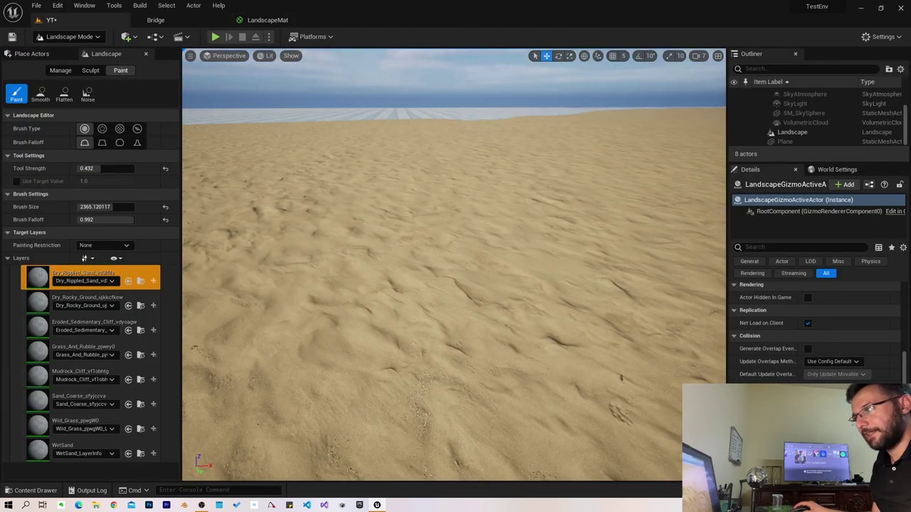
# Step: Play-test the level in first person to inspect the sand
pyautogui.moveTo(300, 114); pyautogui.dragTo(300, 83, button='right')
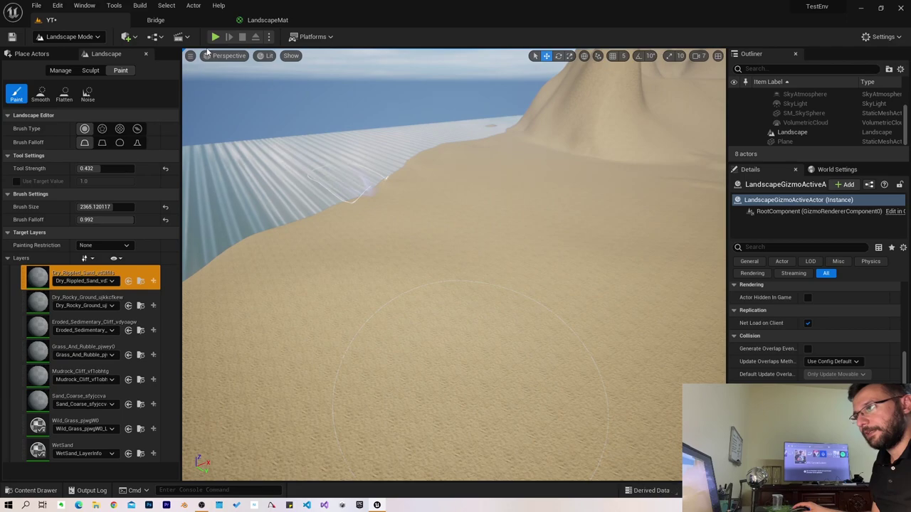
pyautogui.hotkey('alt', 'p')
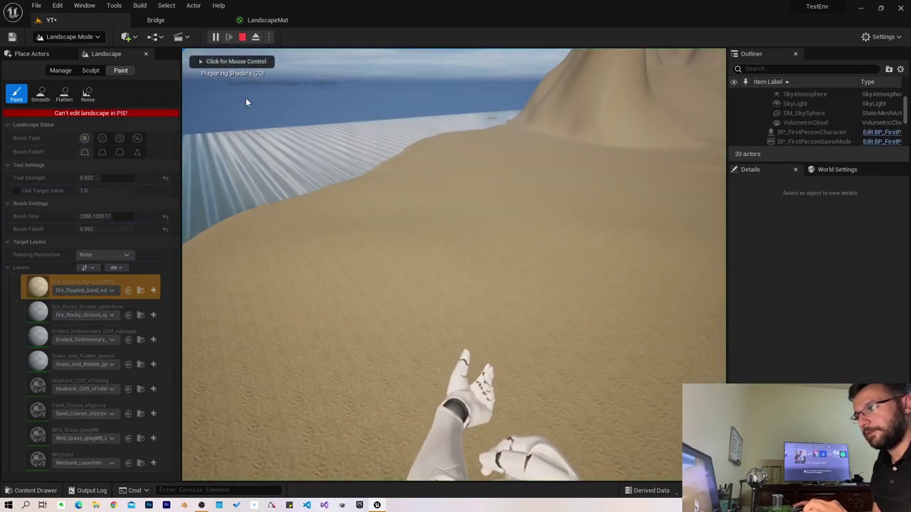
pyautogui.click(356, 252)
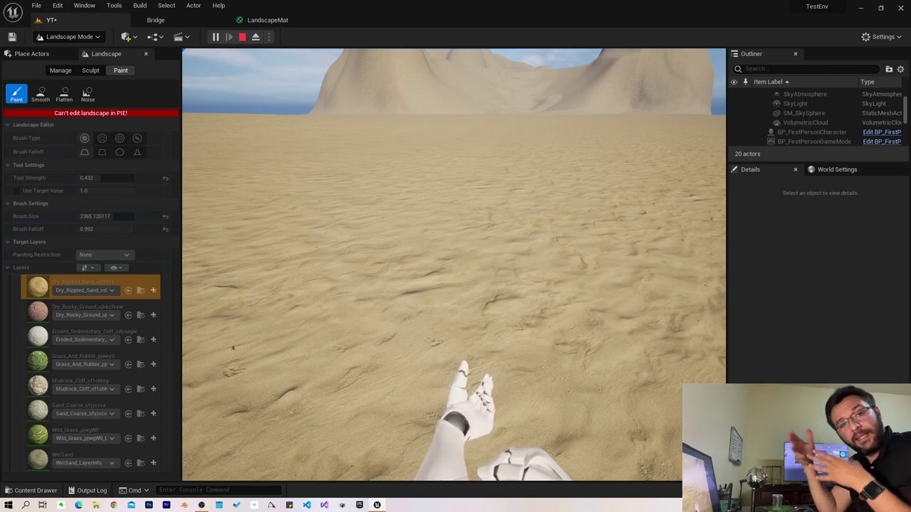
pyautogui.press('Escape')
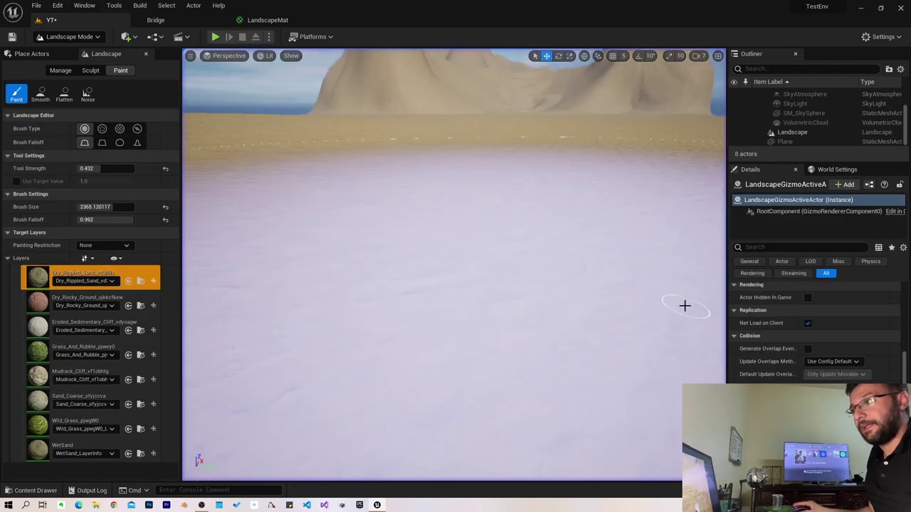
# Step: Save LandscapeMat with the 8.0 mapping scale and return to the level
pyautogui.click(256, 21)
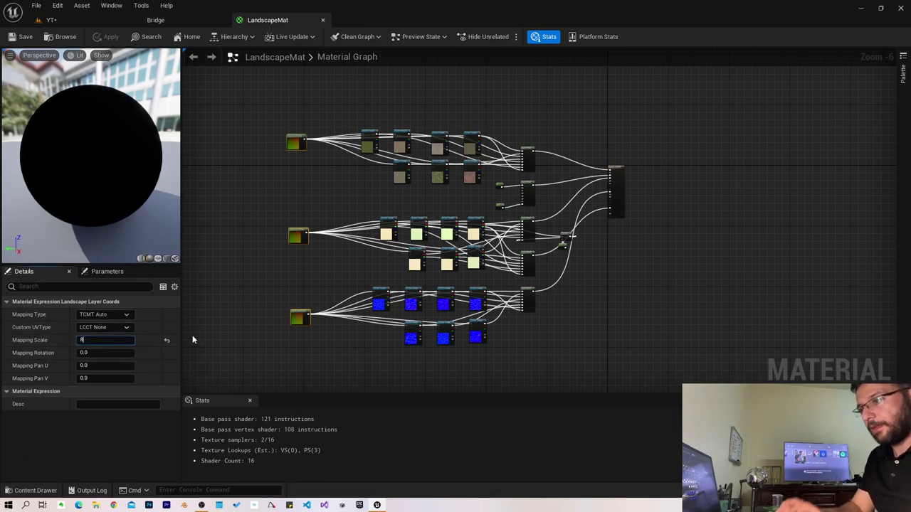
pyautogui.click(19, 42)
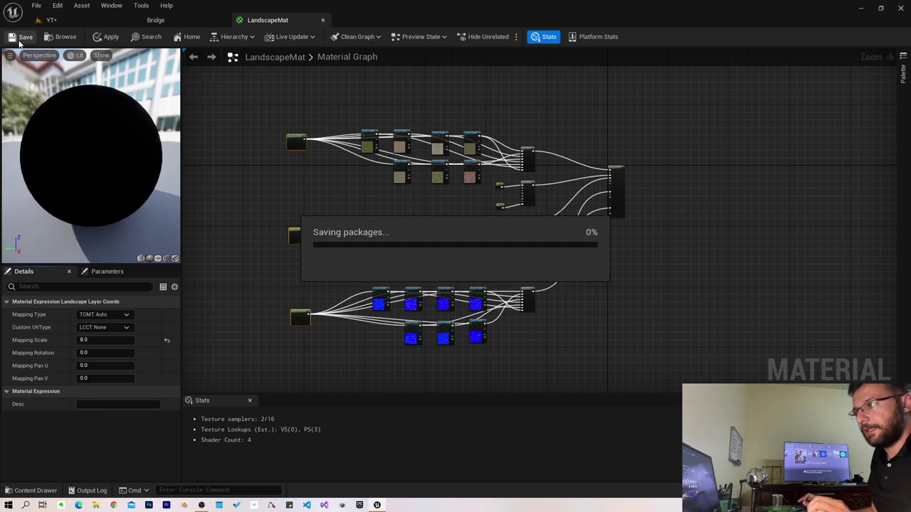
pyautogui.click(62, 19)
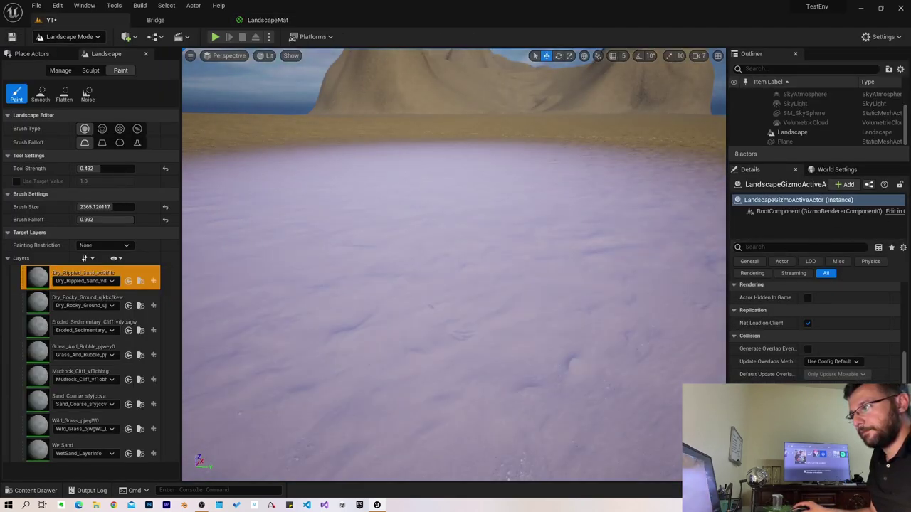
# Step: Play-test the sand shoreline again, then reopen the LandscapeMat graph
pyautogui.moveTo(404, 166); pyautogui.dragTo(404, 235, button='right')
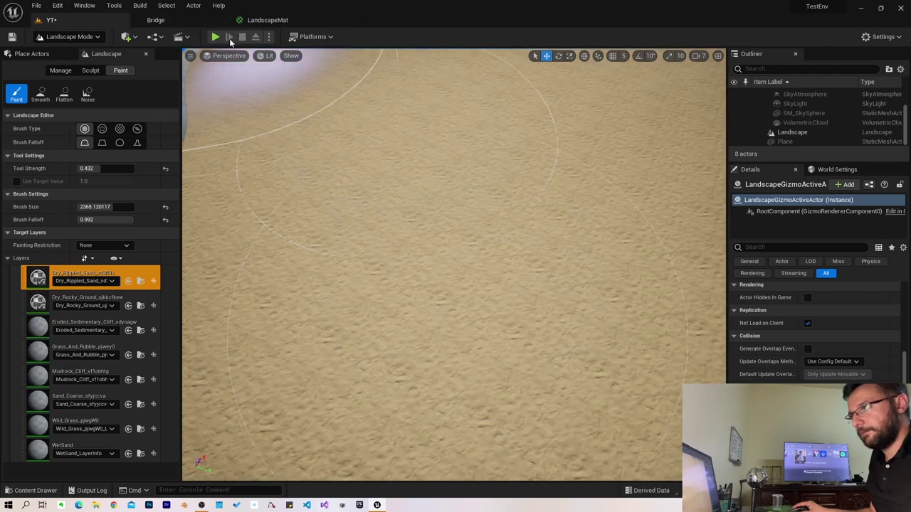
pyautogui.hotkey('alt', 'p')
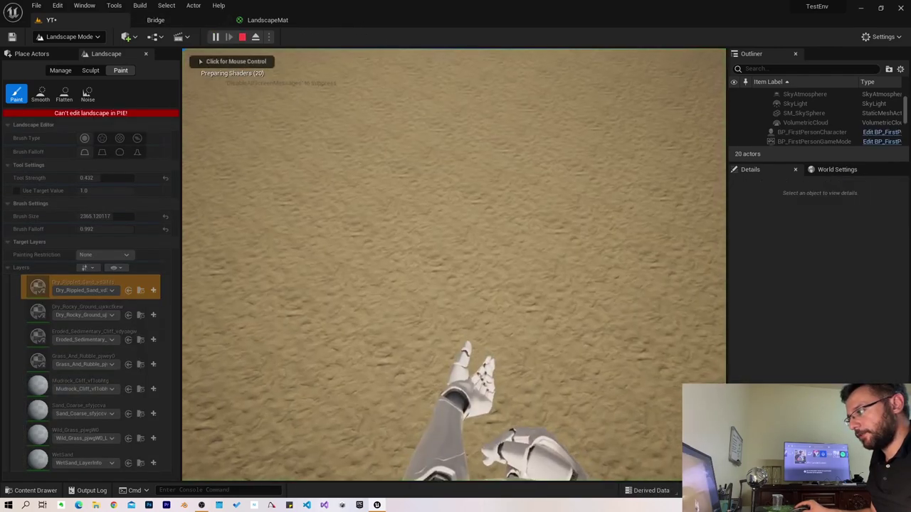
pyautogui.click(455, 263)
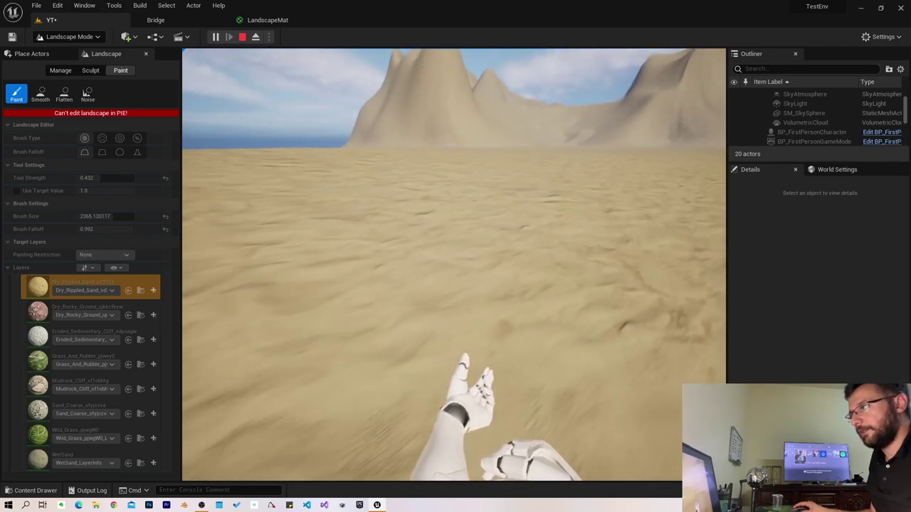
pyautogui.press('Escape')
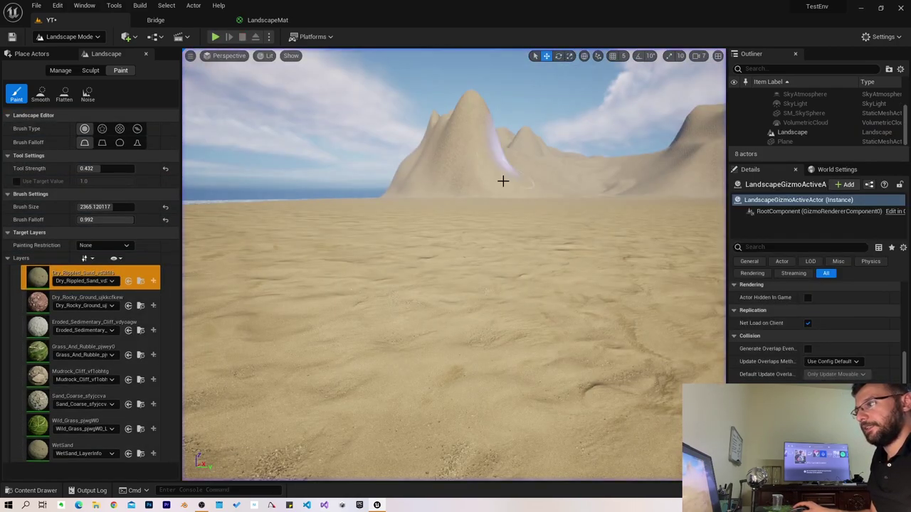
pyautogui.moveTo(502, 179); pyautogui.dragTo(502, 178, button='right')
pyautogui.click(269, 20)
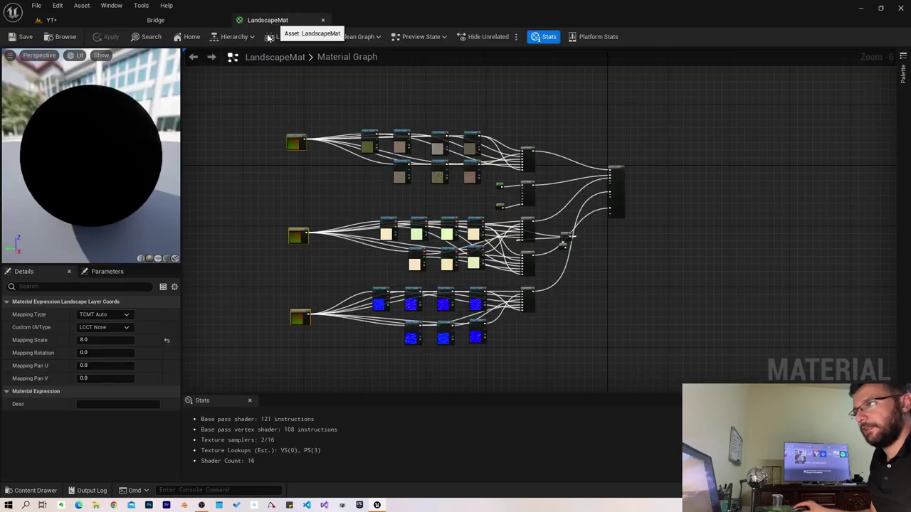
# Step: Return to the YT level, aim the view at the dune, and select the WetSand layer
pyautogui.click(85, 16)
pyautogui.moveTo(214, 102); pyautogui.dragTo(214, 103, button='right')
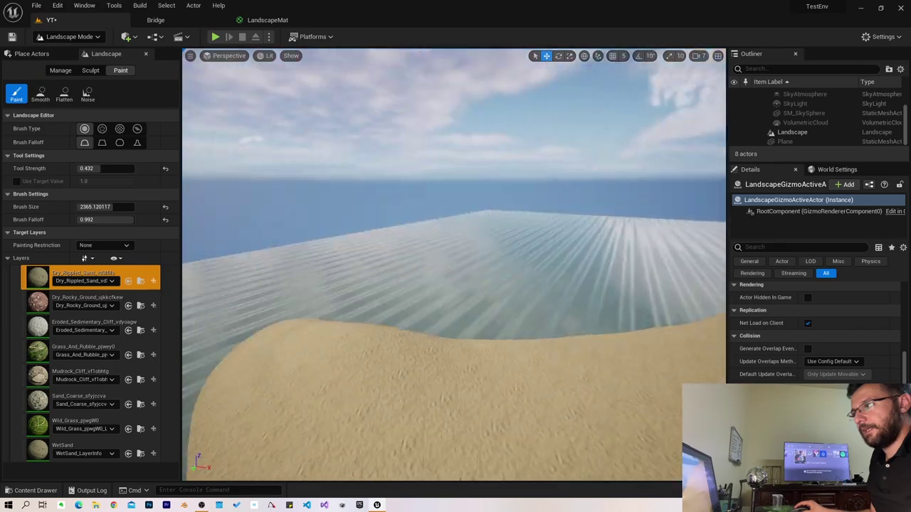
pyautogui.moveTo(335, 304); pyautogui.dragTo(335, 305, button='right')
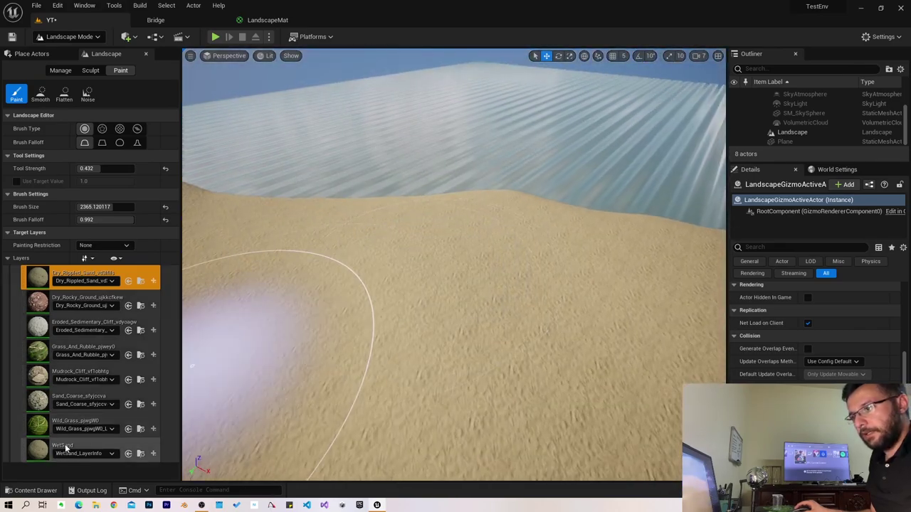
pyautogui.click(66, 447)
# Step: Paint WetSand over the dune by the water up to the ridge edge
pyautogui.moveTo(214, 391); pyautogui.dragTo(214, 391, button='right')
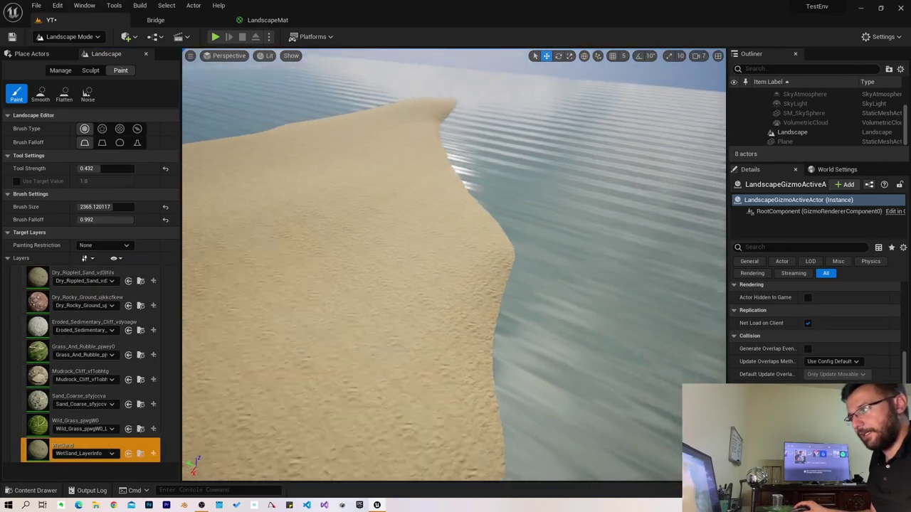
pyautogui.moveTo(508, 179); pyautogui.dragTo(535, 316)
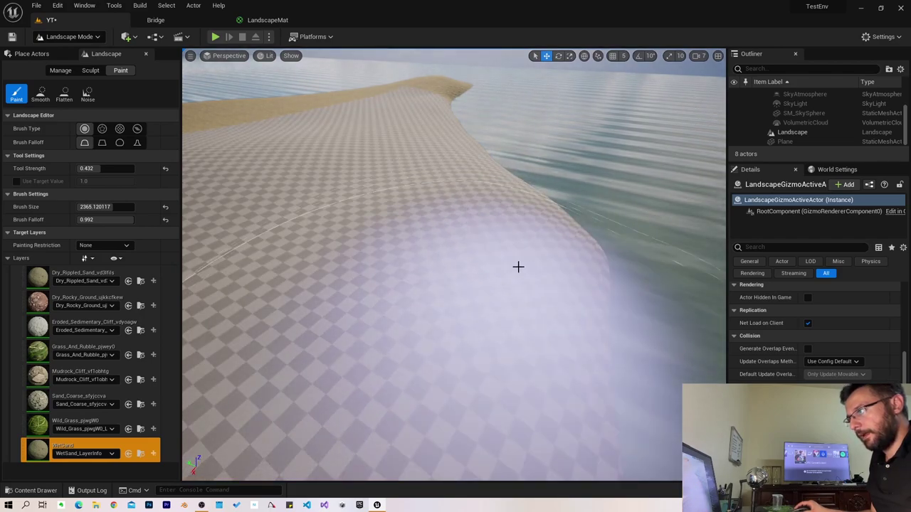
pyautogui.moveTo(518, 267); pyautogui.dragTo(462, 141)
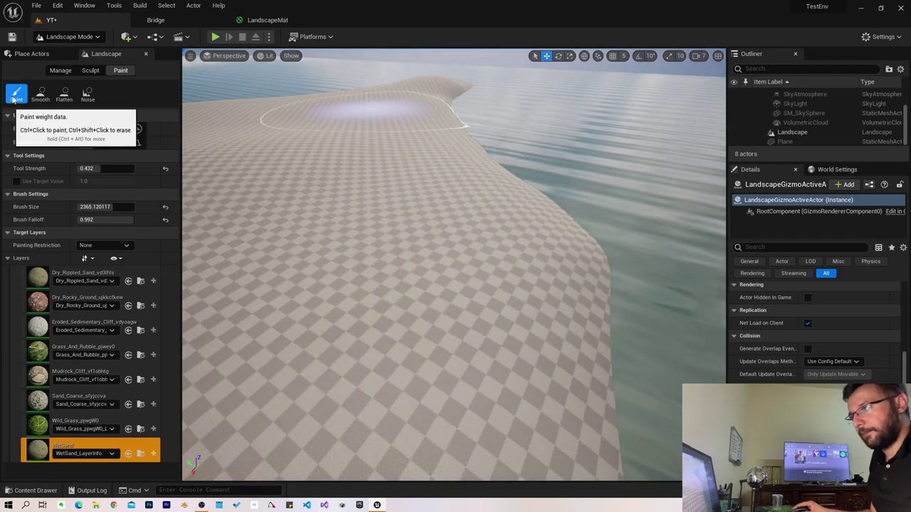
pyautogui.moveTo(270, 345); pyautogui.dragTo(632, 346, button='right')
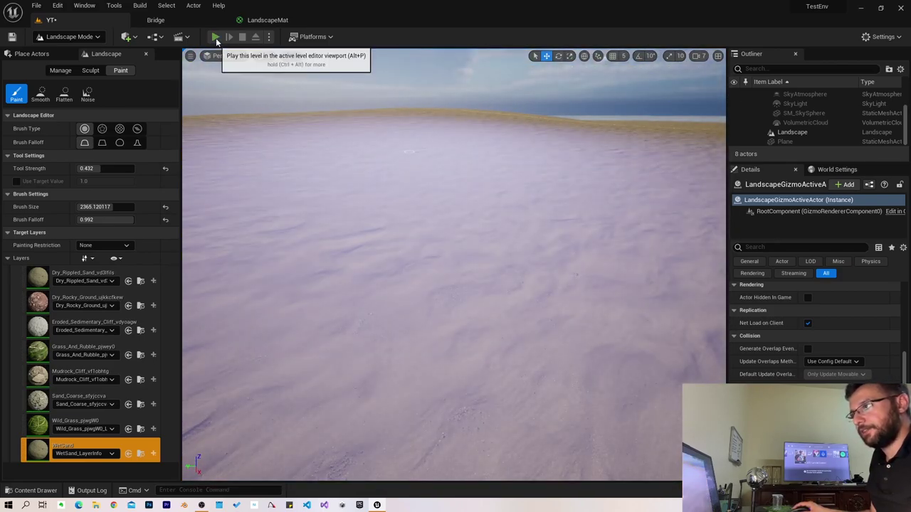
# Step: Walk the wet-sand dune toward the sea in a Play session, then stop it with Esc
pyautogui.click(215, 37)
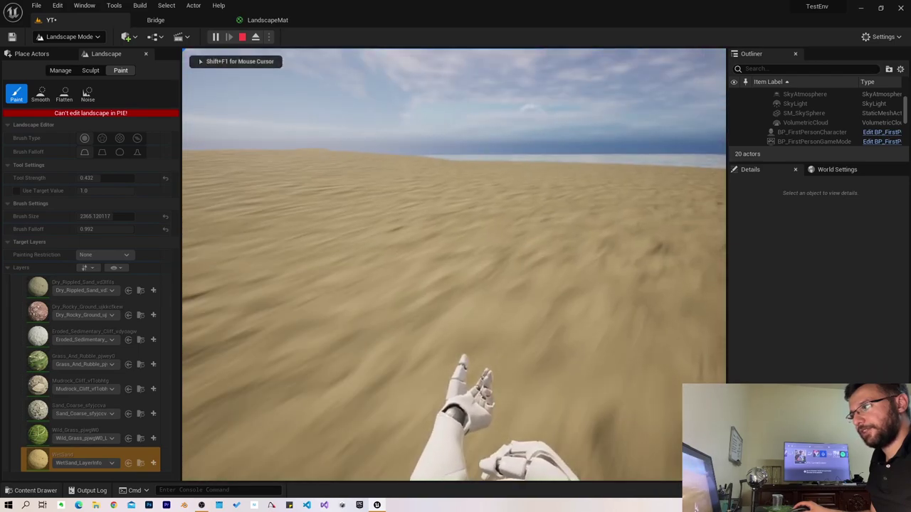
pyautogui.press('w')
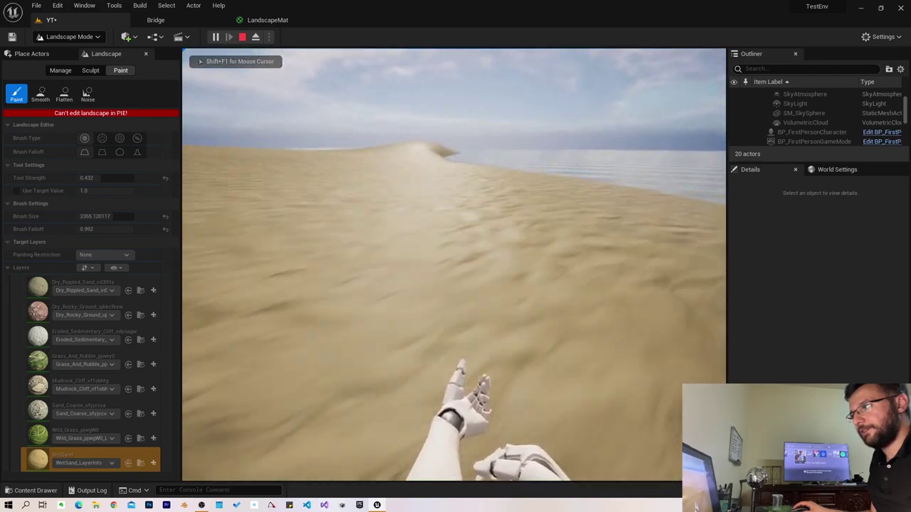
pyautogui.press('w')
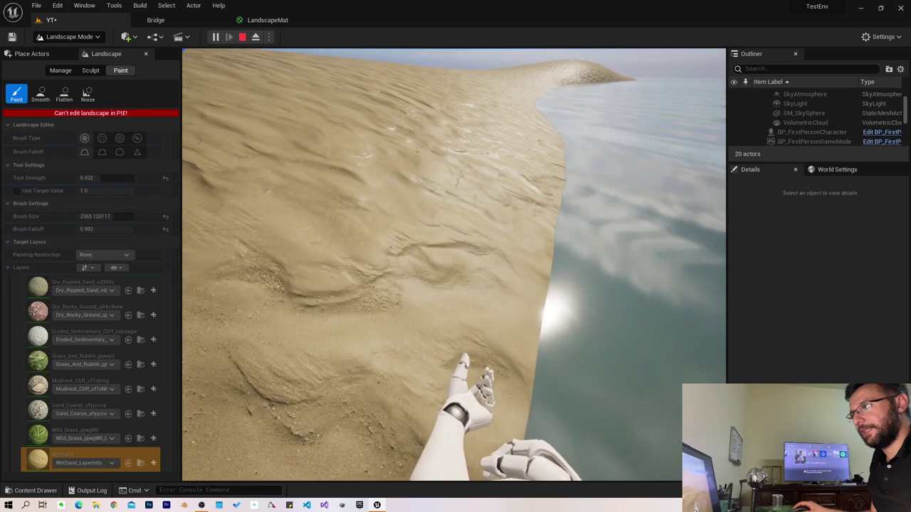
pyautogui.press('w')
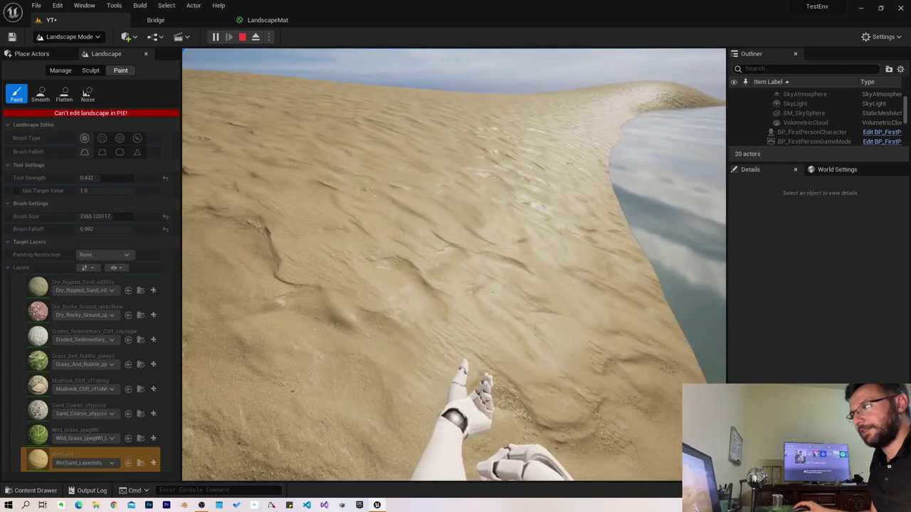
pyautogui.press('w')
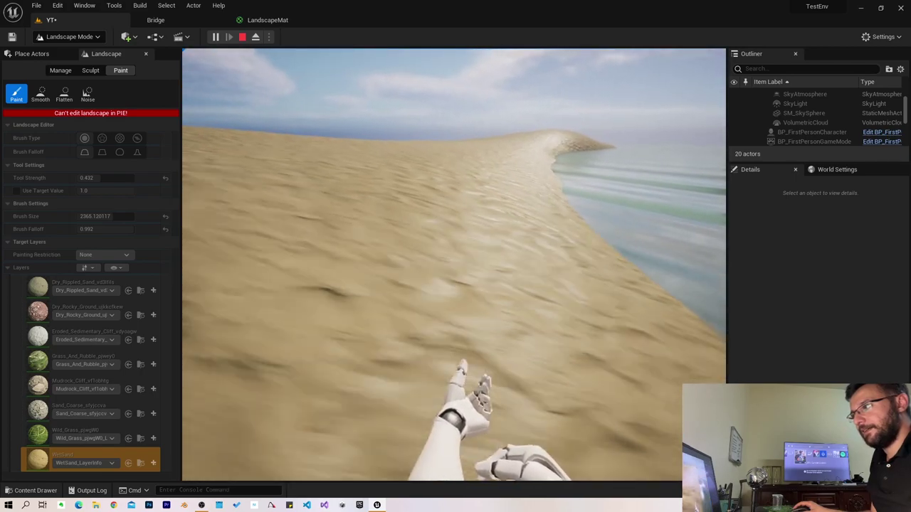
pyautogui.press('w')
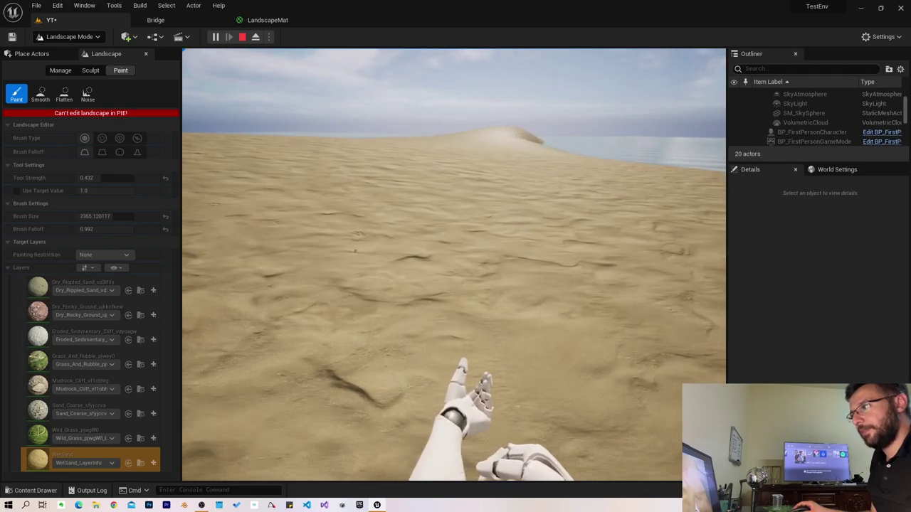
pyautogui.press('w')
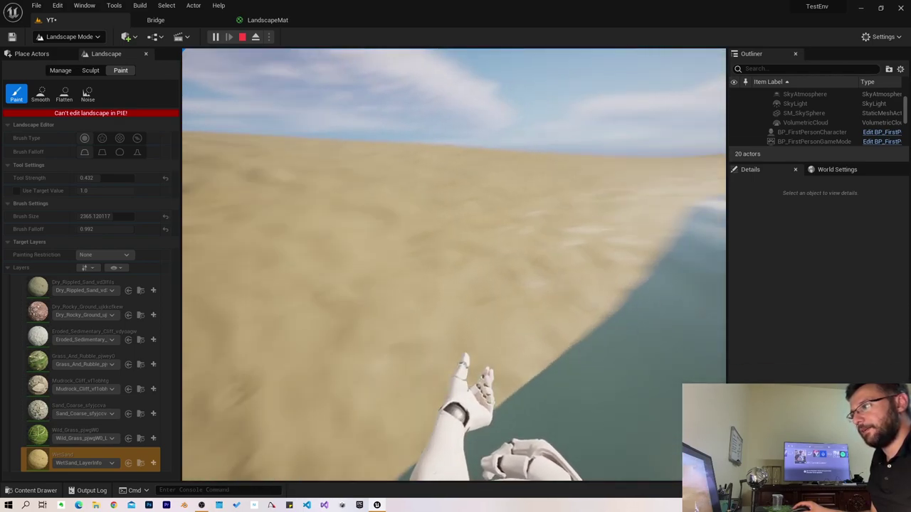
pyautogui.press('Escape')
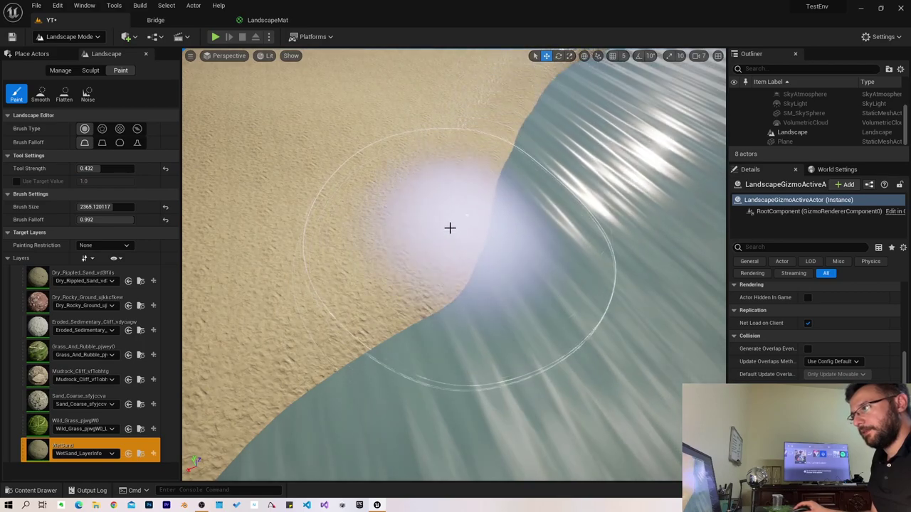
# Step: Fly the viewport along the dune and close in on the sand spit's water edge
pyautogui.moveTo(450, 228)
pyautogui.mouseDown(button='right')
pyautogui.moveTo(450, 178)
pyautogui.moveTo(449, 213)
pyautogui.moveTo(427, 214)
pyautogui.mouseUp(button='right')
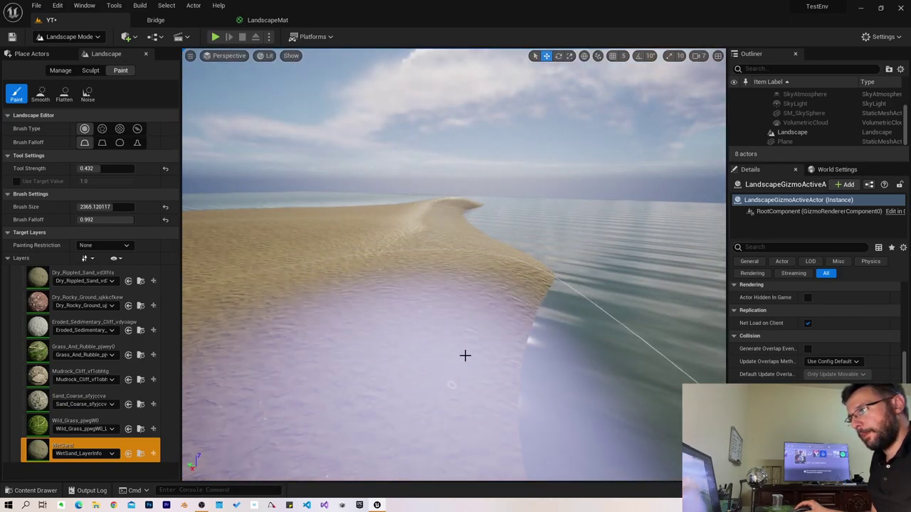
pyautogui.moveTo(388, 238); pyautogui.dragTo(416, 238, button='right')
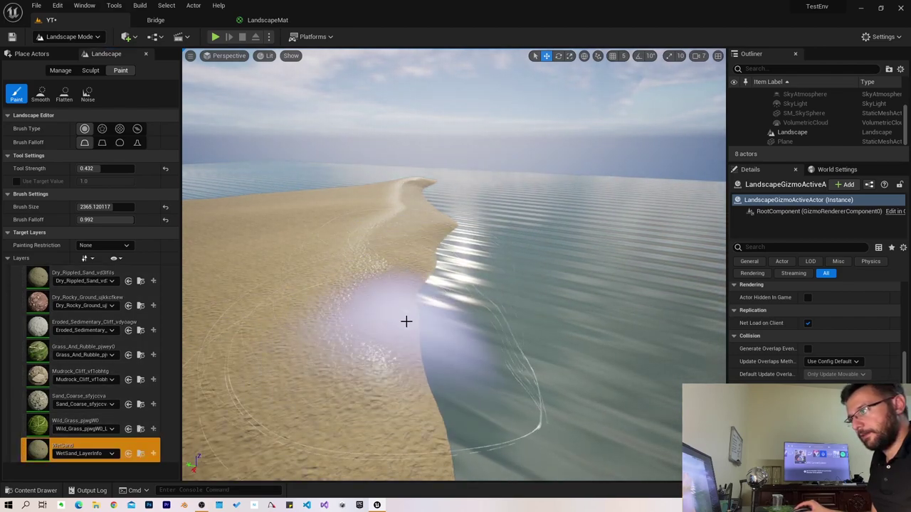
pyautogui.moveTo(456, 263); pyautogui.dragTo(427, 245, button='right')
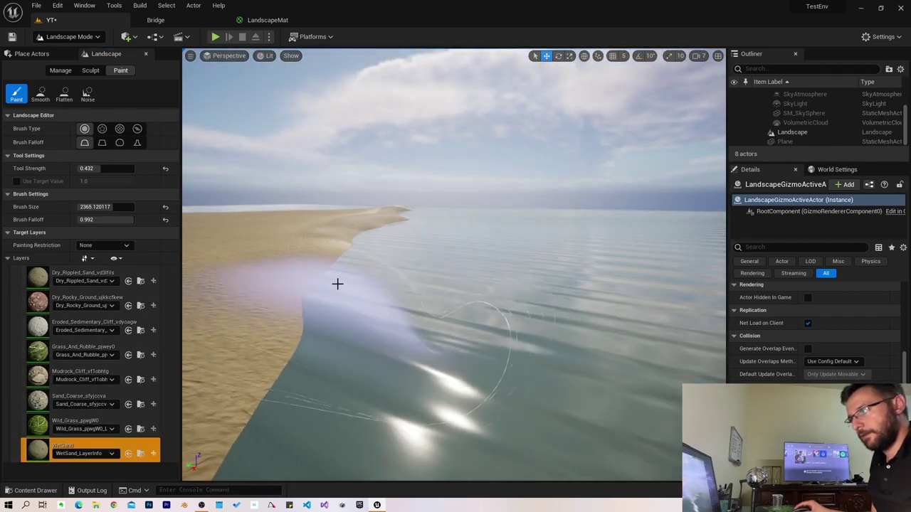
pyautogui.moveTo(348, 245); pyautogui.dragTo(376, 227, button='right')
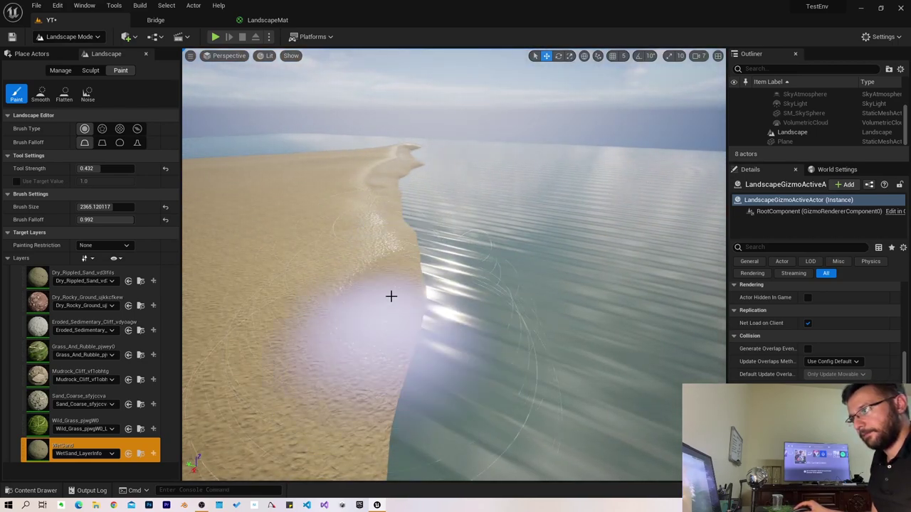
pyautogui.moveTo(390, 259); pyautogui.dragTo(399, 256, button='right')
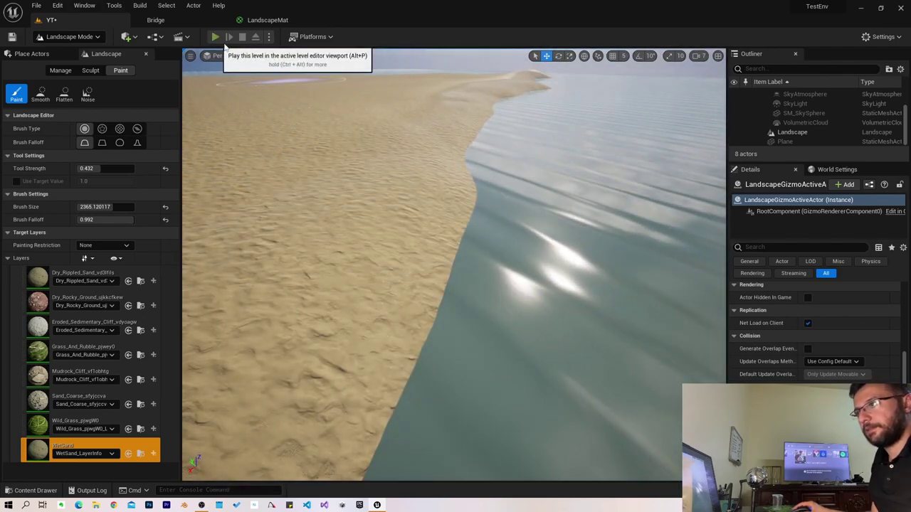
pyautogui.click(225, 46)
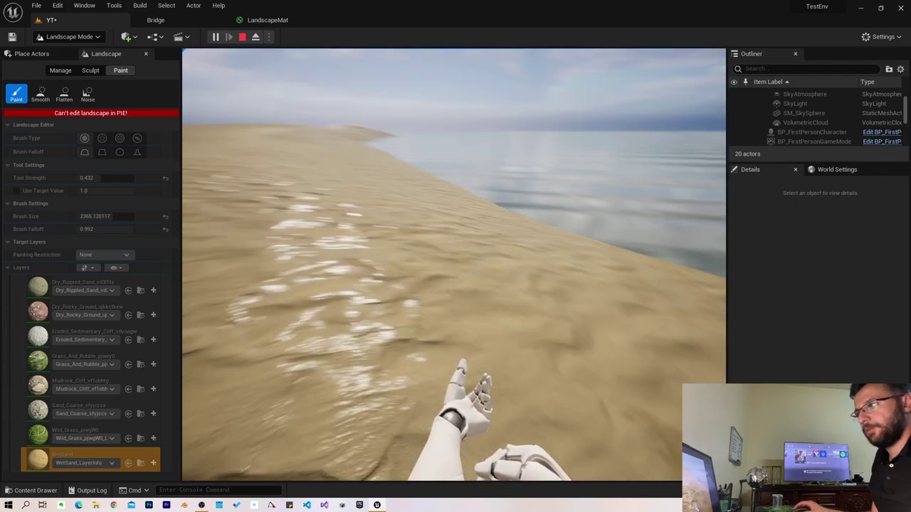
pyautogui.press('Escape')
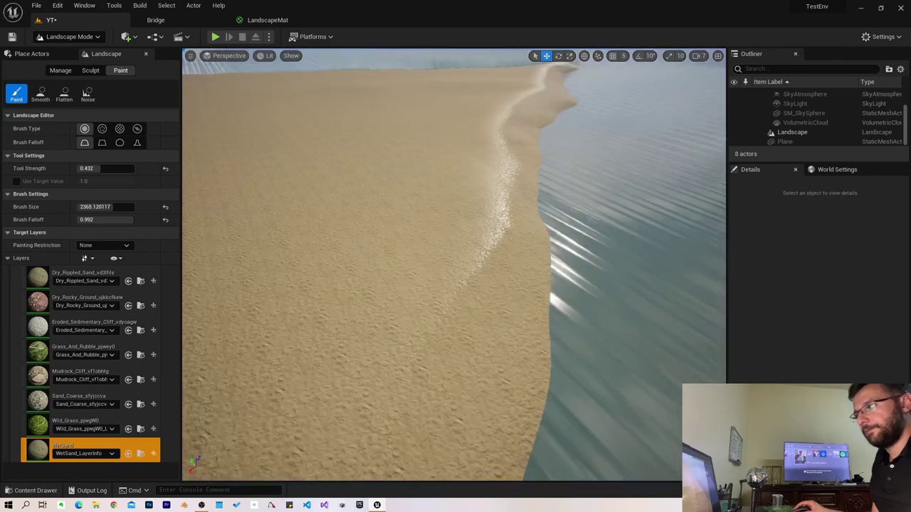
pyautogui.moveTo(548, 254); pyautogui.dragTo(548, 255, button='right')
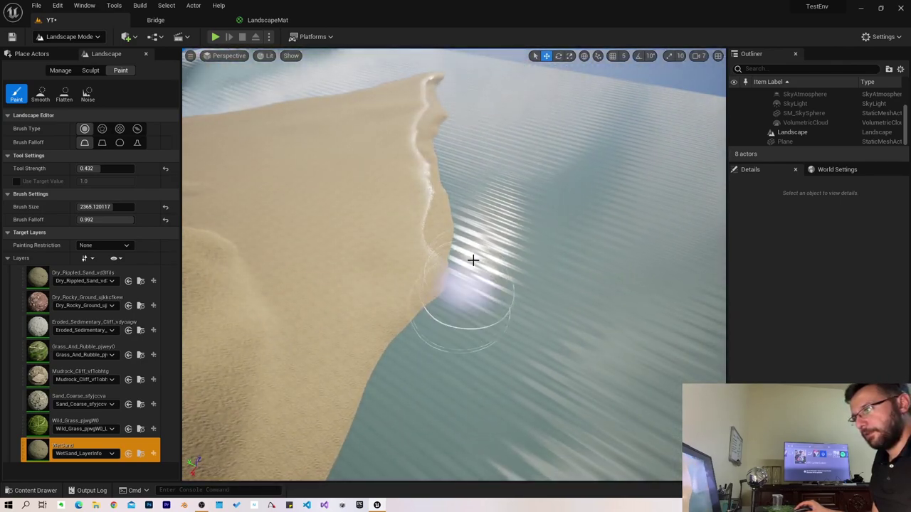
pyautogui.moveTo(409, 356); pyautogui.dragTo(409, 356, button='right')
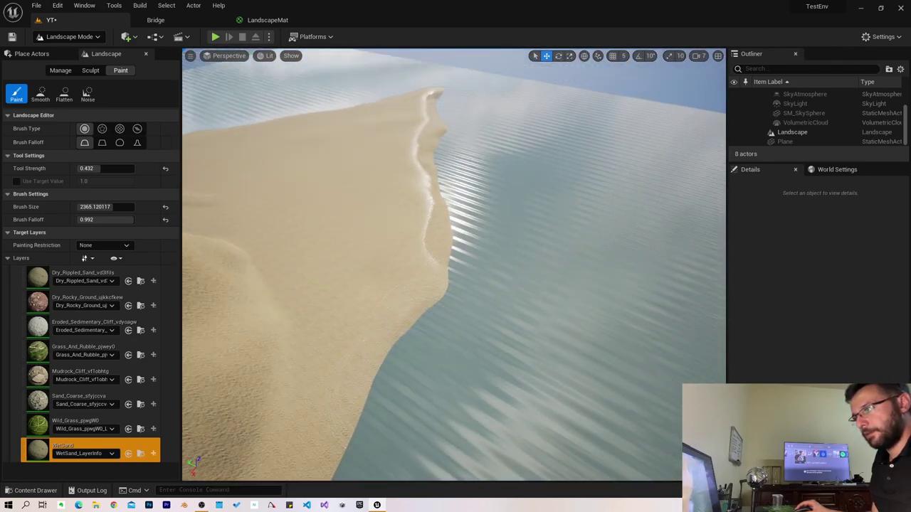
pyautogui.moveTo(432, 400); pyautogui.dragTo(432, 400, button='right')
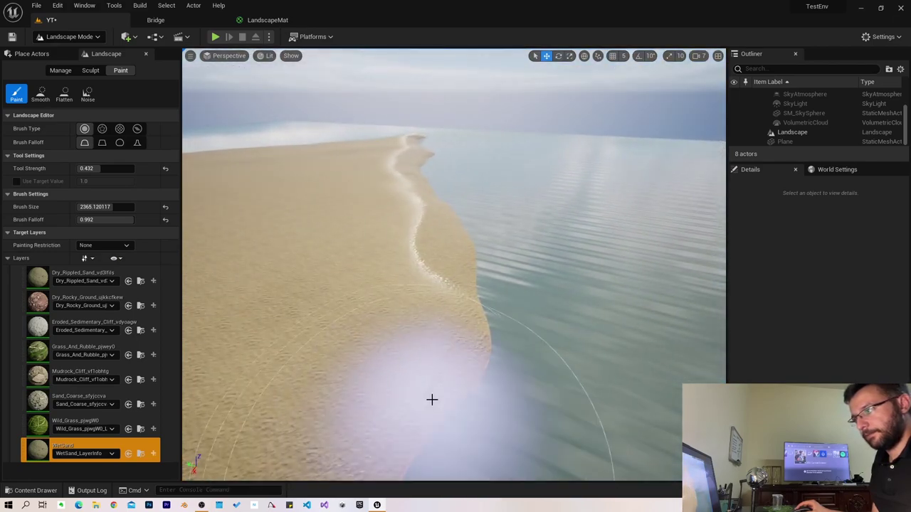
pyautogui.moveTo(453, 324); pyautogui.dragTo(453, 323, button='right')
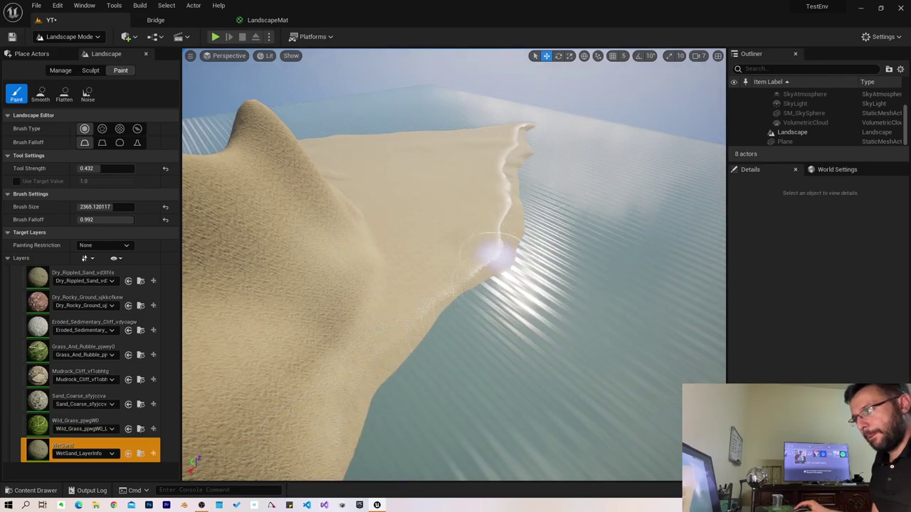
pyautogui.moveTo(489, 254); pyautogui.dragTo(455, 265, button='right')
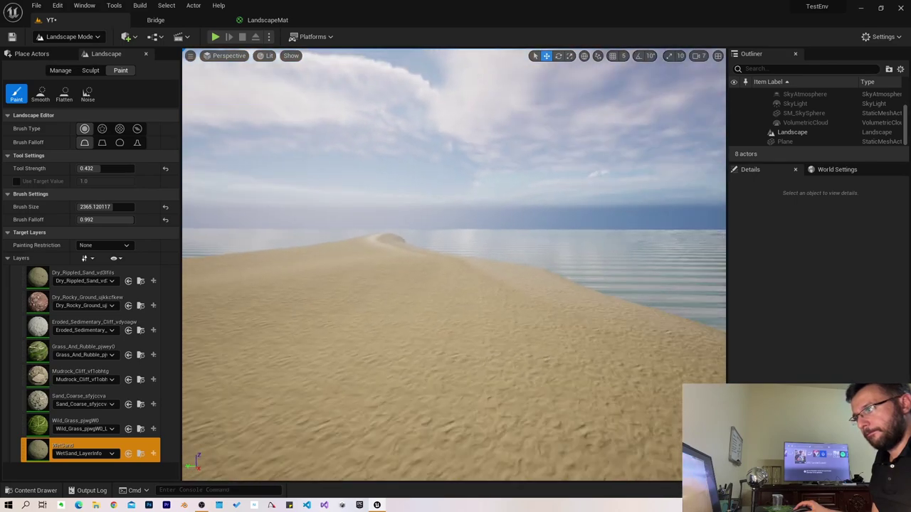
pyautogui.moveTo(299, 217); pyautogui.dragTo(299, 217, button='right')
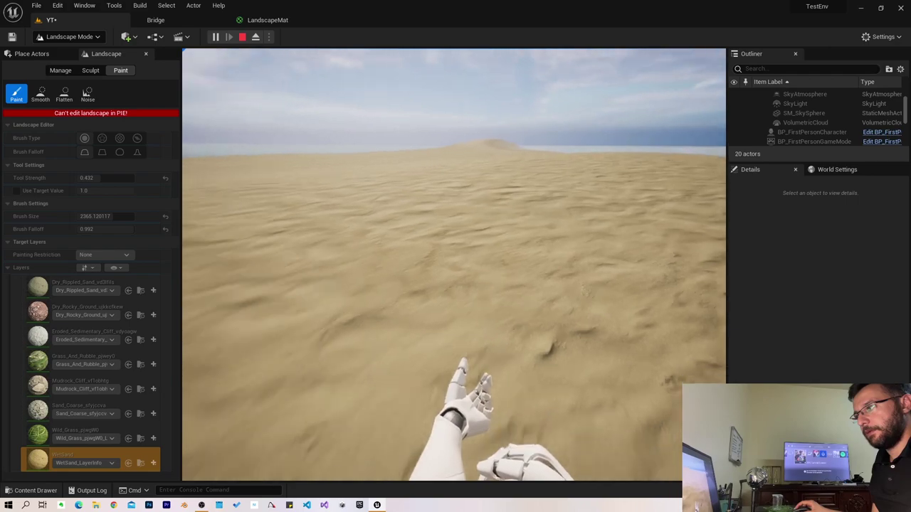
pyautogui.press('Escape')
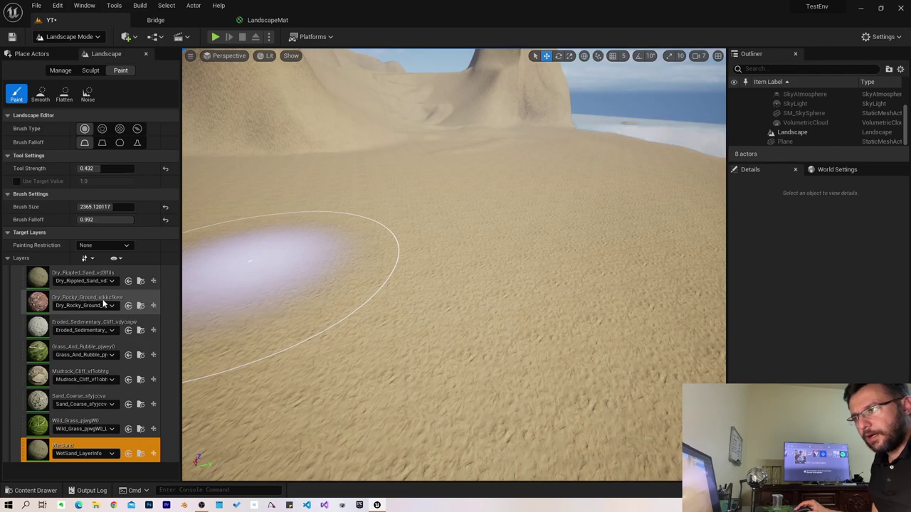
# Step: Use the Dry_Rocky_Ground layer on the flat sand, then walk it in a Play session
pyautogui.click(101, 300)
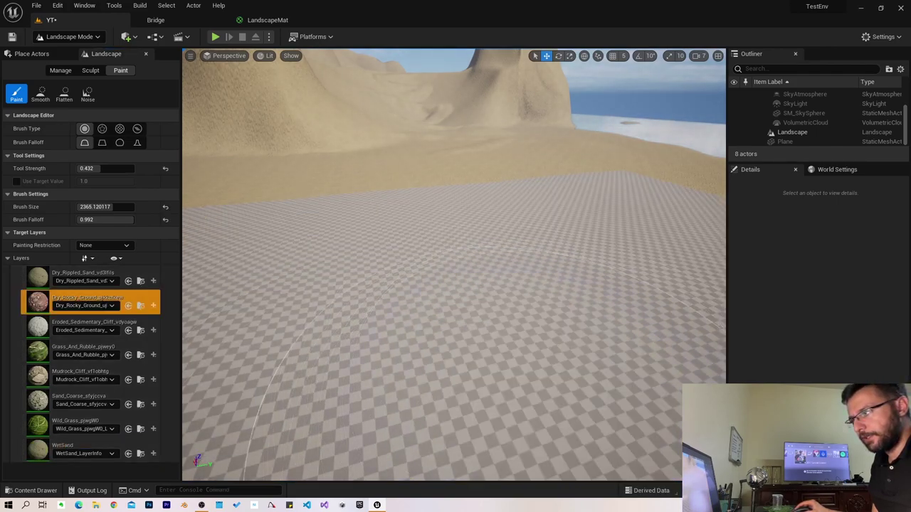
pyautogui.moveTo(518, 348); pyautogui.dragTo(533, 321, button='right')
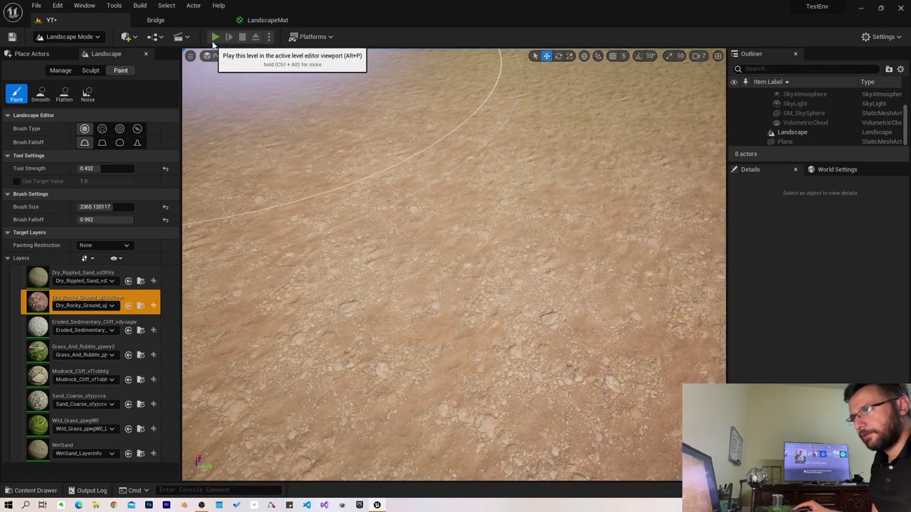
pyautogui.click(214, 39)
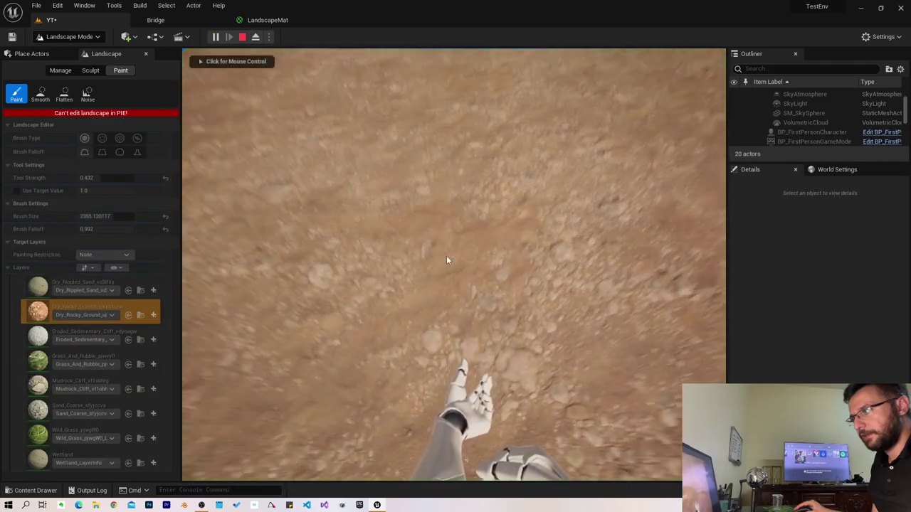
pyautogui.press('w')
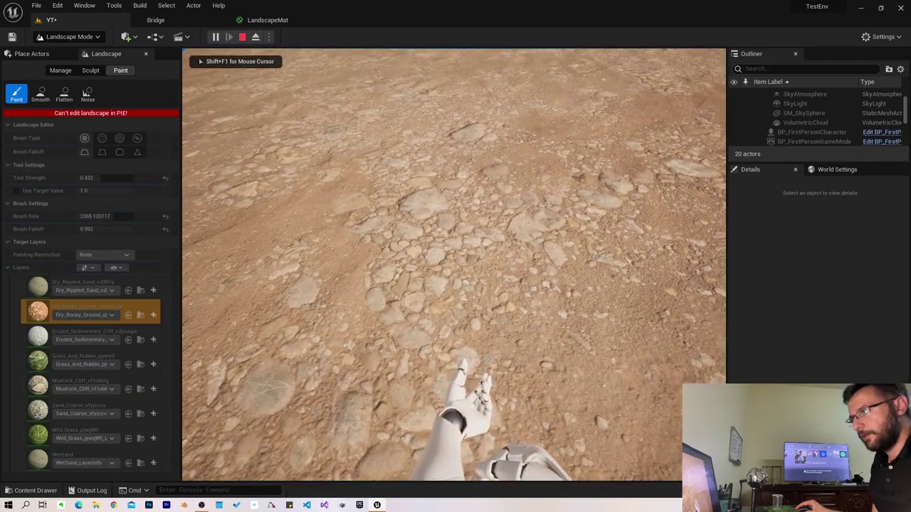
pyautogui.press('w')
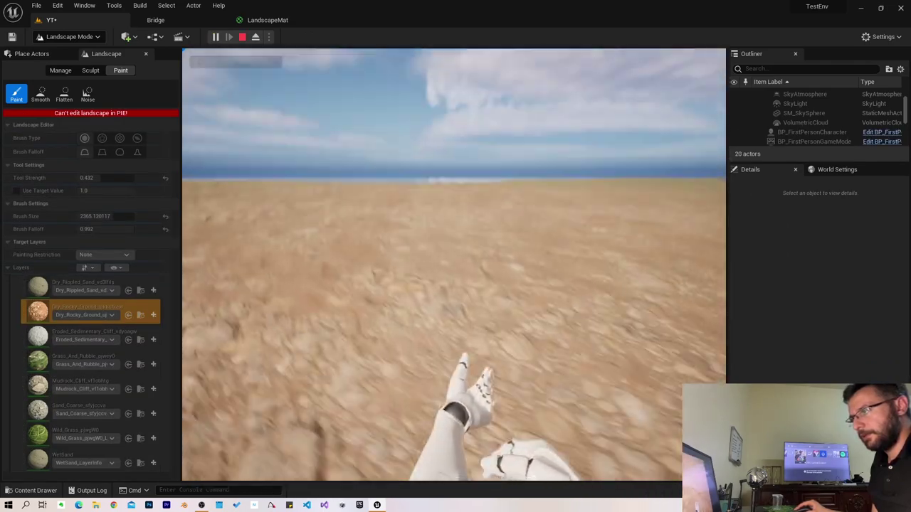
pyautogui.press('w')
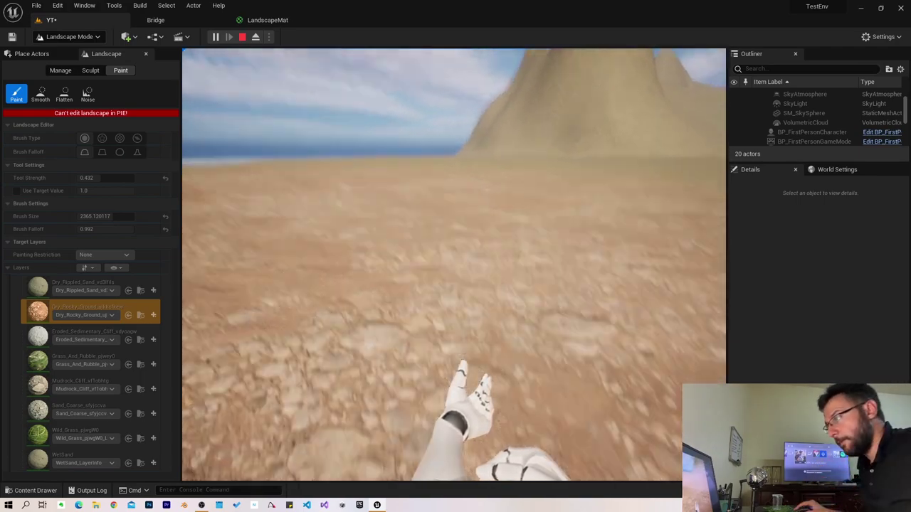
pyautogui.press('w')
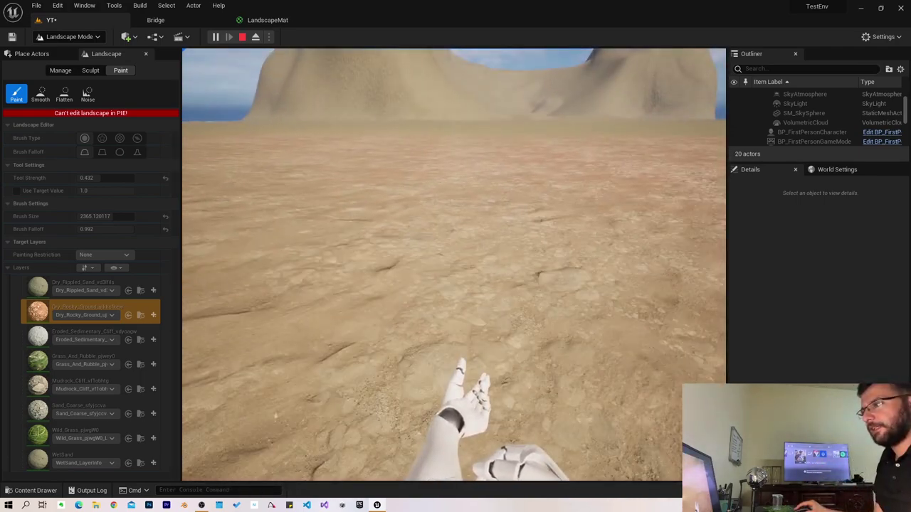
pyautogui.press('Escape')
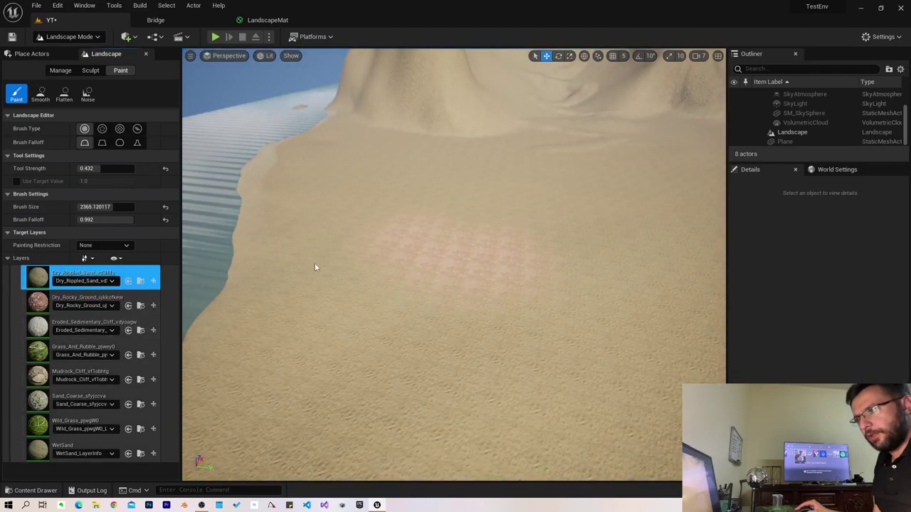
# Step: Select Sand_Coarse and paint it onto the flat near the water
pyautogui.moveTo(507, 287); pyautogui.dragTo(364, 184, button='right')
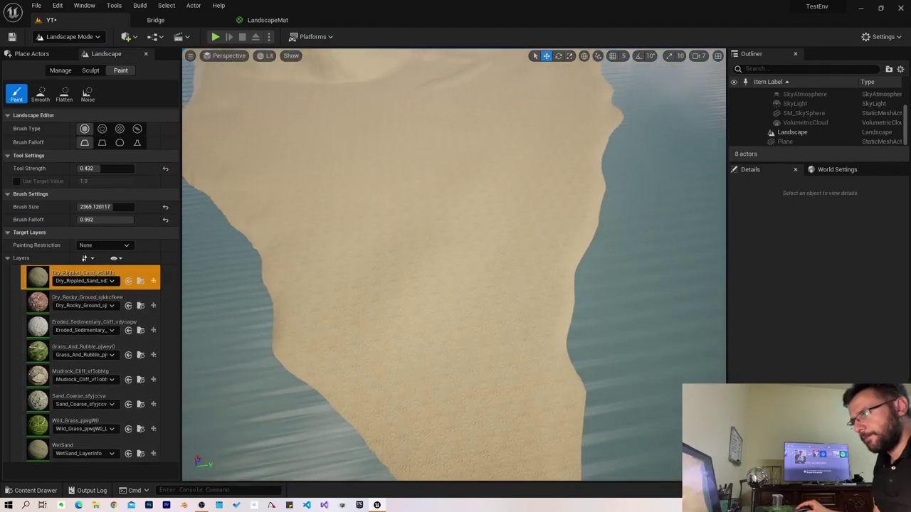
pyautogui.moveTo(260, 306); pyautogui.dragTo(250, 338, button='right')
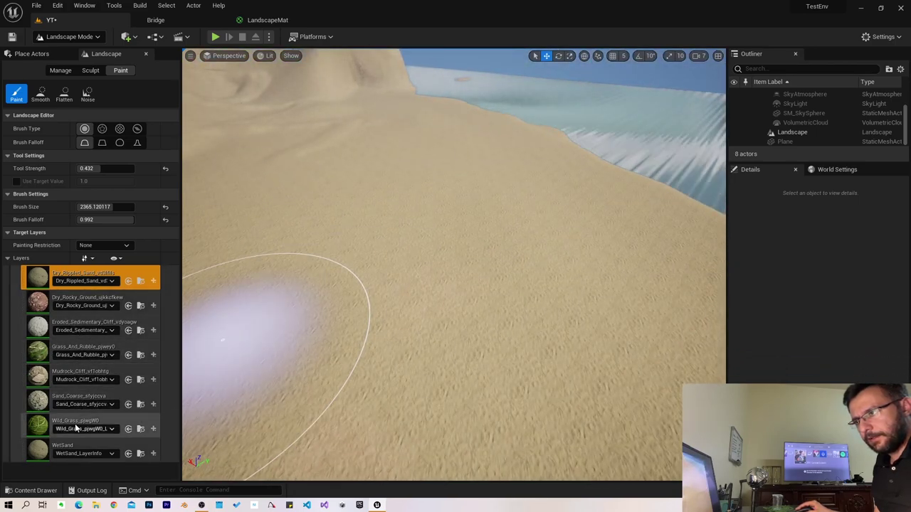
pyautogui.click(71, 401)
pyautogui.moveTo(403, 264)
pyautogui.mouseDown()
pyautogui.moveTo(373, 294)
pyautogui.moveTo(393, 237)
pyautogui.moveTo(413, 291)
pyautogui.mouseUp()
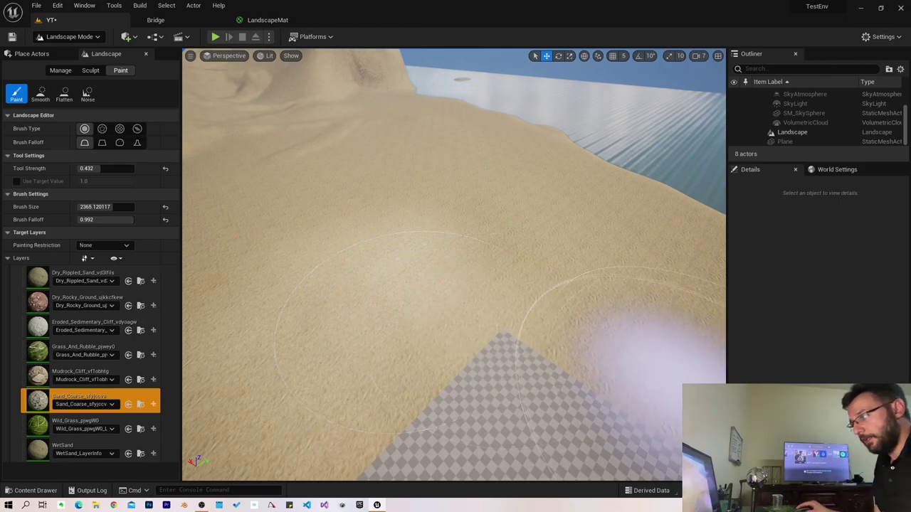
pyautogui.moveTo(448, 297); pyautogui.dragTo(262, 5, button='right')
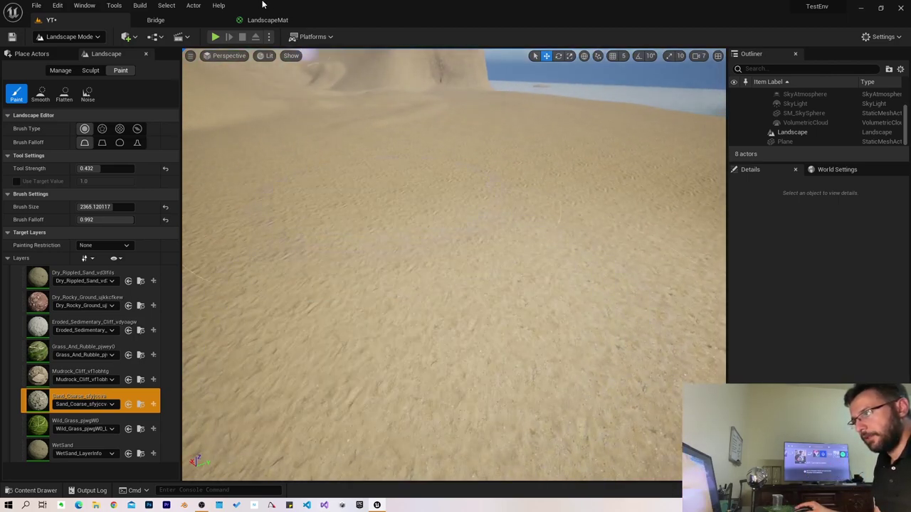
# Step: Play-test the level on foot with Alt+P, then return to a low dune view
pyautogui.hotkey('alt', 'p')
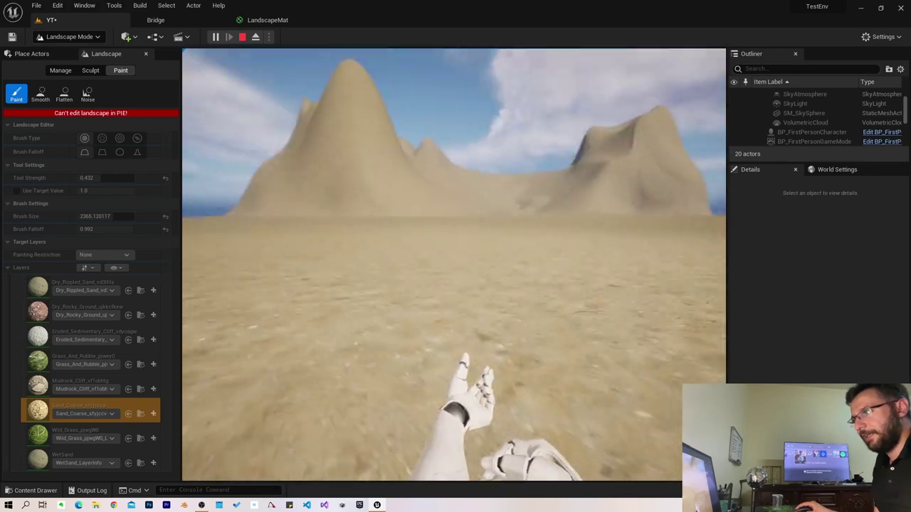
pyautogui.press('Escape')
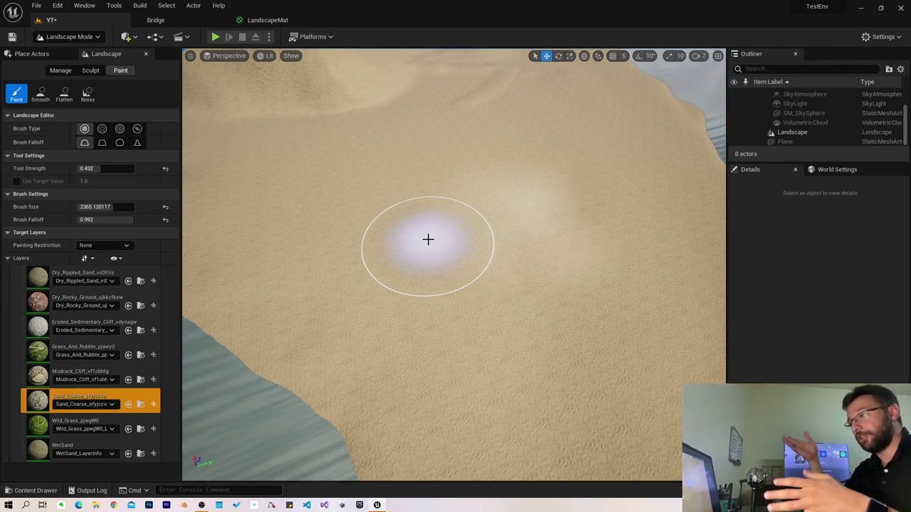
pyautogui.moveTo(367, 261); pyautogui.dragTo(367, 178, button='right')
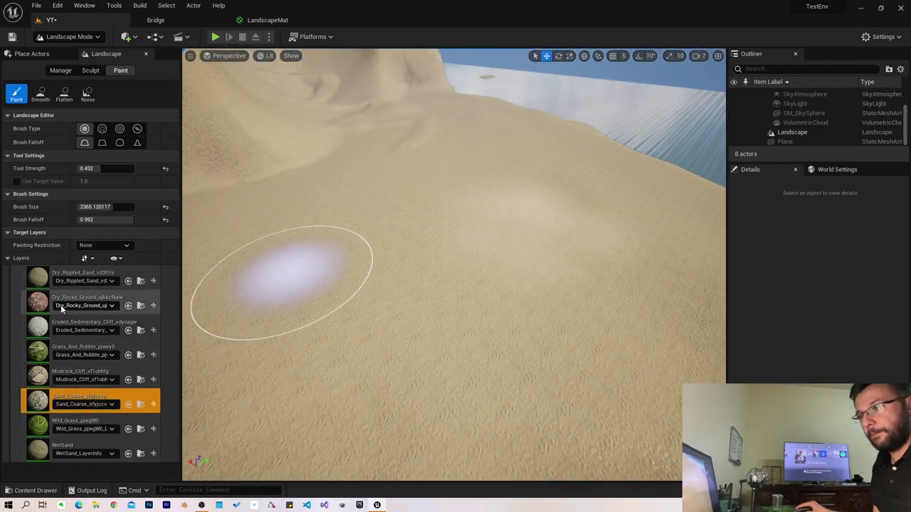
# Step: Paint Sand_Coarse over the dune patch and switch to the Noise tool
pyautogui.click(70, 274)
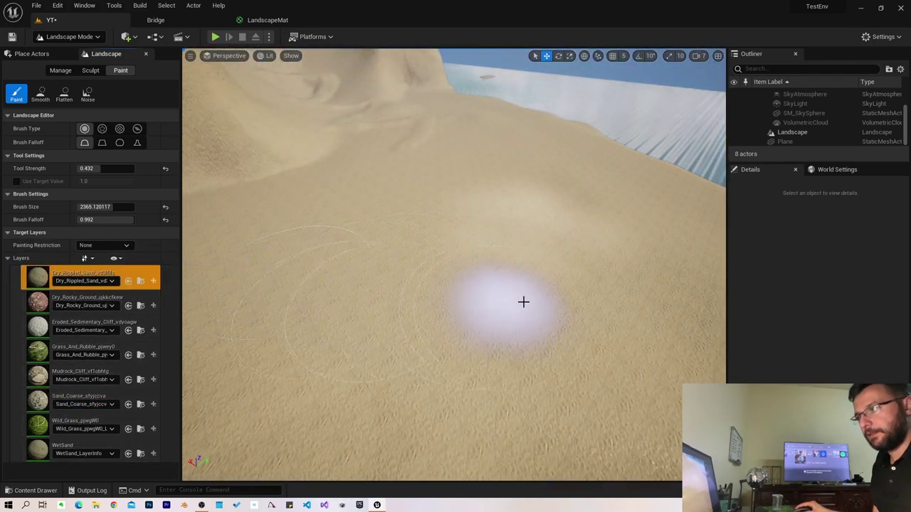
pyautogui.click(85, 403)
pyautogui.moveTo(445, 258); pyautogui.dragTo(298, 332)
pyautogui.moveTo(334, 299); pyautogui.dragTo(335, 270, button='right')
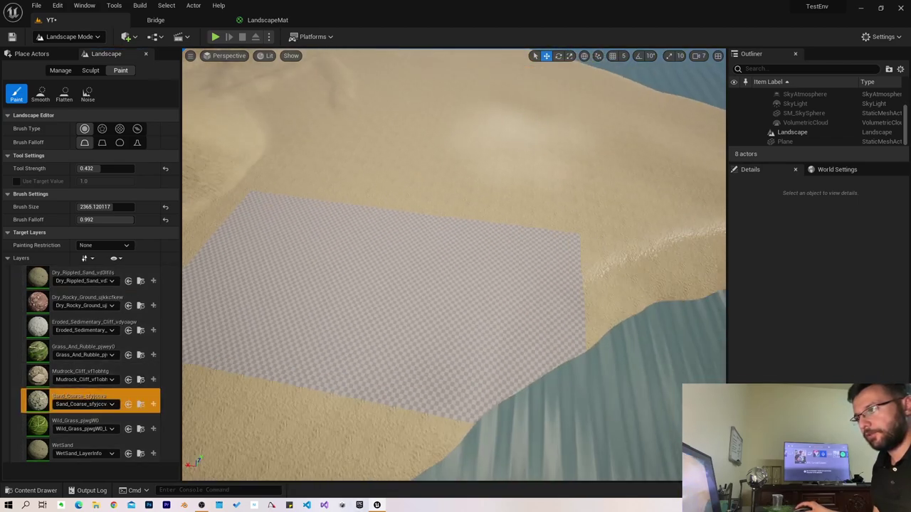
pyautogui.moveTo(256, 267); pyautogui.dragTo(213, 271, button='right')
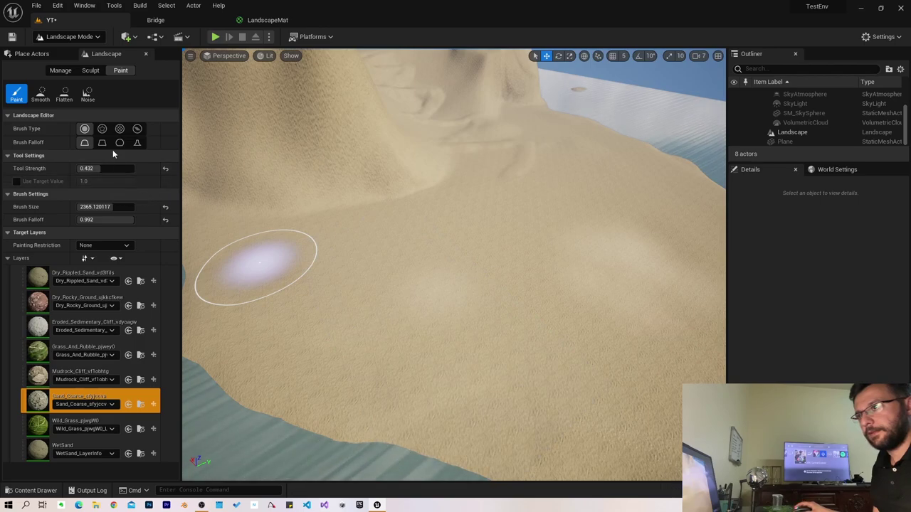
pyautogui.click(88, 94)
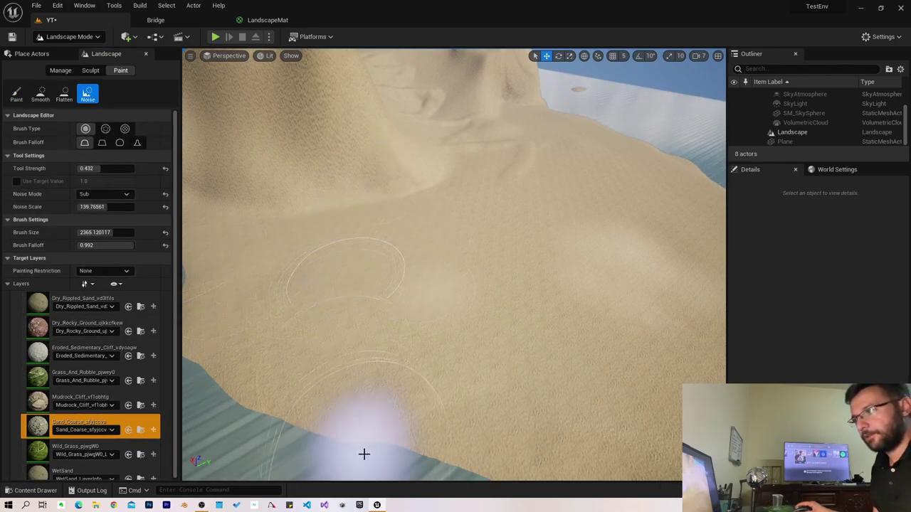
# Step: Raise the Noise brush falloff to 0.944 and move close to the sand slope
pyautogui.moveTo(480, 346)
pyautogui.mouseDown(button='right')
pyautogui.moveTo(480, 299)
pyautogui.moveTo(479, 371)
pyautogui.mouseUp(button='right')
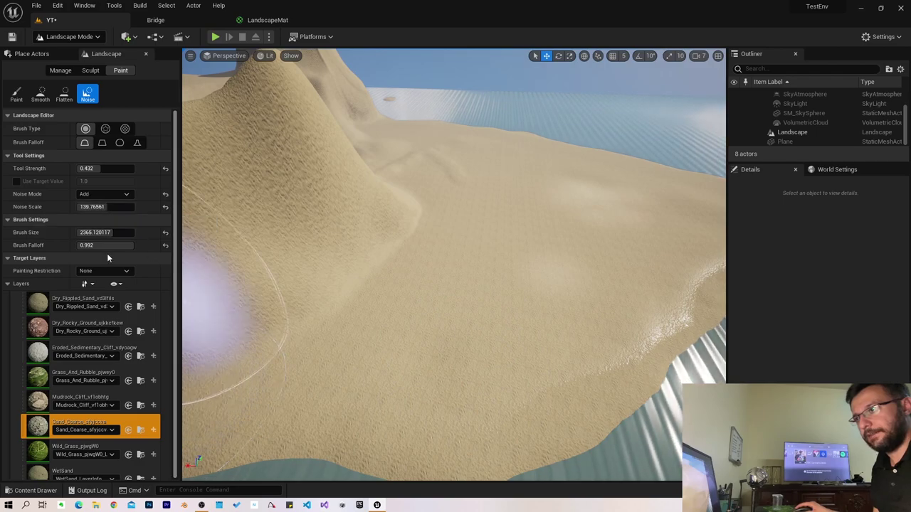
pyautogui.moveTo(125, 245); pyautogui.dragTo(128, 245)
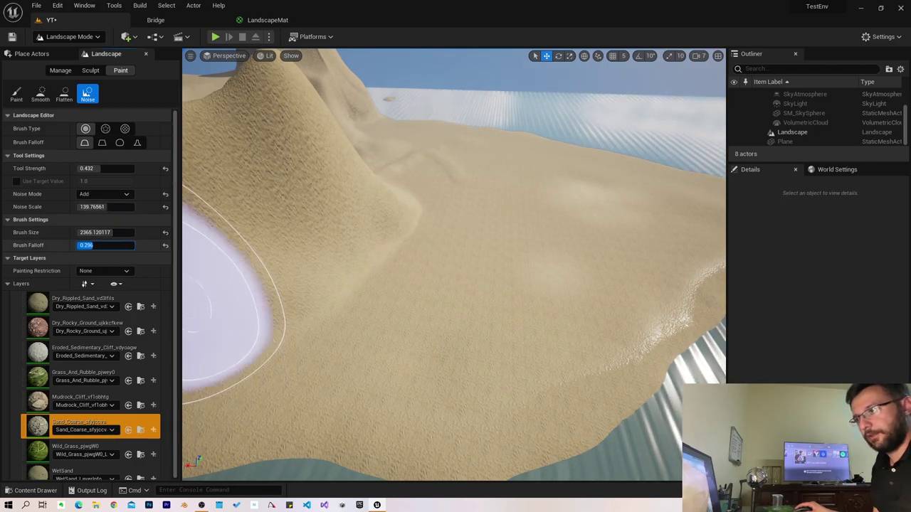
pyautogui.moveTo(387, 284); pyautogui.dragTo(531, 205, button='right')
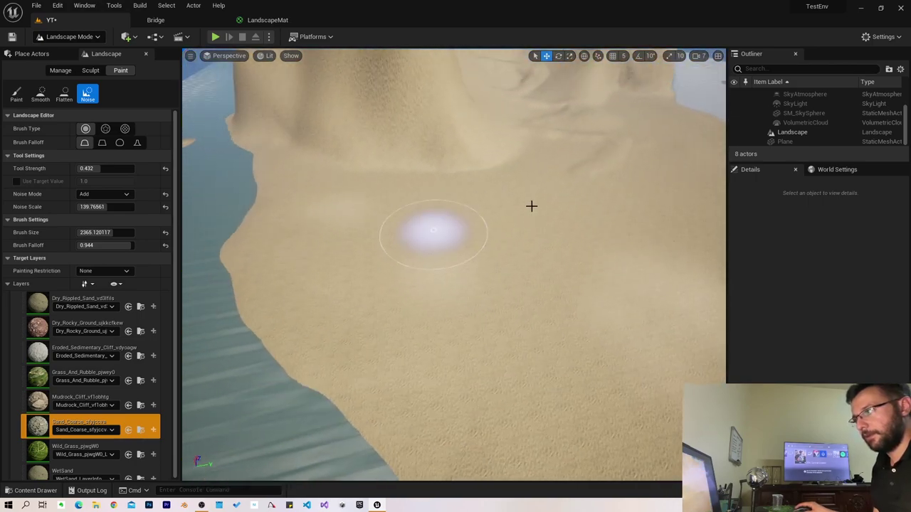
pyautogui.moveTo(472, 301); pyautogui.dragTo(471, 301, button='right')
pyautogui.moveTo(443, 258); pyautogui.dragTo(443, 258, button='right')
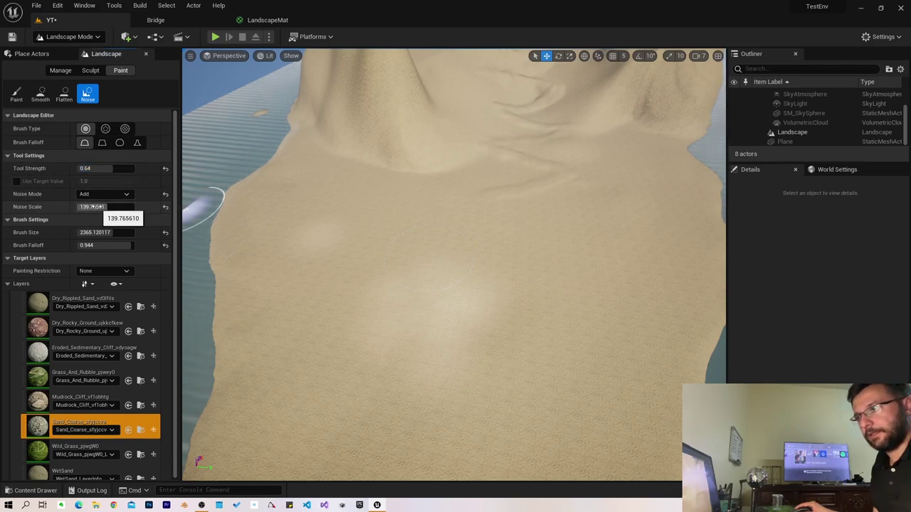
pyautogui.moveTo(574, 243); pyautogui.dragTo(510, 333, button='right')
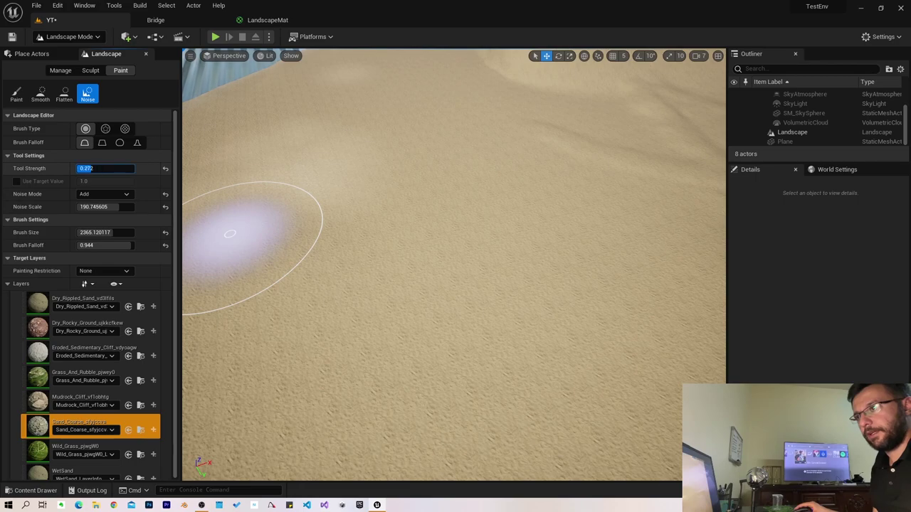
# Step: Brush added noise into the sand near the shoreline
pyautogui.moveTo(427, 353); pyautogui.dragTo(390, 261)
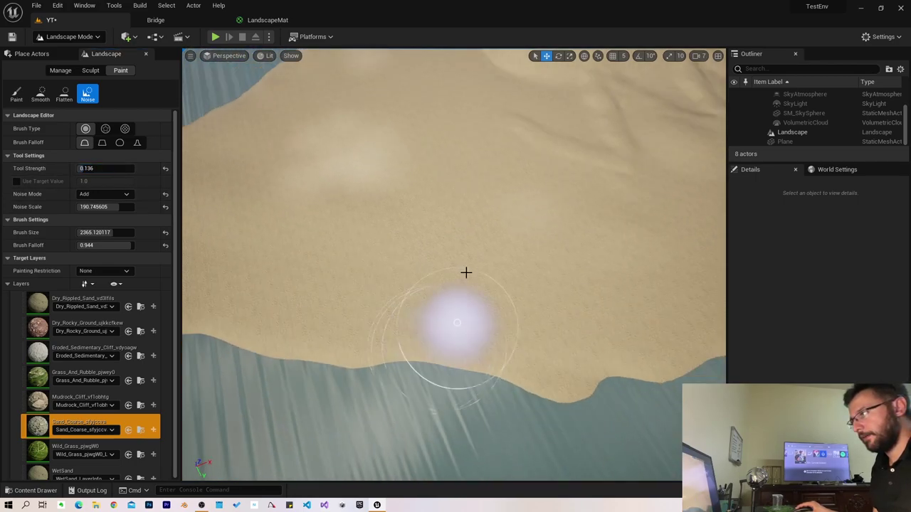
pyautogui.moveTo(443, 320); pyautogui.dragTo(456, 270, button='right')
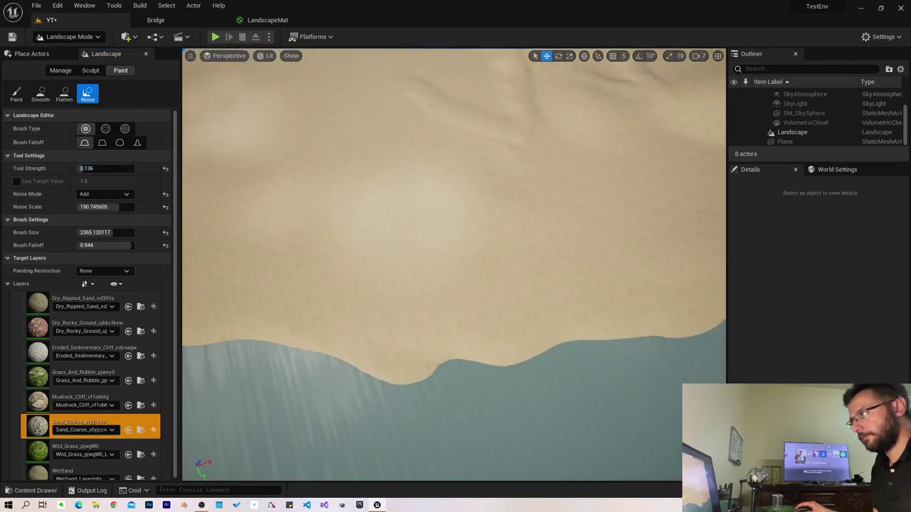
pyautogui.moveTo(493, 330)
pyautogui.mouseDown(button='right')
pyautogui.moveTo(402, 359)
pyautogui.moveTo(323, 342)
pyautogui.mouseUp(button='right')
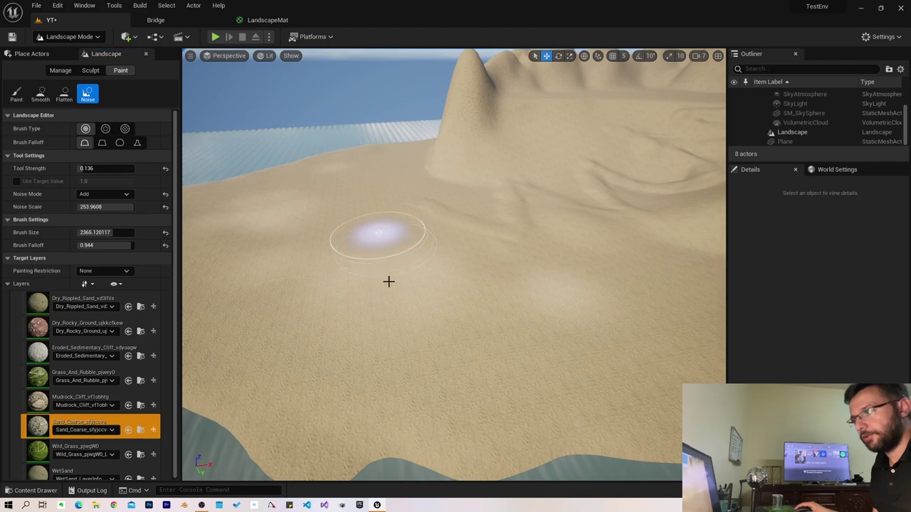
pyautogui.moveTo(389, 280); pyautogui.dragTo(394, 232, button='right')
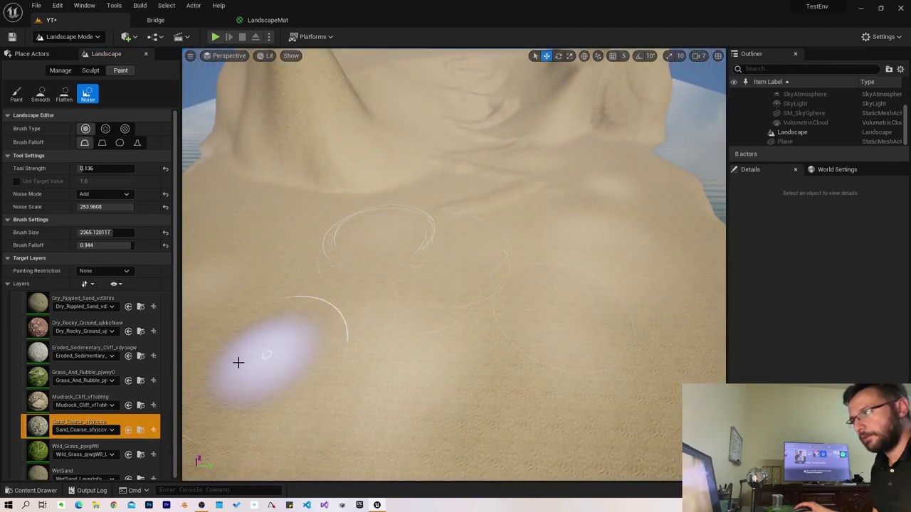
pyautogui.moveTo(238, 363); pyautogui.dragTo(299, 242, button='right')
pyautogui.moveTo(368, 338); pyautogui.dragTo(307, 287, button='right')
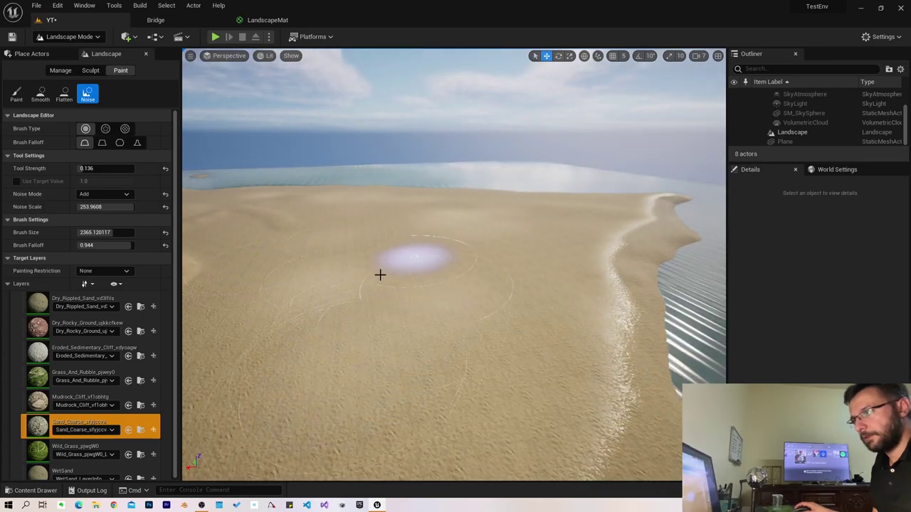
# Step: Survey the dune ridge and sand spit from above and select the landscape actor
pyautogui.moveTo(213, 388); pyautogui.dragTo(278, 356, button='right')
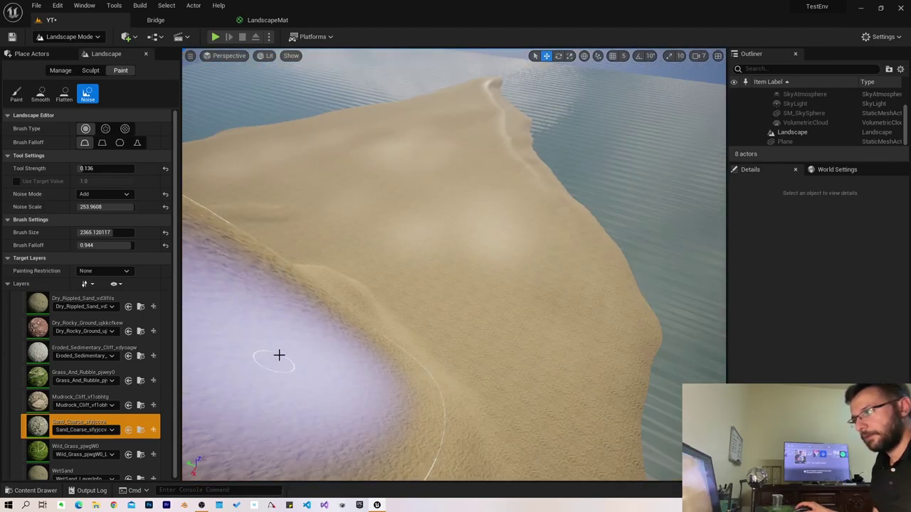
pyautogui.scroll(4, 383, 185)
pyautogui.moveTo(309, 204); pyautogui.dragTo(356, 185, button='right')
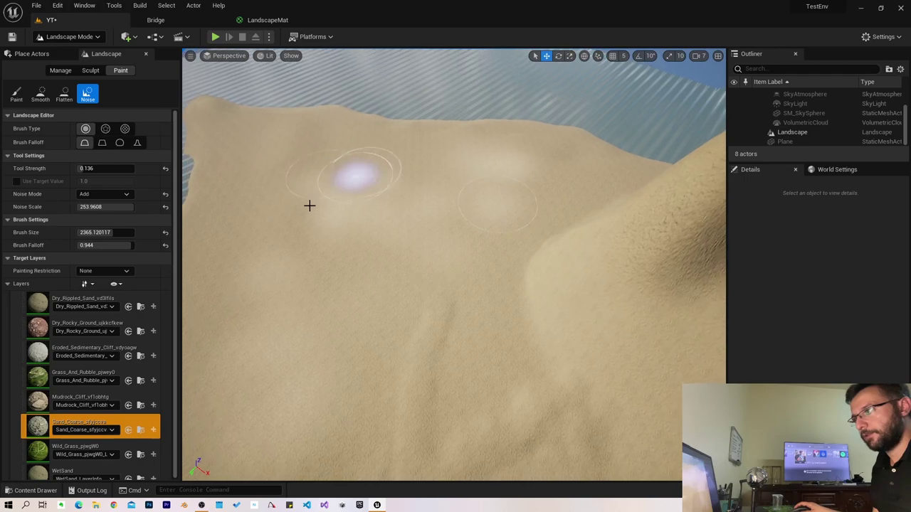
pyautogui.moveTo(207, 362); pyautogui.dragTo(420, 350, button='right')
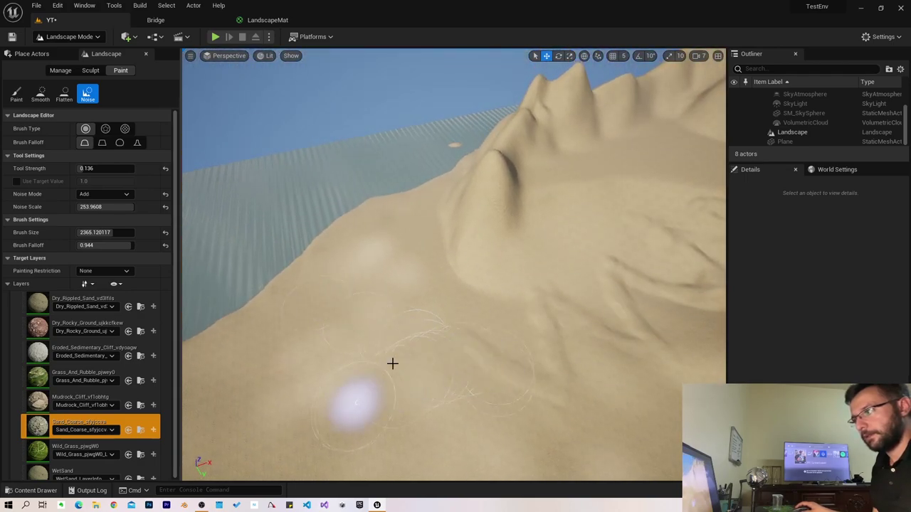
pyautogui.moveTo(318, 365); pyautogui.dragTo(370, 335, button='right')
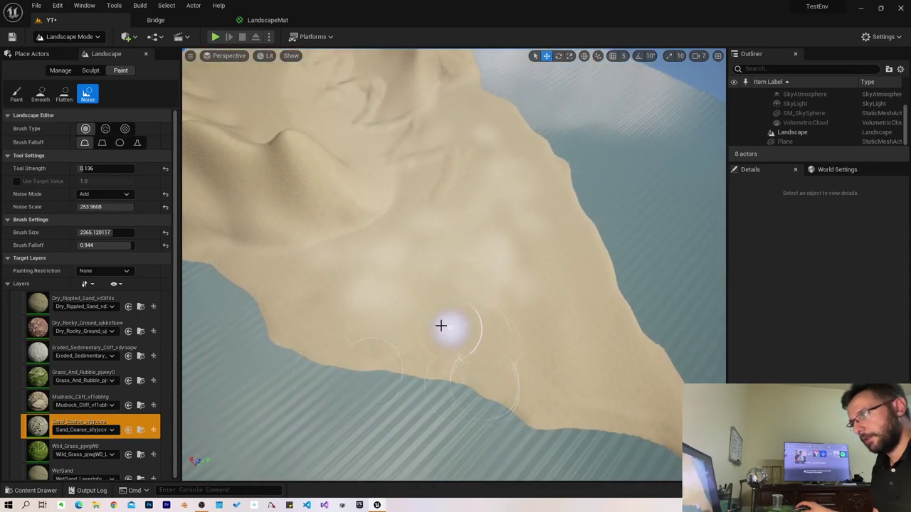
pyautogui.moveTo(558, 307); pyautogui.dragTo(499, 299, button='right')
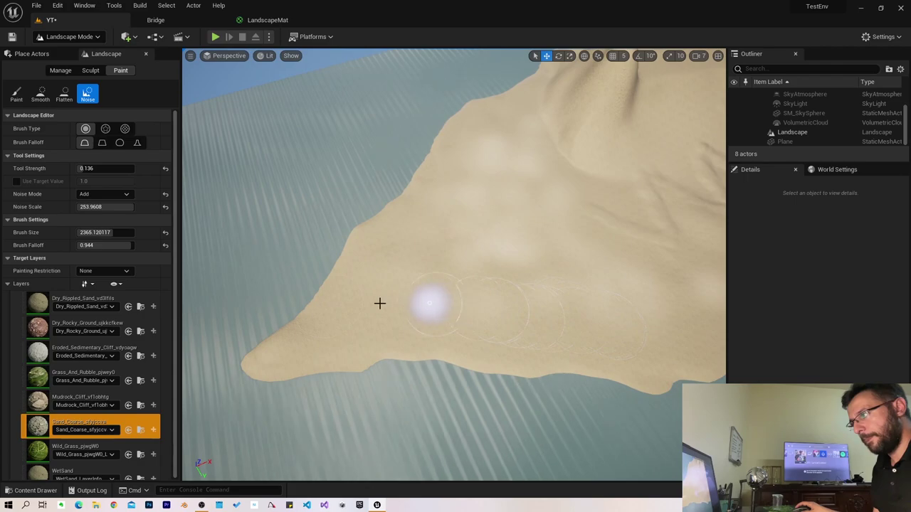
pyautogui.moveTo(380, 291); pyautogui.dragTo(456, 263, button='right')
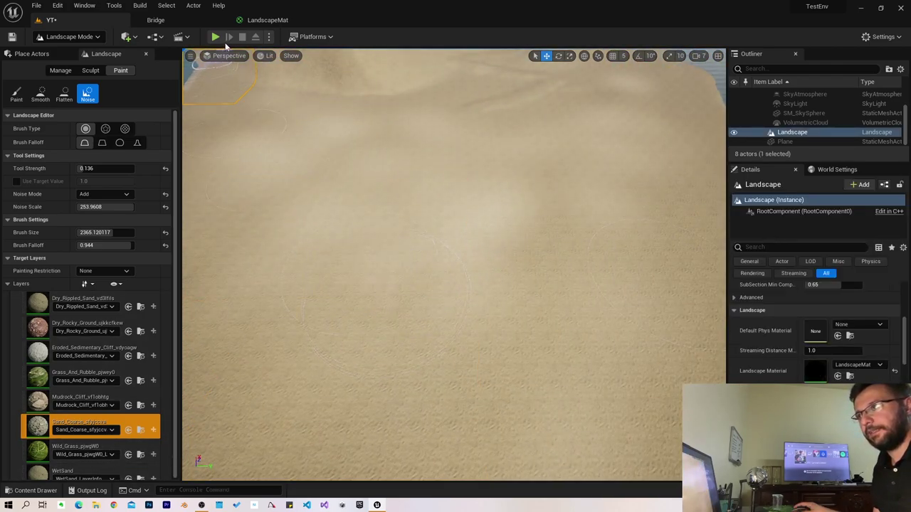
pyautogui.scroll(3, 219, 49)
pyautogui.click(217, 37)
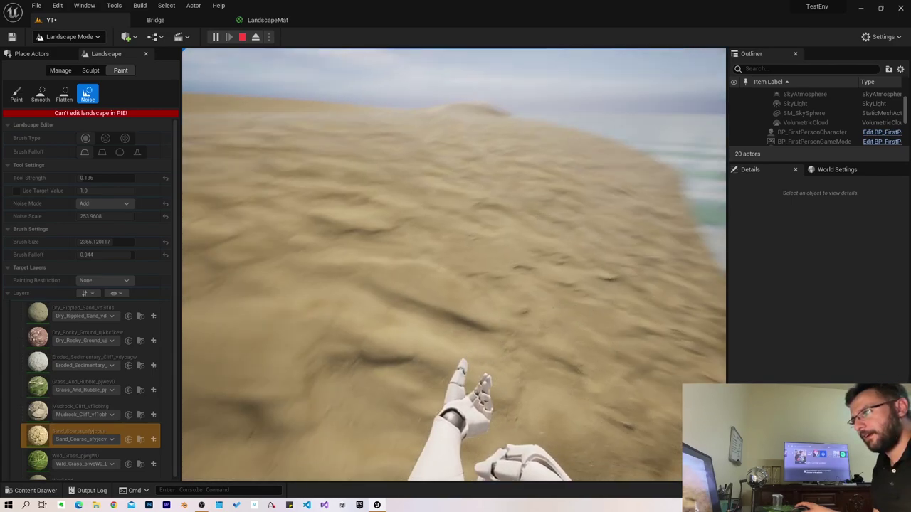
pyautogui.press('Escape')
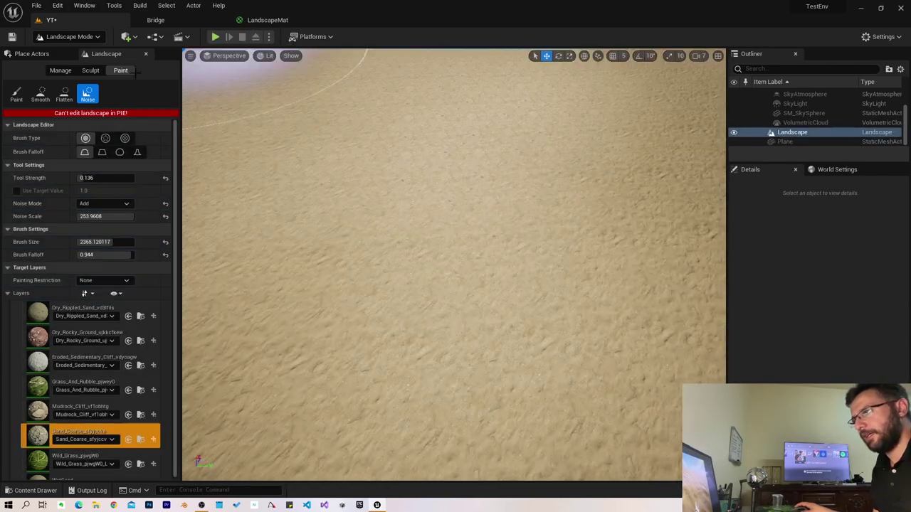
# Step: Change LandscapeMat's Multiply constant from 0.01 to 0.1, save it, and return to the level
pyautogui.click(266, 20)
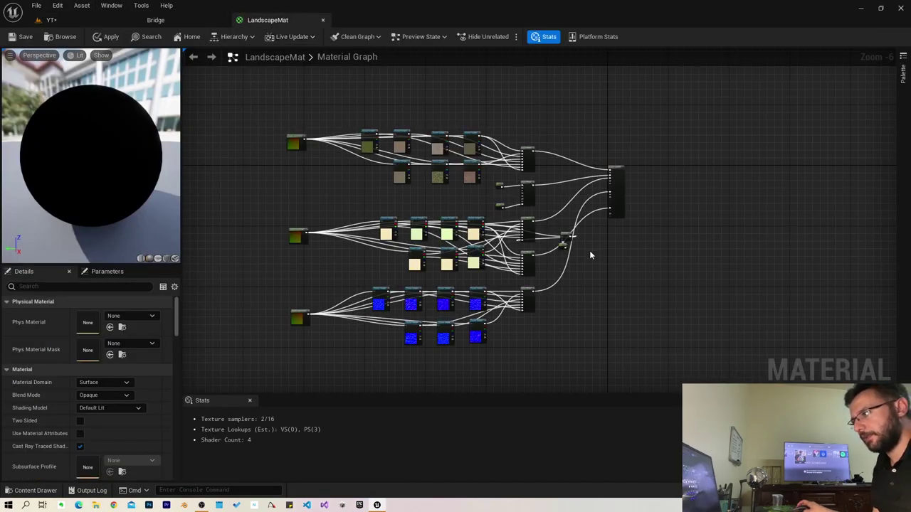
pyautogui.scroll(6, 596, 239)
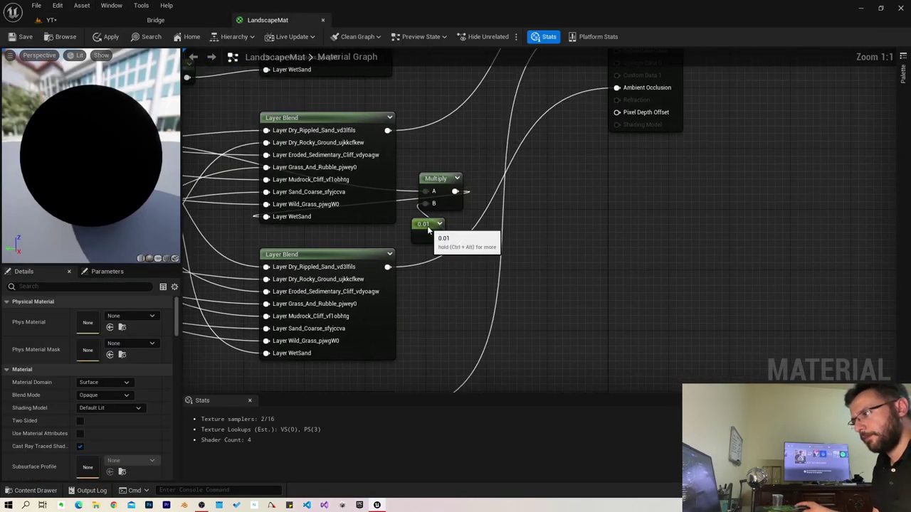
pyautogui.click(429, 230)
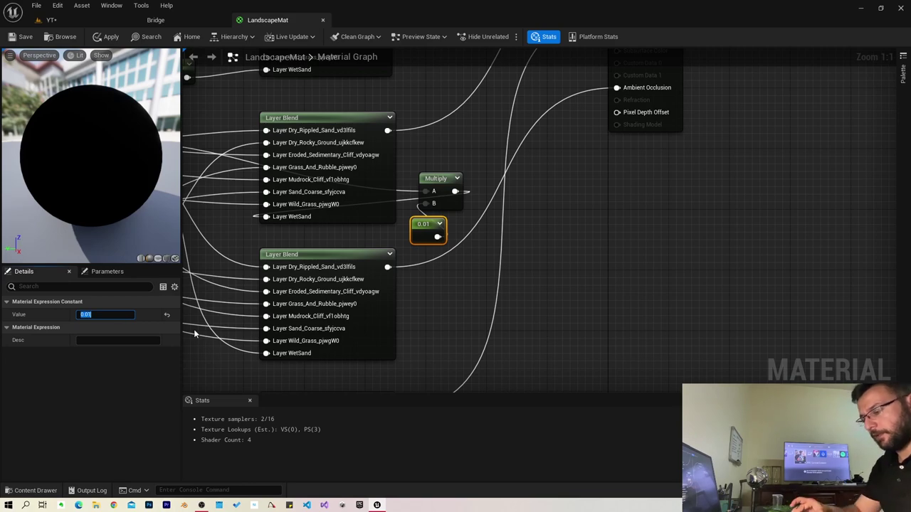
pyautogui.write('0')
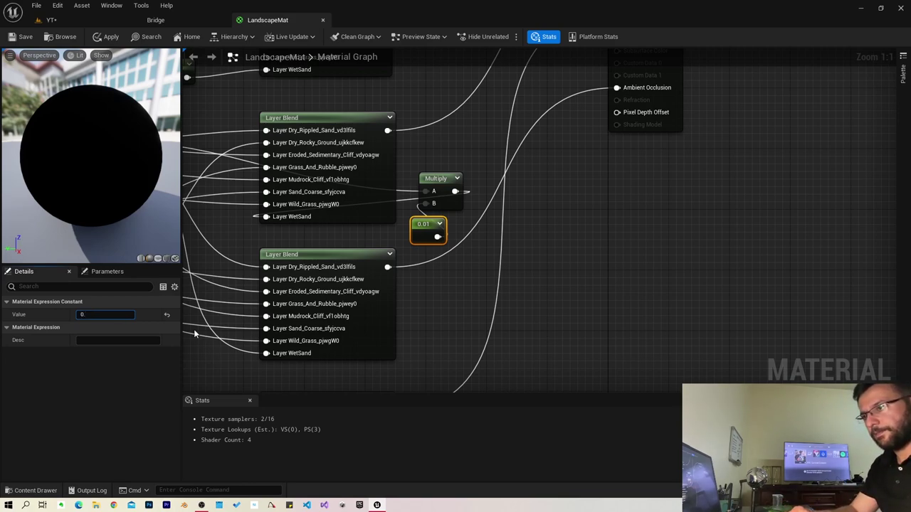
pyautogui.write('1')
pyautogui.press('Return')
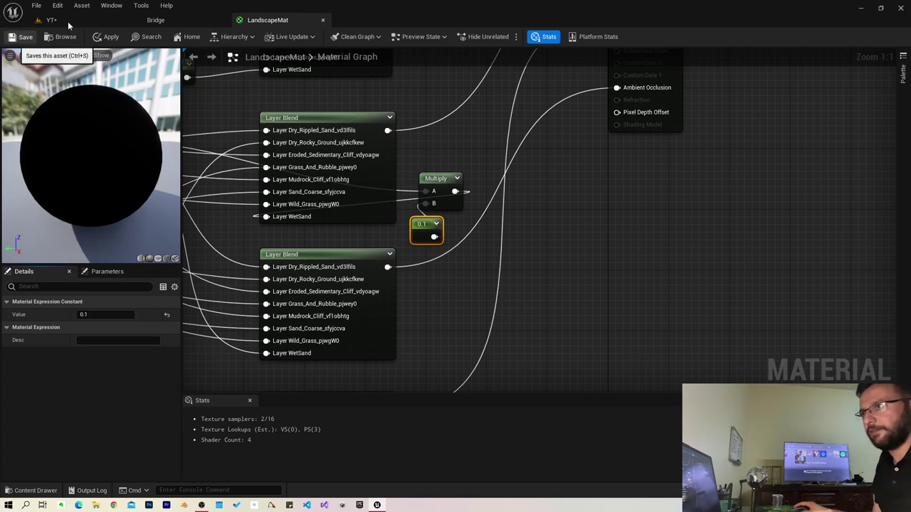
pyautogui.hotkey('ctrl', 's')
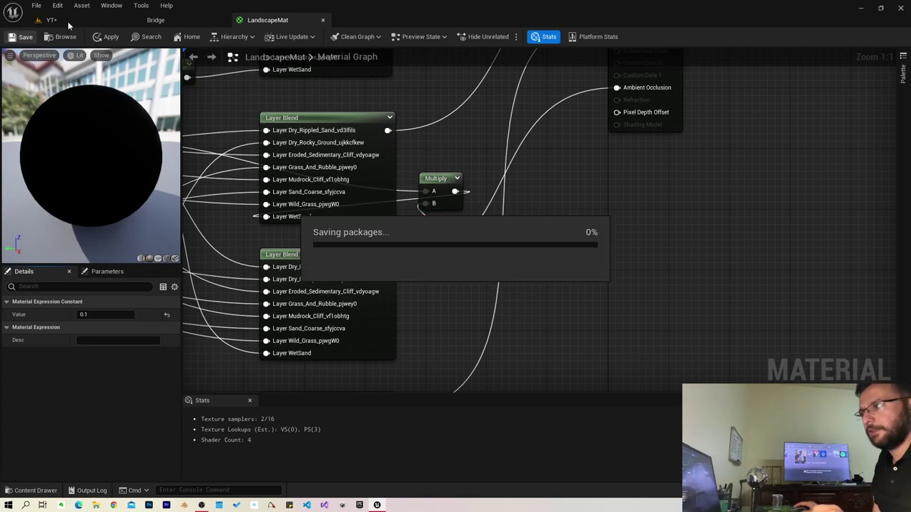
pyautogui.click(67, 21)
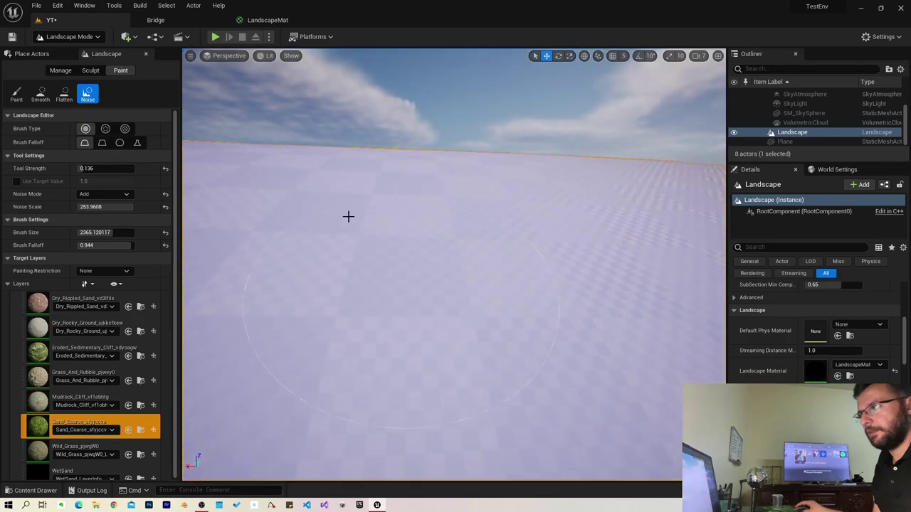
# Step: Fly low over the sand spit and play-test the beach twice
pyautogui.moveTo(348, 215); pyautogui.dragTo(348, 216, button='right')
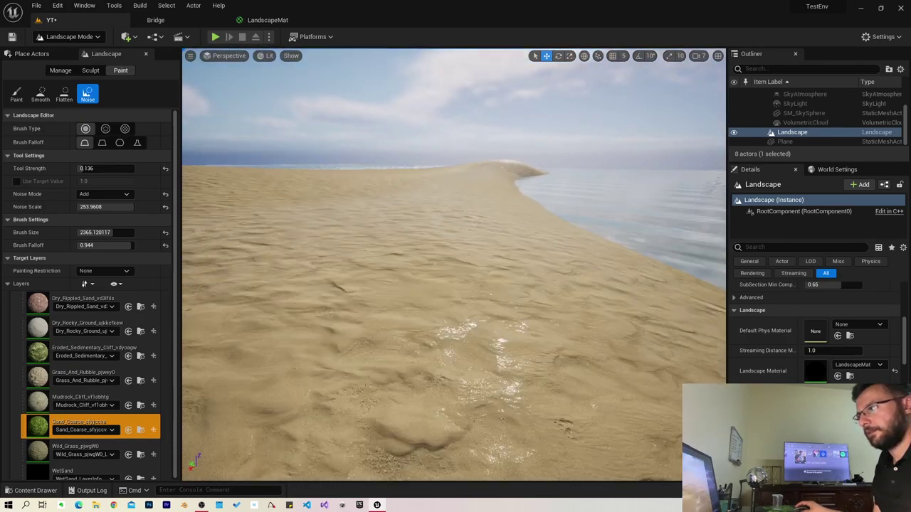
pyautogui.moveTo(275, 190); pyautogui.dragTo(275, 189, button='right')
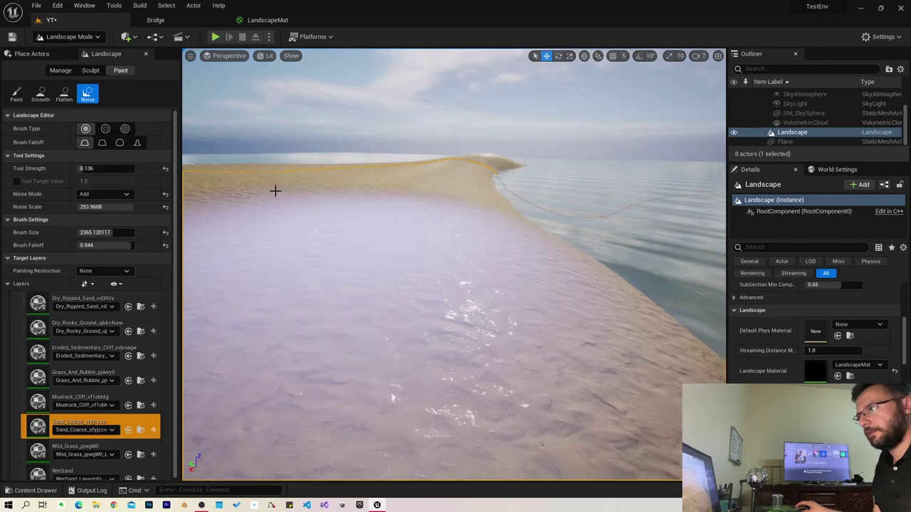
pyautogui.click(213, 39)
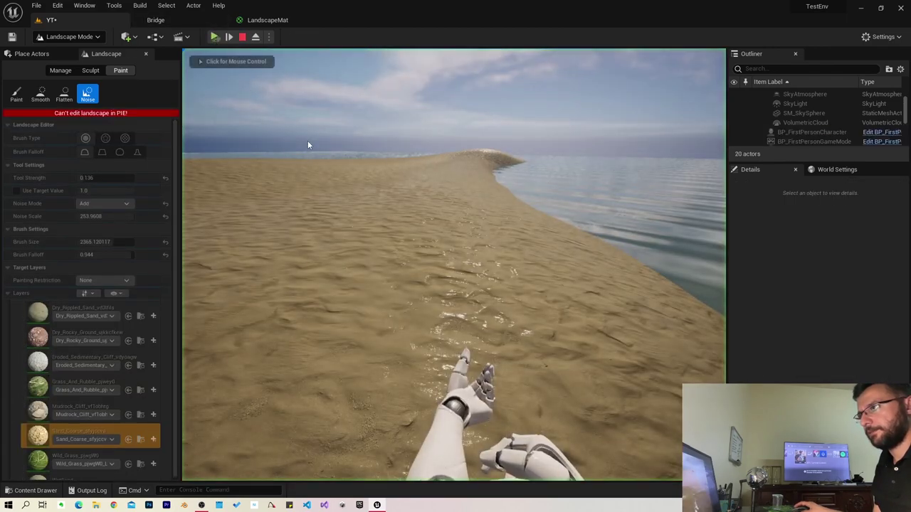
pyautogui.press('Escape')
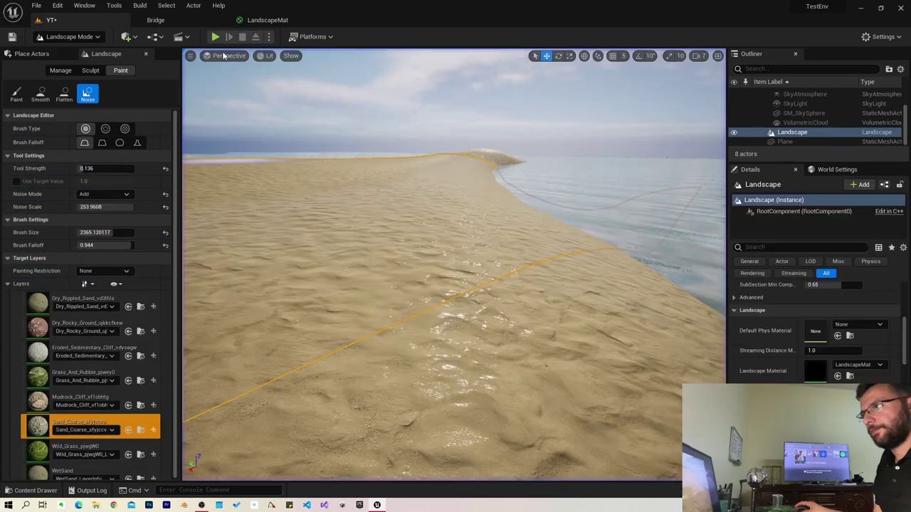
pyautogui.click(217, 38)
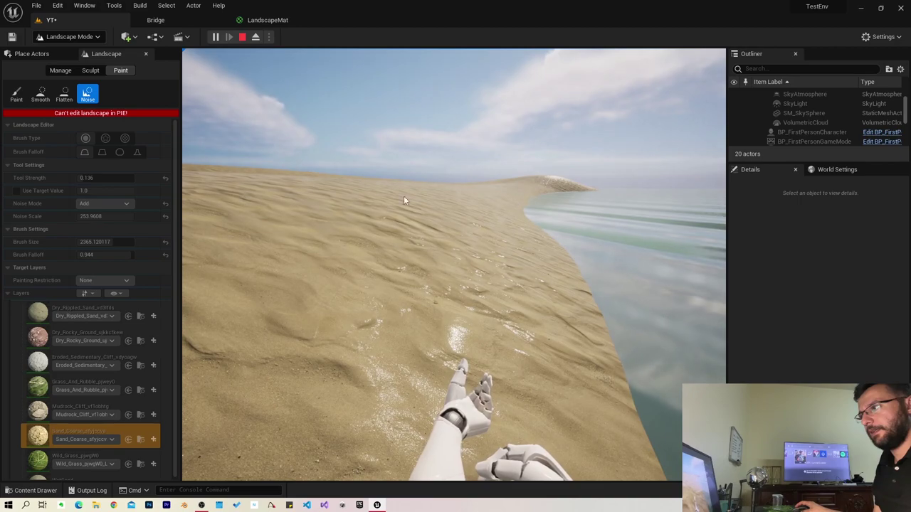
pyautogui.press('Escape')
# Step: Check the LandscapeMat and Bridge favourites tabs, then return to a high shoreline view
pyautogui.click(275, 20)
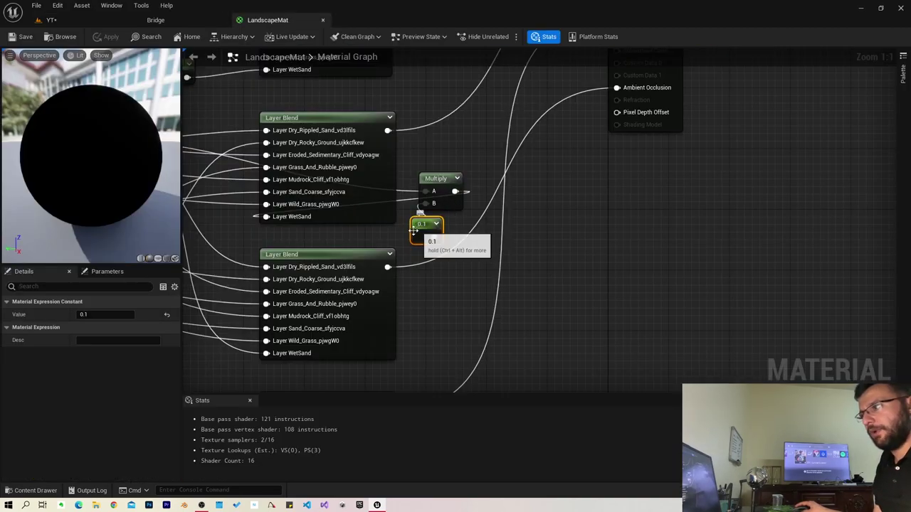
pyautogui.click(155, 20)
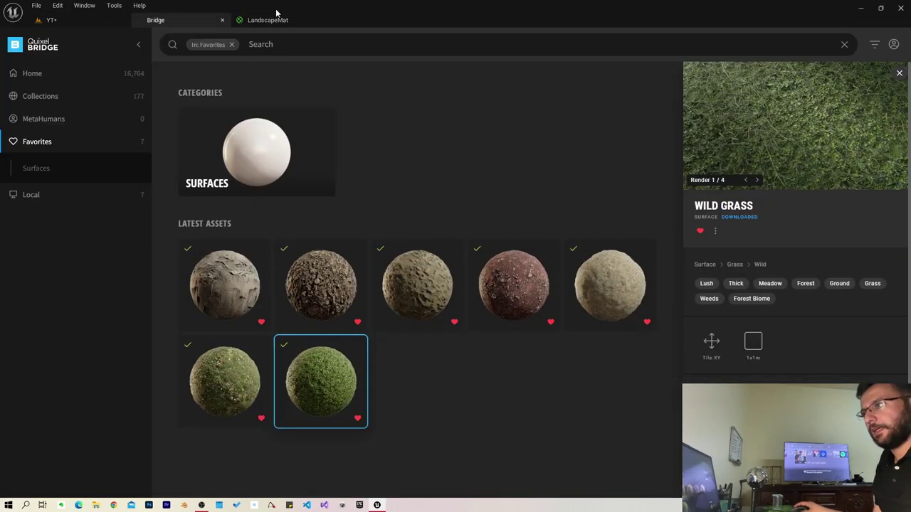
pyautogui.click(276, 19)
pyautogui.click(51, 20)
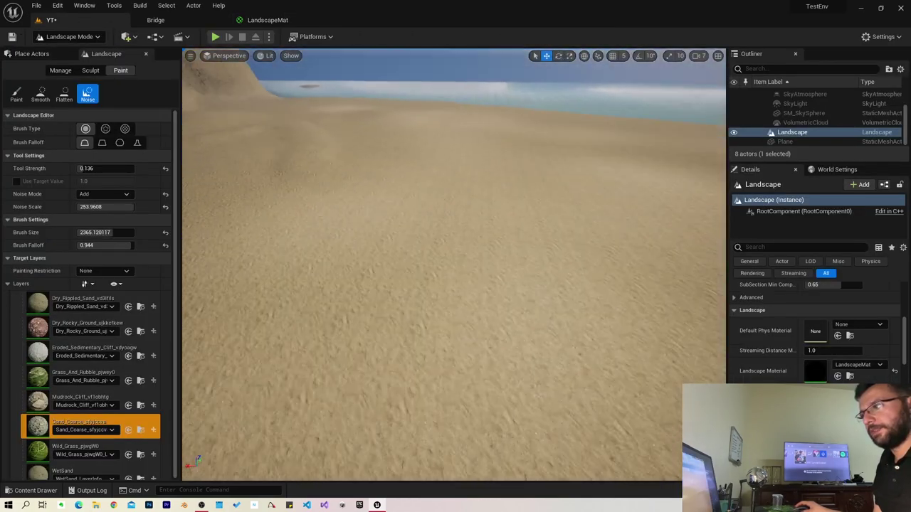
pyautogui.moveTo(474, 283); pyautogui.dragTo(474, 282, button='right')
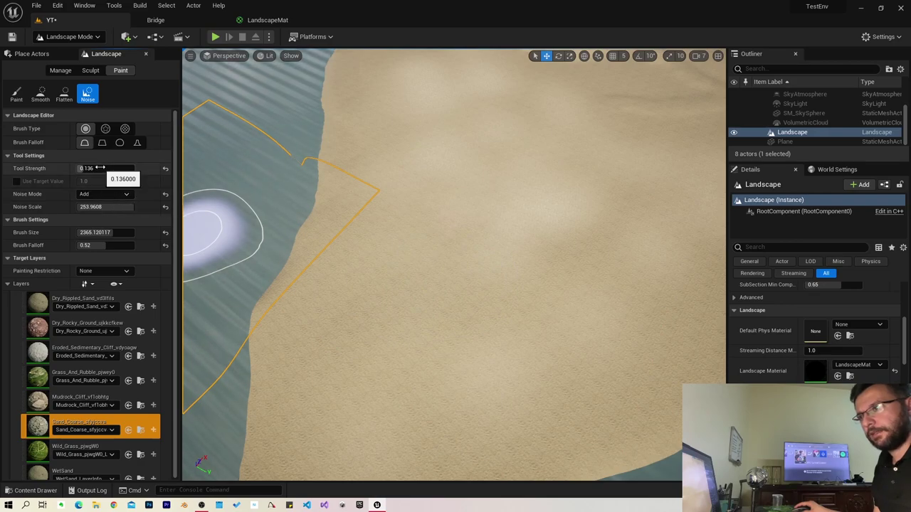
# Step: Switch to the Alpha brush type and select the Dry_Rippled_Sand layer
pyautogui.click(105, 128)
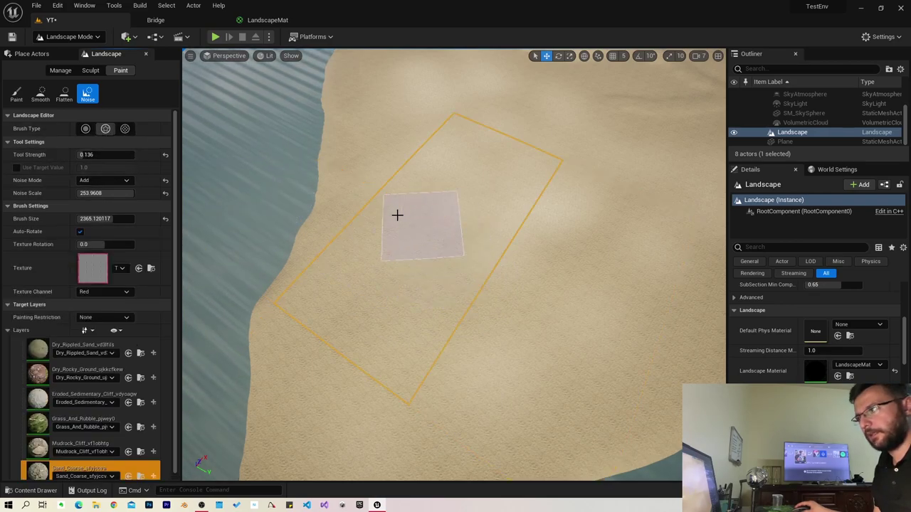
pyautogui.moveTo(439, 306); pyautogui.dragTo(339, 349, button='right')
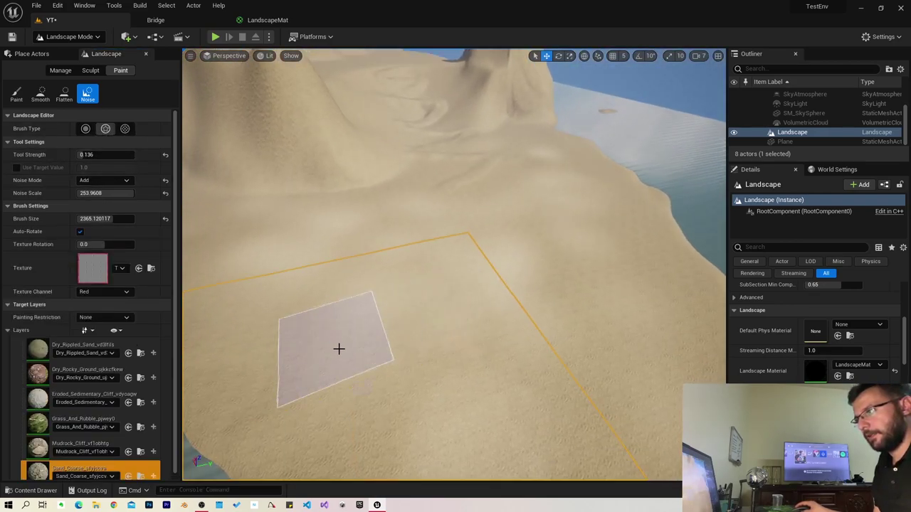
pyautogui.moveTo(392, 324); pyautogui.dragTo(559, 349, button='right')
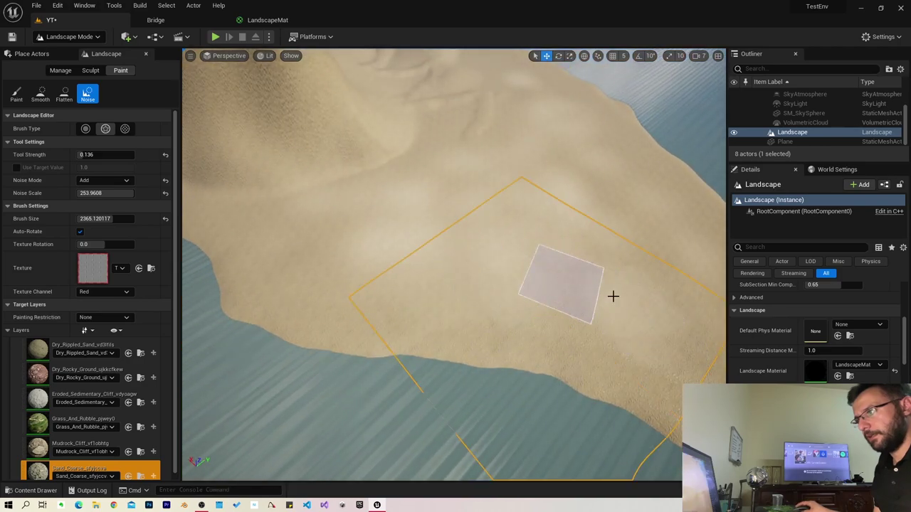
pyautogui.moveTo(537, 190); pyautogui.dragTo(537, 235, button='right')
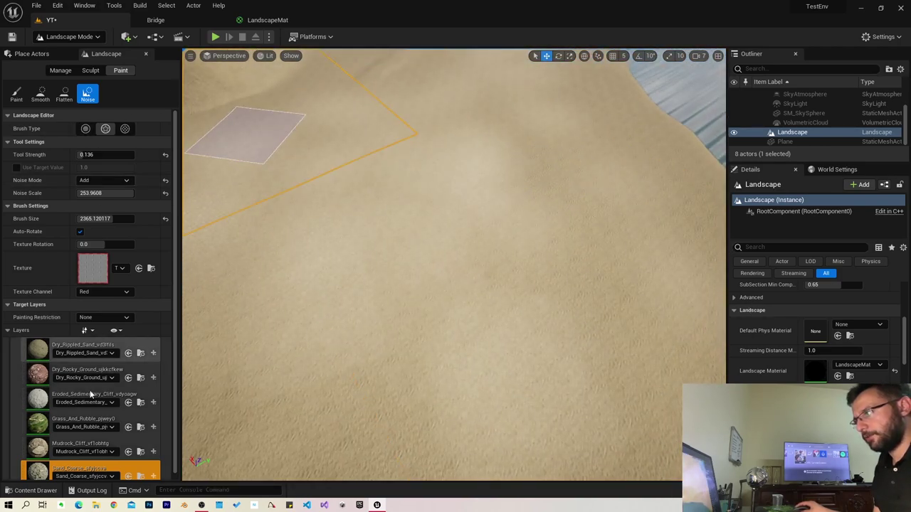
pyautogui.click(57, 357)
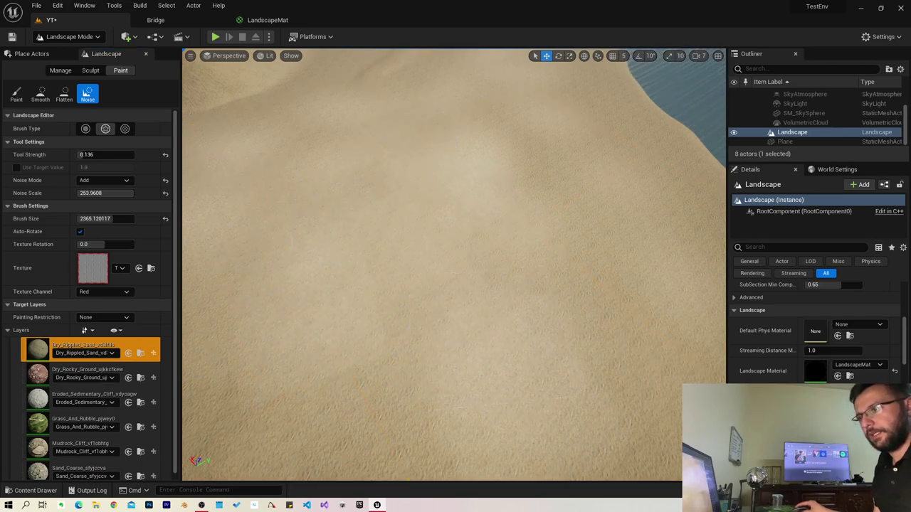
pyautogui.moveTo(371, 294); pyautogui.dragTo(371, 294, button='right')
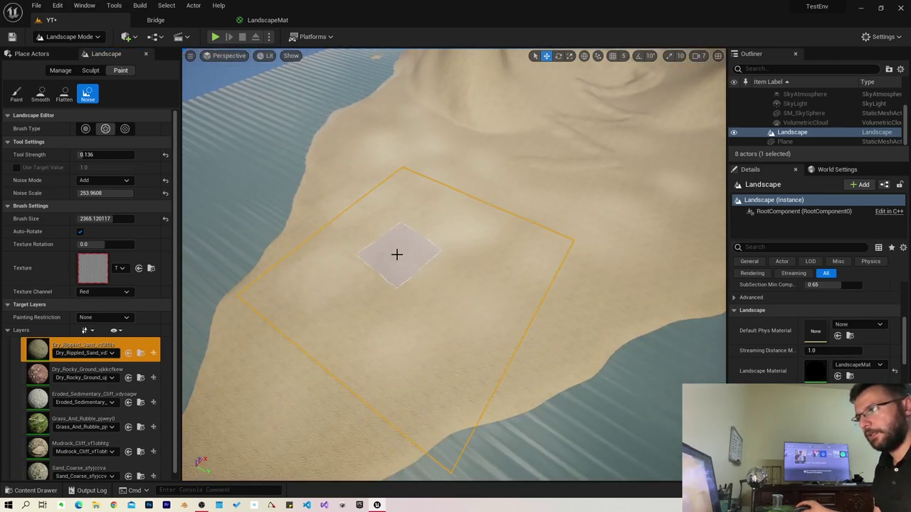
pyautogui.moveTo(396, 254); pyautogui.dragTo(487, 319, button='right')
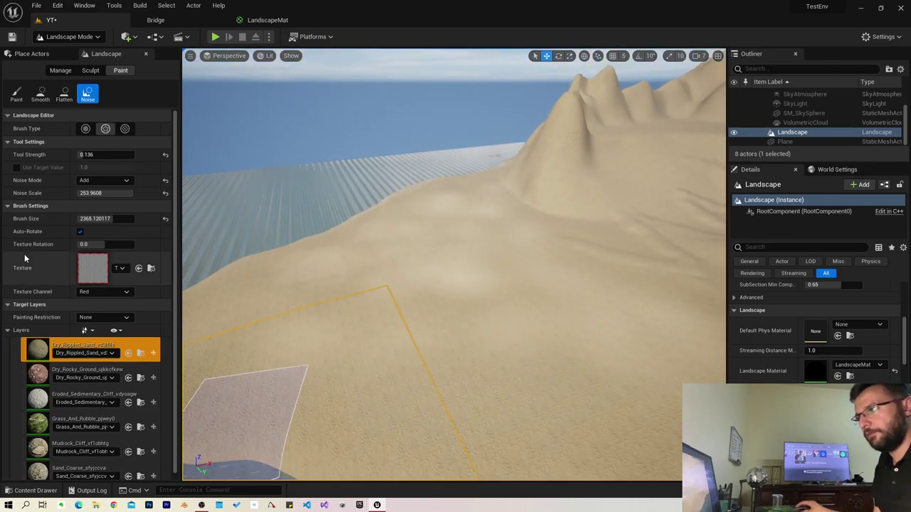
pyautogui.scroll(-3, 84, 456)
pyautogui.scroll(-1, 78, 447)
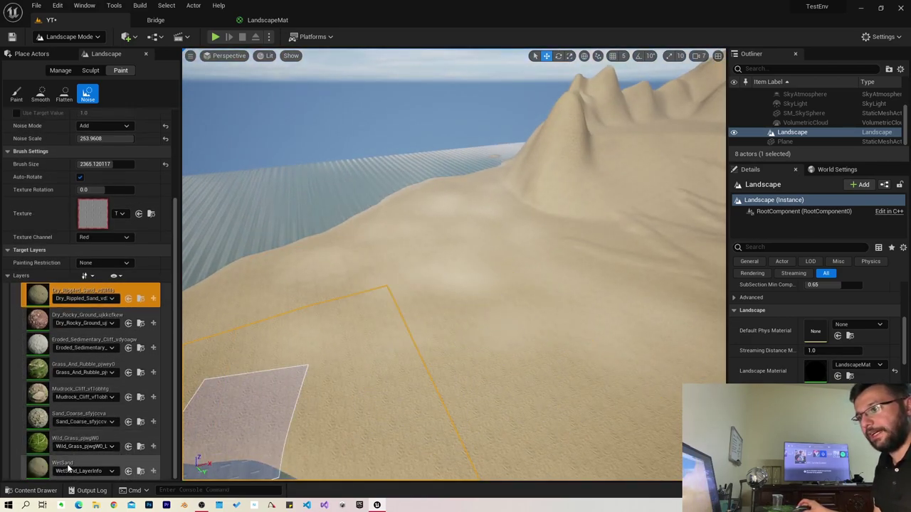
# Step: Select Sand_Coarse, then make Wild_Grass the target paint layer
pyautogui.click(65, 420)
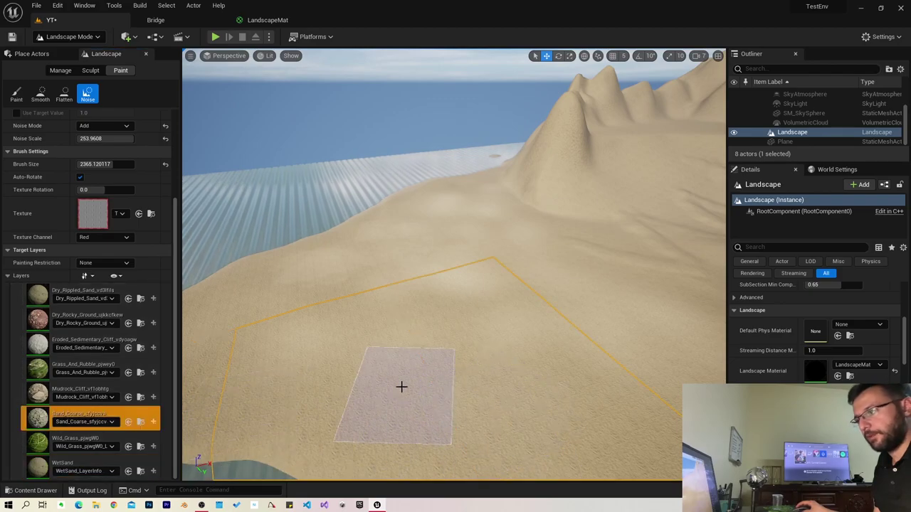
pyautogui.moveTo(679, 475); pyautogui.dragTo(541, 399, button='right')
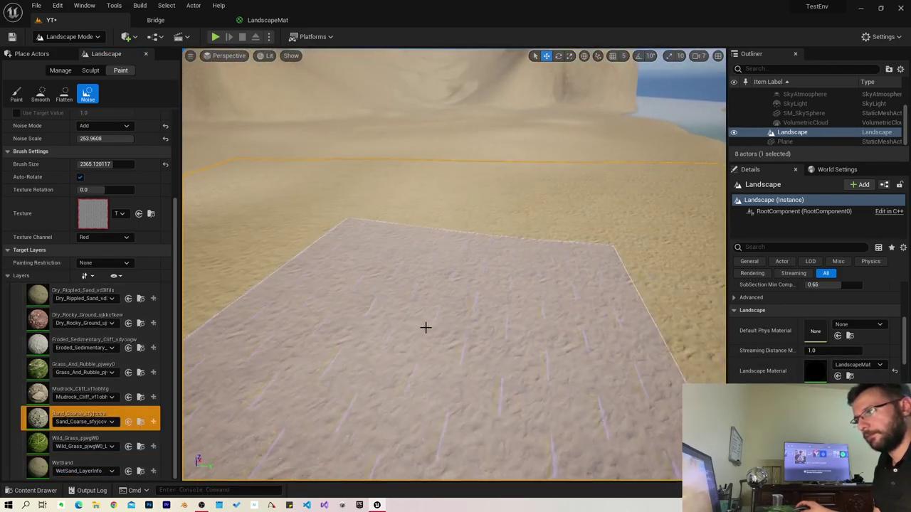
pyautogui.moveTo(541, 398); pyautogui.dragTo(318, 148, button='right')
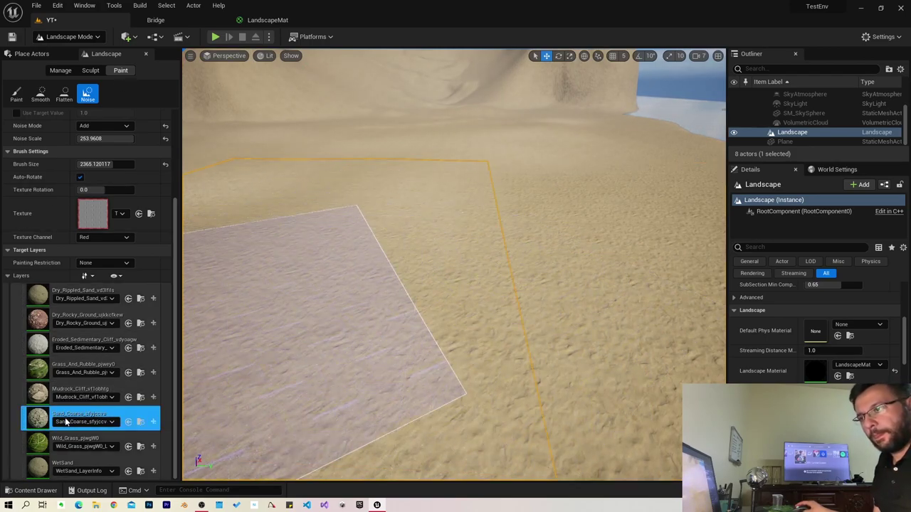
pyautogui.click(97, 422)
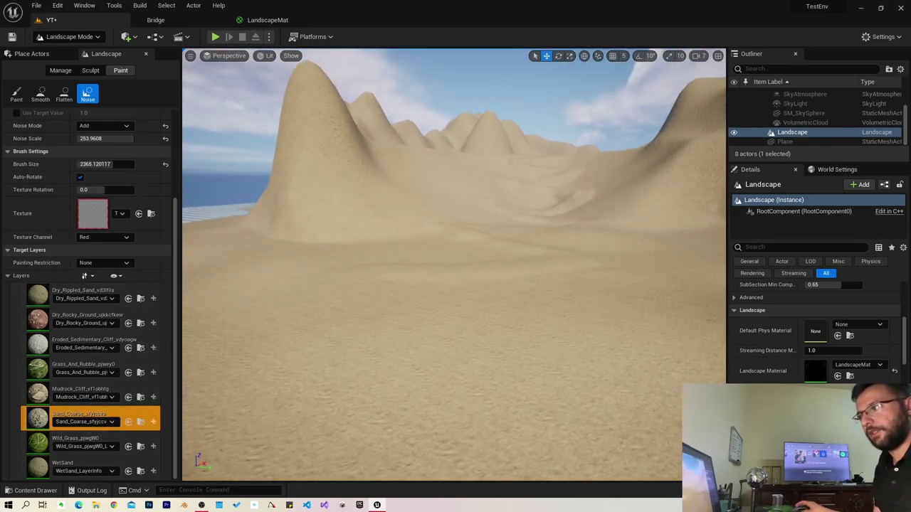
pyautogui.click(89, 445)
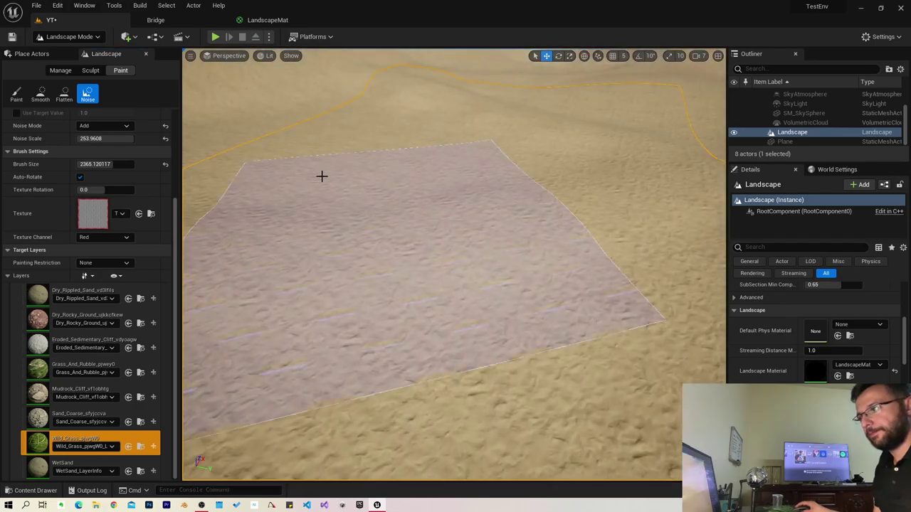
# Step: Paint Wild_Grass over the lower sand patch, extending it left and up the slope
pyautogui.click(17, 93)
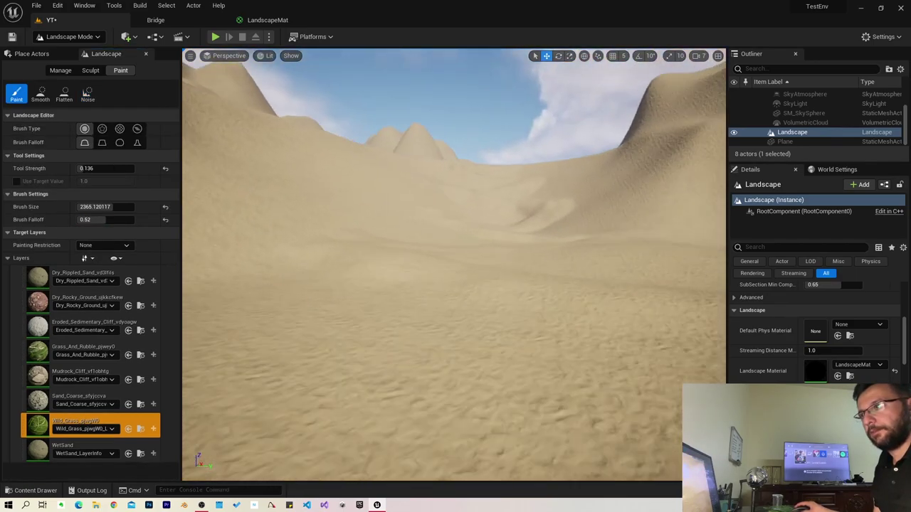
pyautogui.moveTo(457, 244); pyautogui.dragTo(394, 291)
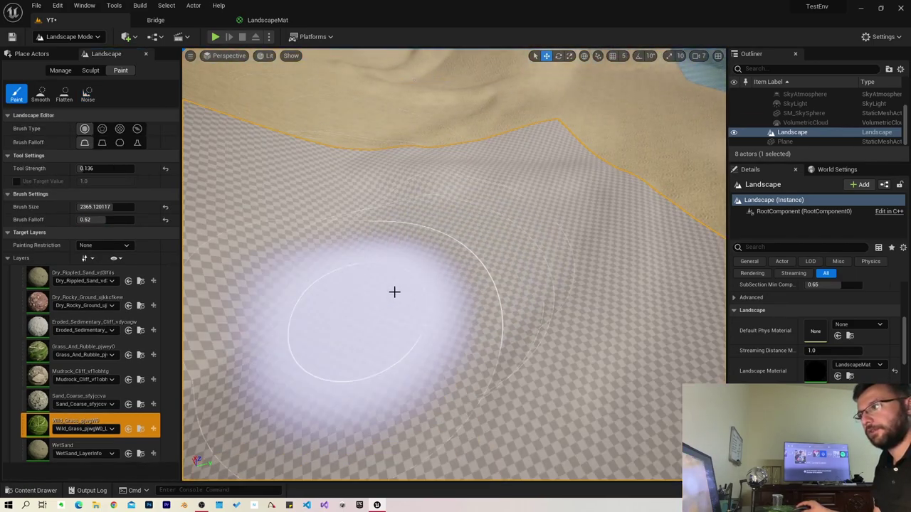
pyautogui.moveTo(254, 325); pyautogui.dragTo(187, 329)
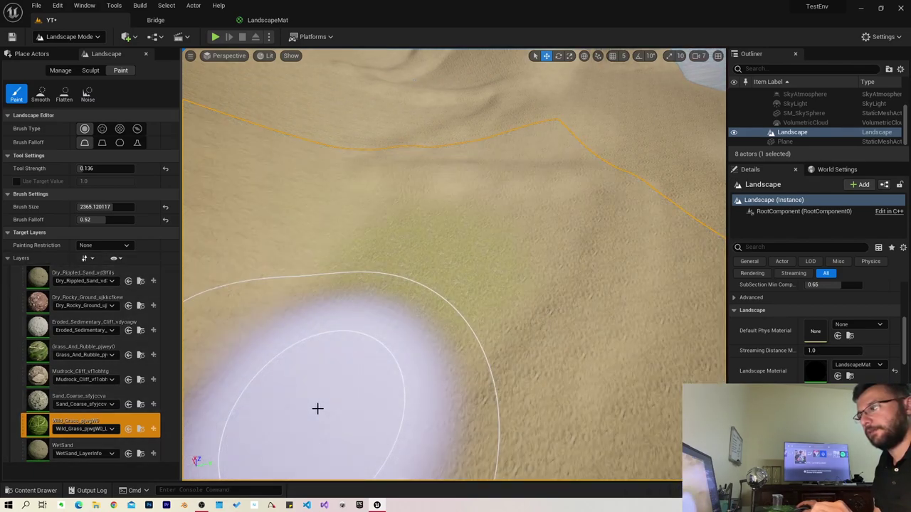
pyautogui.moveTo(427, 304); pyautogui.dragTo(410, 235)
pyautogui.scroll(5, 423, 407)
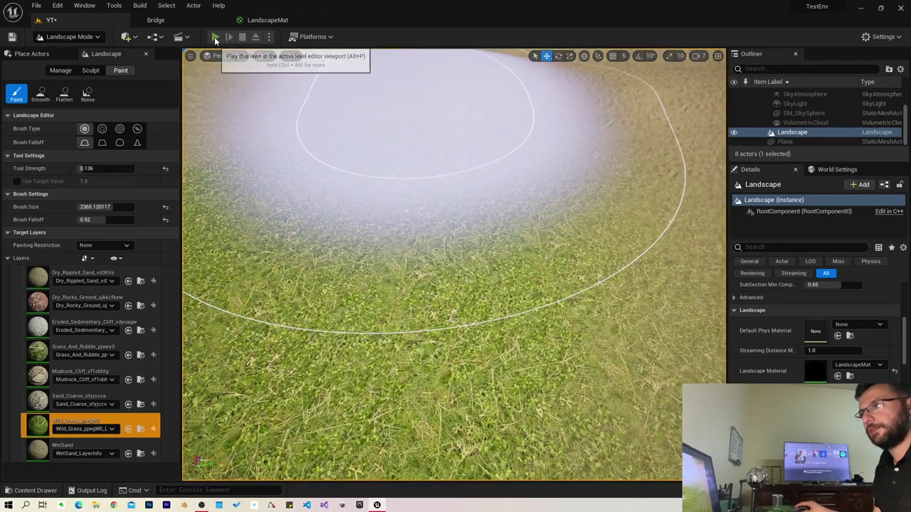
# Step: Play-test walking on the new grass, then select Grass_And_Rubble and turn toward the dunes
pyautogui.click(214, 37)
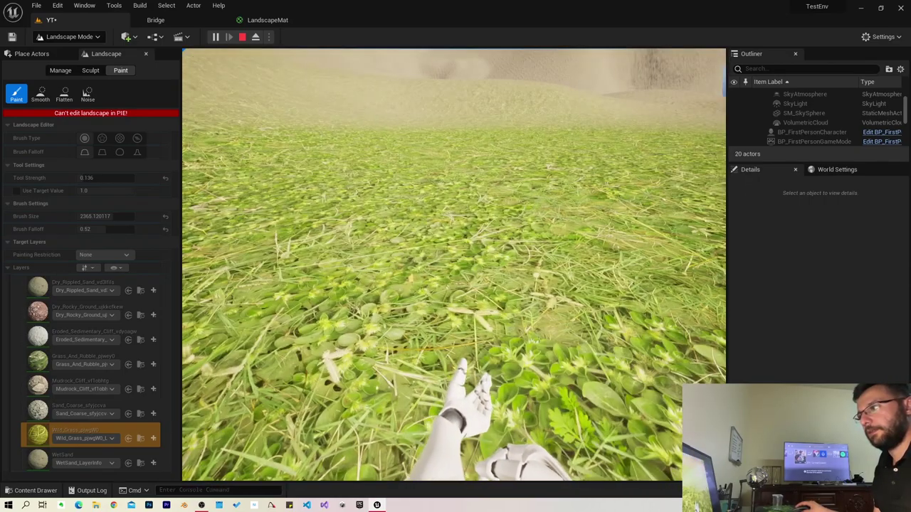
pyautogui.press('Escape')
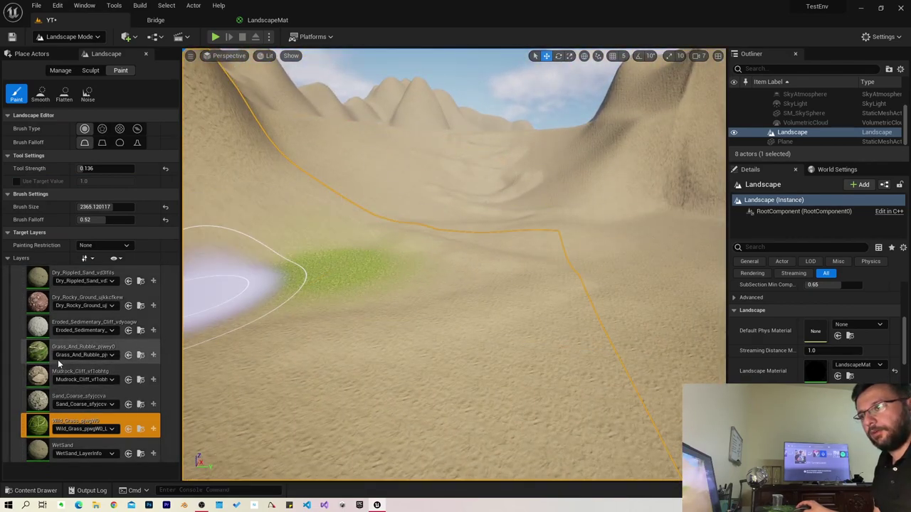
pyautogui.click(44, 358)
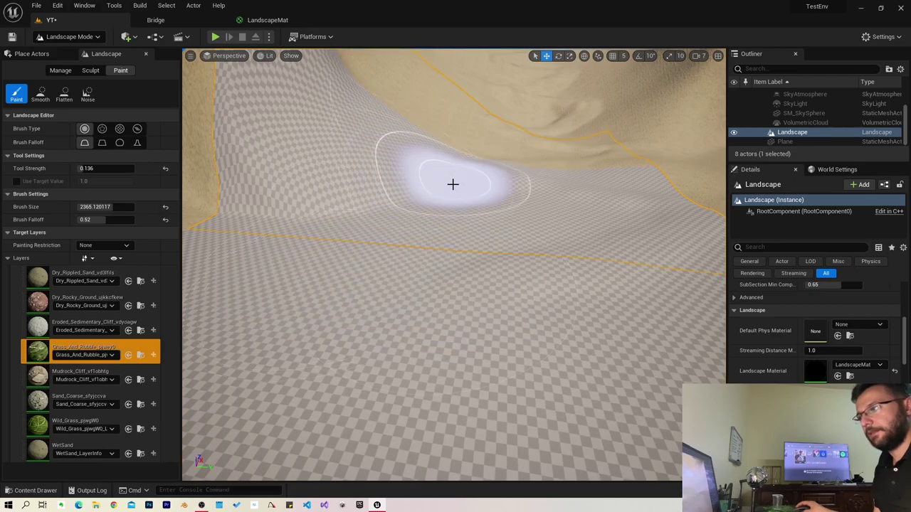
pyautogui.moveTo(452, 183)
pyautogui.mouseDown(button='right')
pyautogui.moveTo(399, 235)
pyautogui.moveTo(301, 112)
pyautogui.mouseUp(button='right')
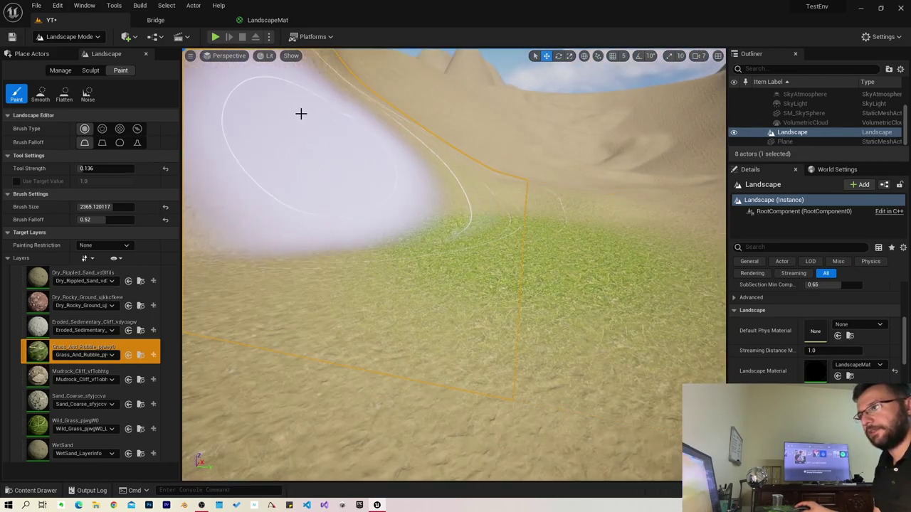
# Step: Paint a round Grass_And_Rubble patch onto the sand below the wild grass
pyautogui.moveTo(562, 341); pyautogui.dragTo(561, 341, button='right')
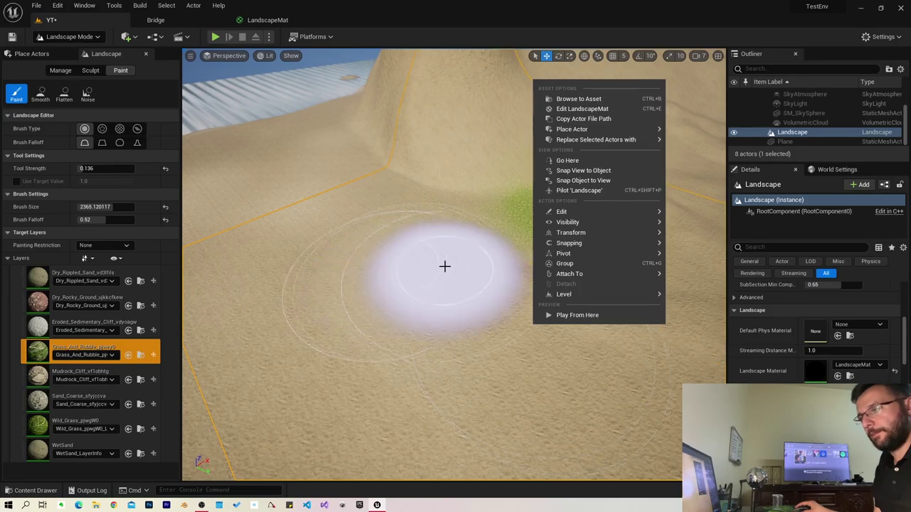
pyautogui.click(443, 264)
pyautogui.moveTo(380, 271)
pyautogui.mouseDown()
pyautogui.moveTo(390, 266)
pyautogui.moveTo(295, 37)
pyautogui.mouseUp()
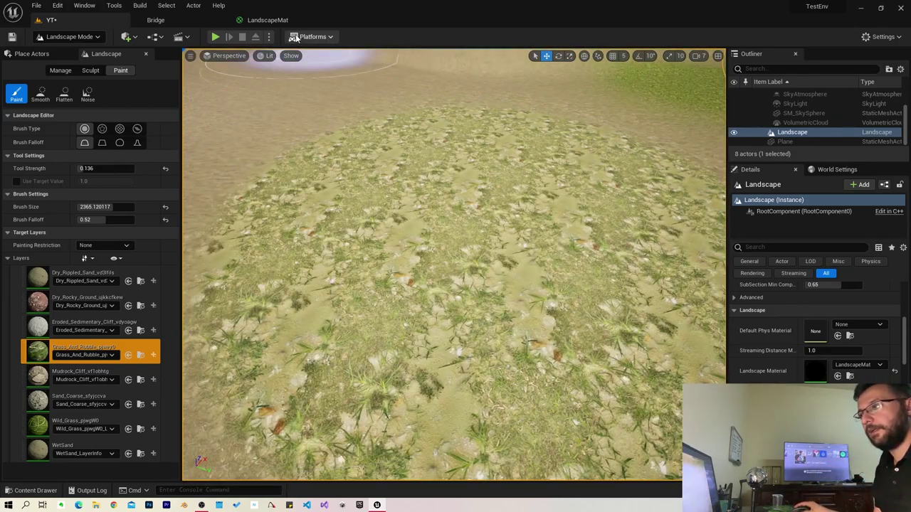
# Step: Play-test the level, walking forward across the grass toward the hill and sea
pyautogui.hotkey('alt', 'p')
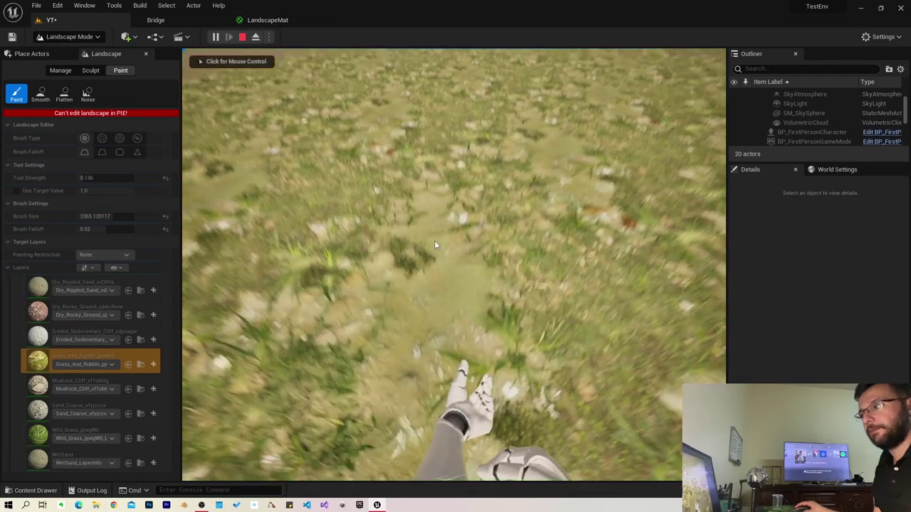
pyautogui.press('w')
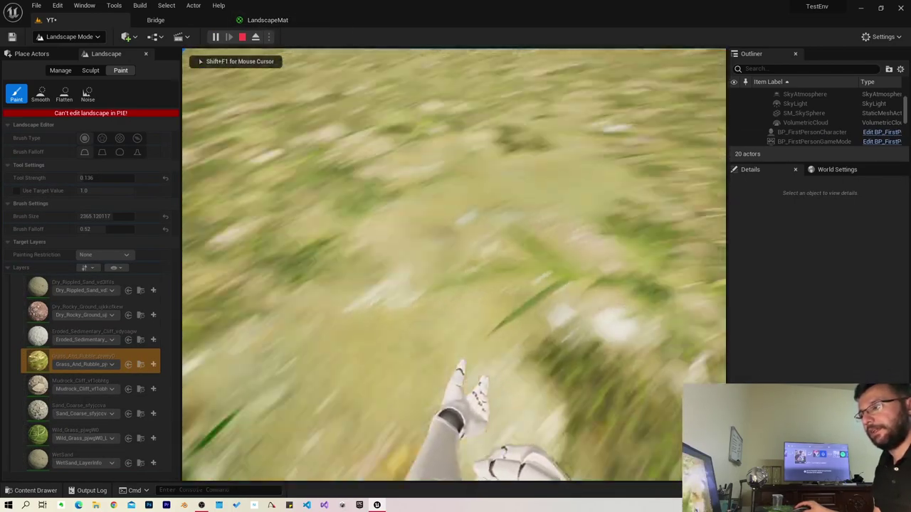
pyautogui.press('w')
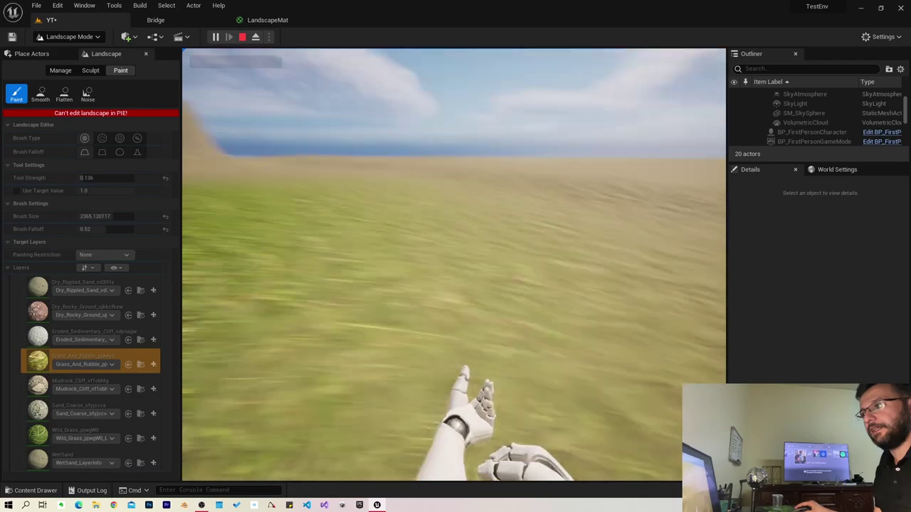
pyautogui.press('w')
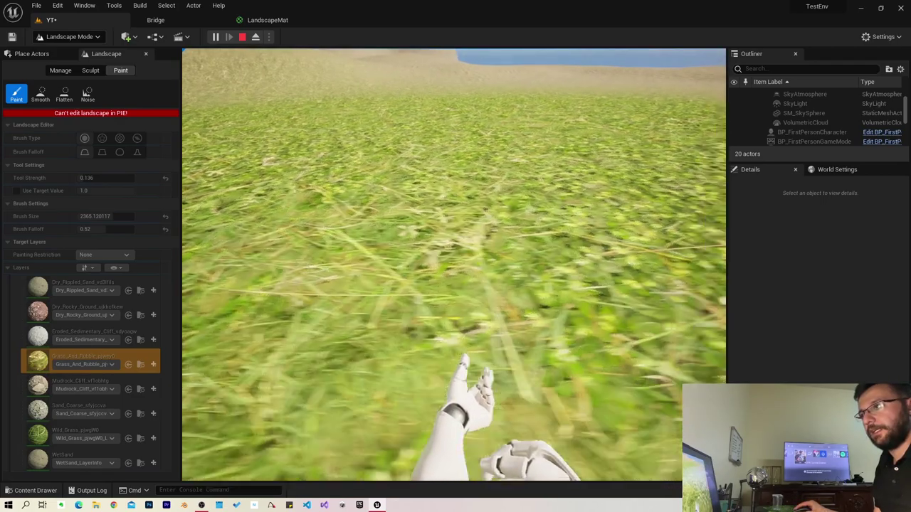
pyautogui.press('Escape')
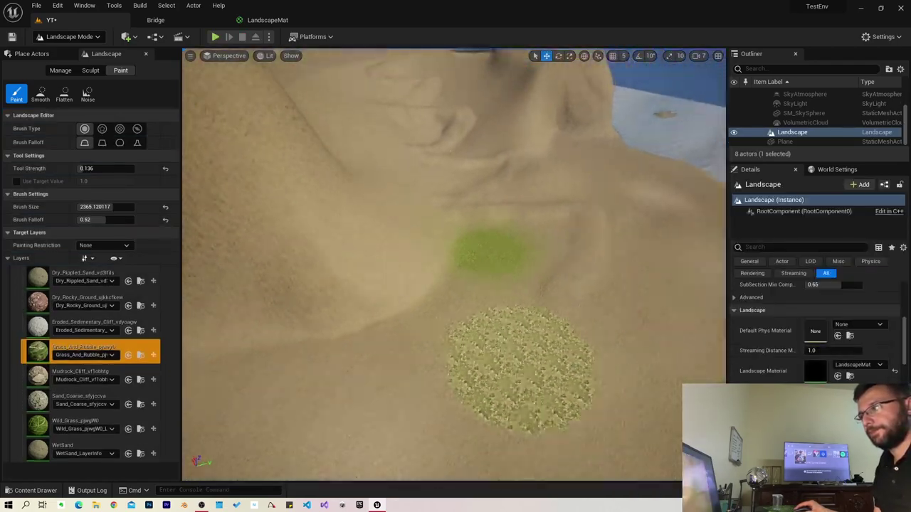
# Step: Brush Dry_Rippled_Sand over the Grass_And_Rubble patch so it is mostly covered
pyautogui.moveTo(321, 187); pyautogui.dragTo(311, 207, button='right')
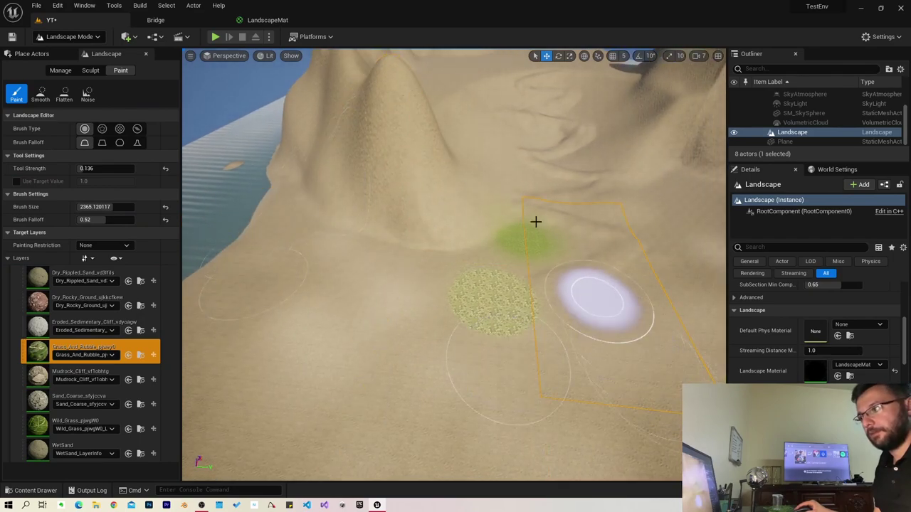
pyautogui.moveTo(536, 222); pyautogui.dragTo(584, 413, button='right')
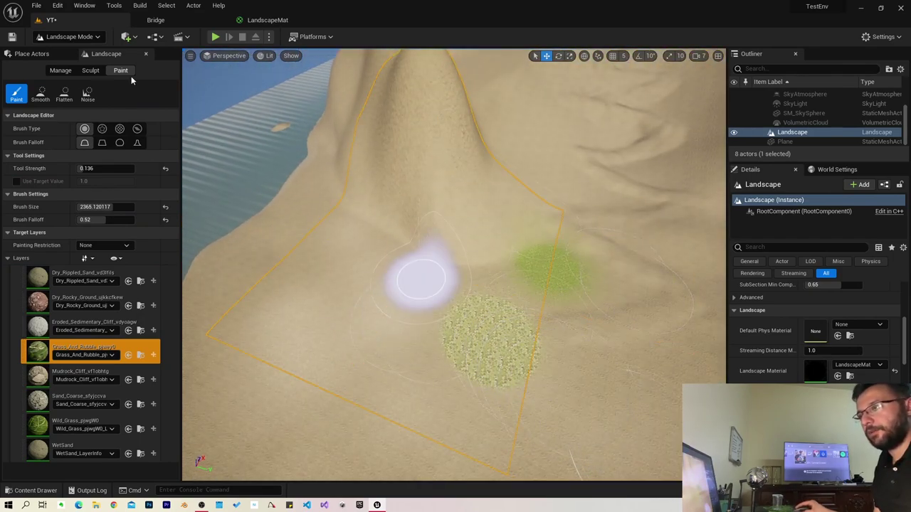
pyautogui.click(71, 277)
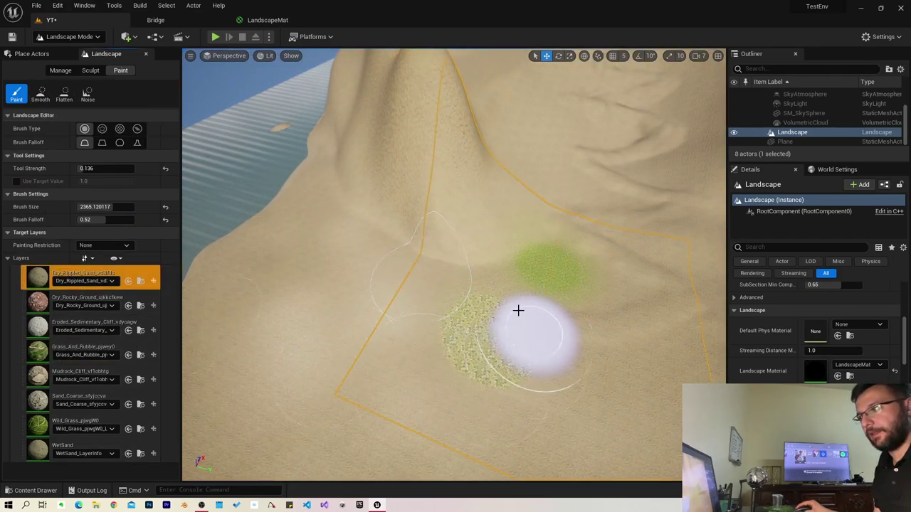
pyautogui.moveTo(524, 330); pyautogui.dragTo(466, 329)
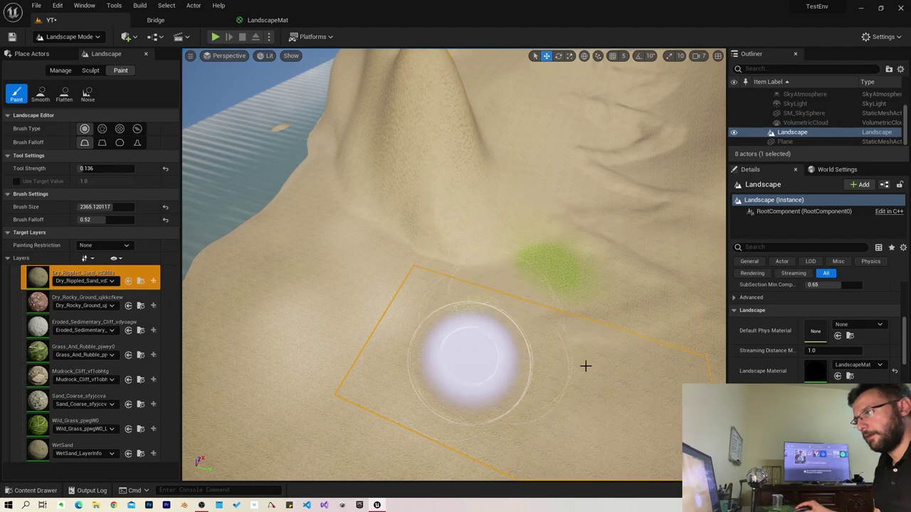
pyautogui.moveTo(565, 275); pyautogui.dragTo(399, 278, button='right')
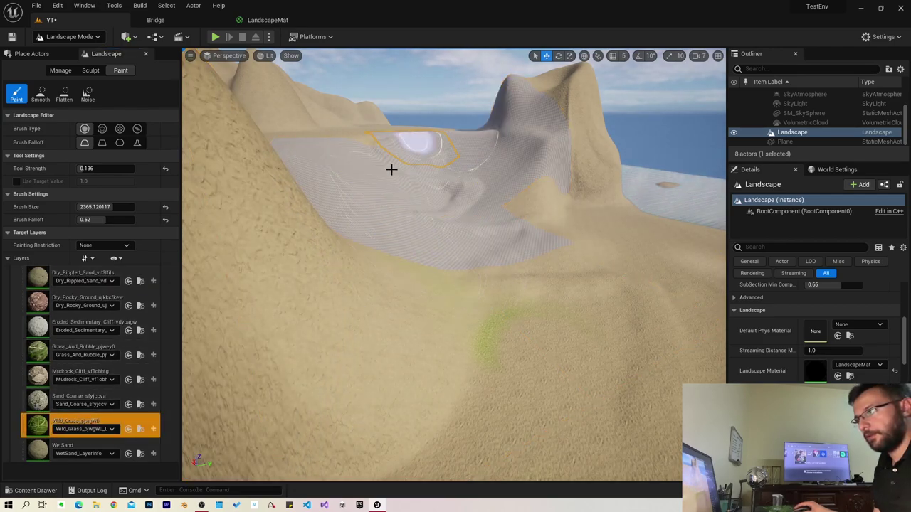
# Step: Swing the view onto the dune slope and paint Wild_Grass across it
pyautogui.moveTo(426, 91); pyautogui.dragTo(426, 164, button='right')
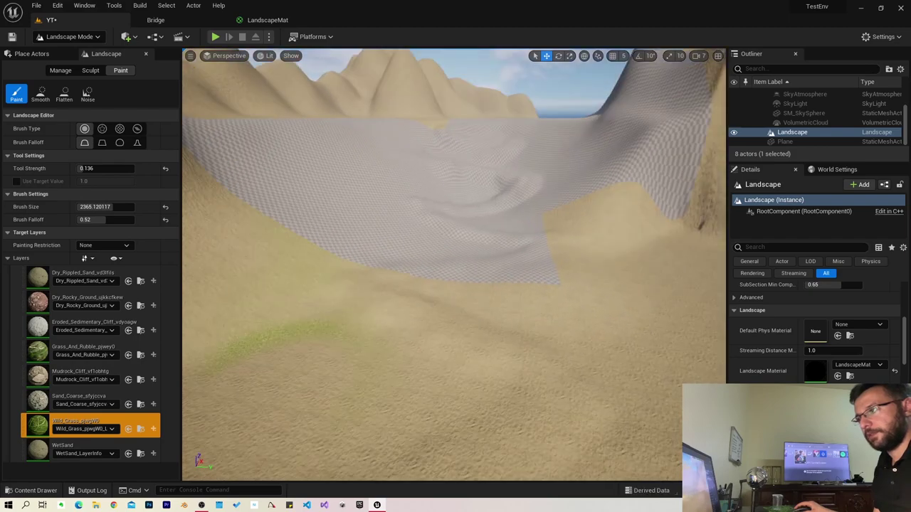
pyautogui.moveTo(456, 306); pyautogui.dragTo(456, 263, button='right')
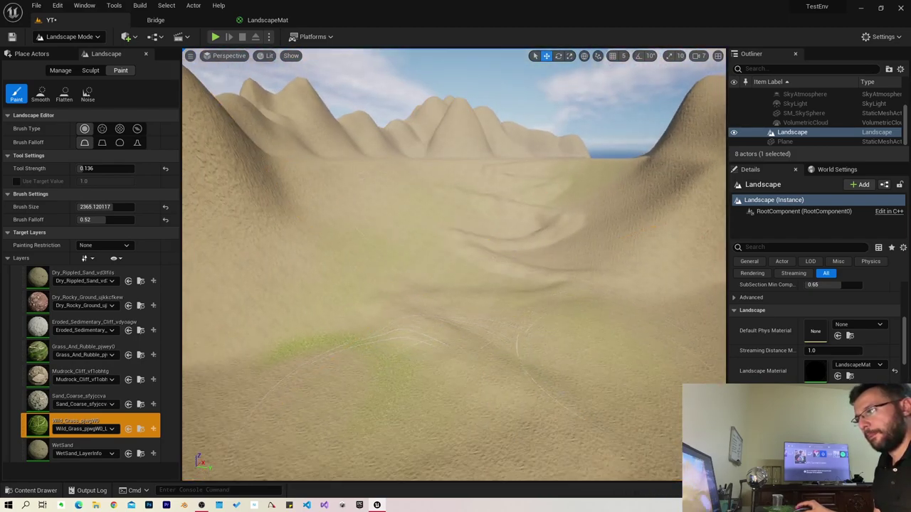
pyautogui.moveTo(574, 289); pyautogui.dragTo(575, 271, button='right')
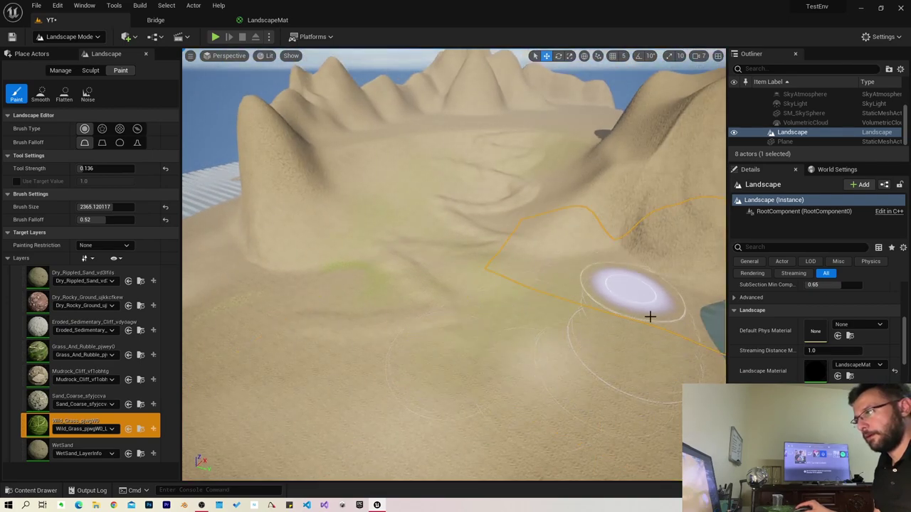
pyautogui.moveTo(295, 290); pyautogui.dragTo(306, 285, button='right')
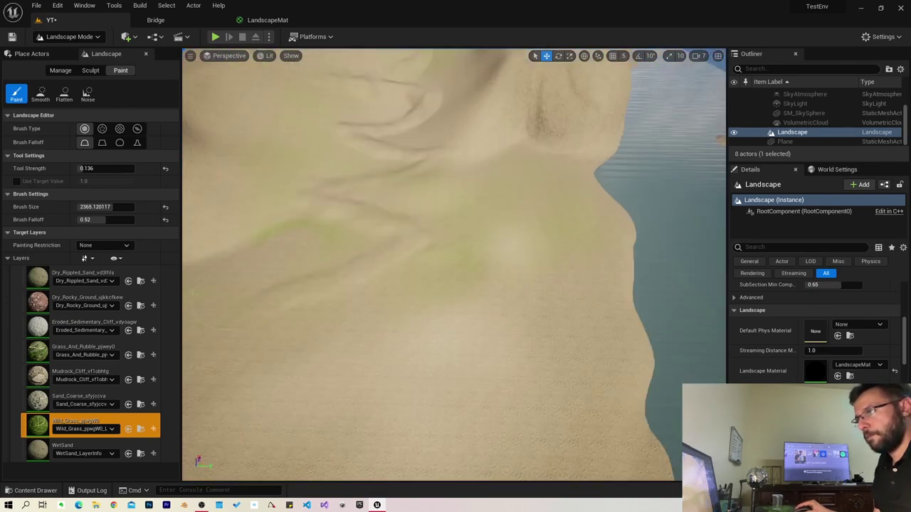
pyautogui.moveTo(463, 242); pyautogui.dragTo(470, 239, button='right')
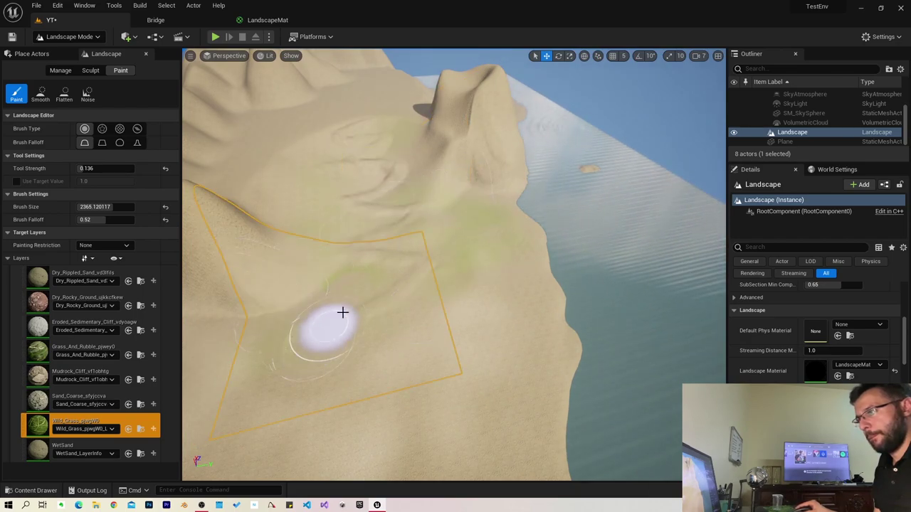
pyautogui.moveTo(266, 338); pyautogui.dragTo(371, 360, button='right')
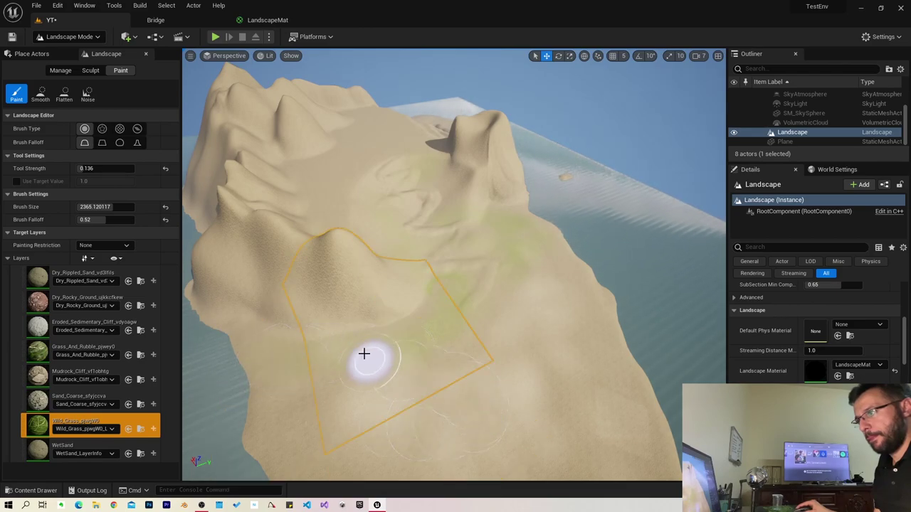
pyautogui.moveTo(467, 347); pyautogui.dragTo(455, 287)
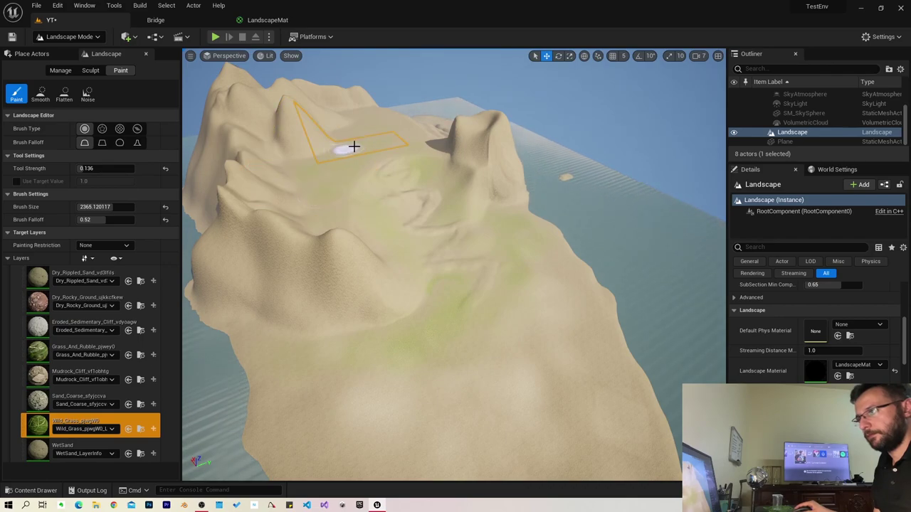
# Step: Check the Grass_And_Rubble layer's asset without changing it, then paint broad Wild_Grass patches
pyautogui.moveTo(422, 210); pyautogui.dragTo(370, 235, button='right')
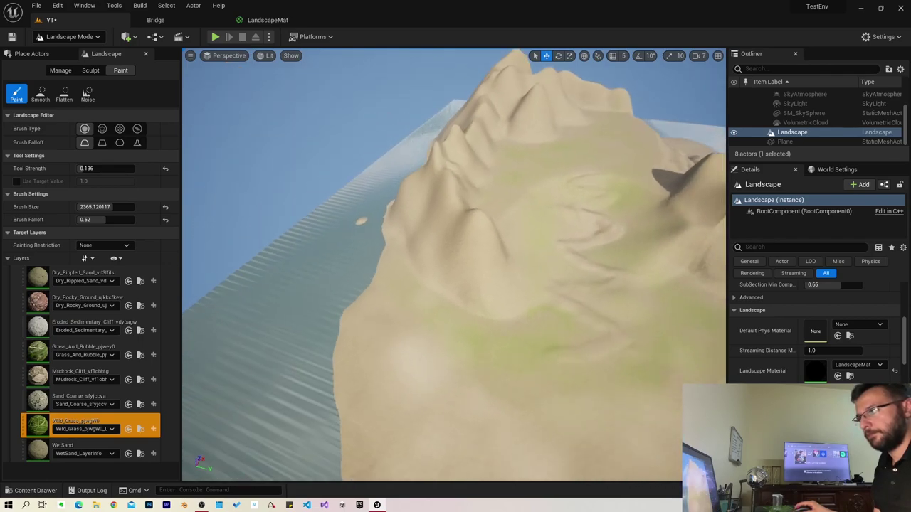
pyautogui.click(62, 355)
pyautogui.click(402, 188)
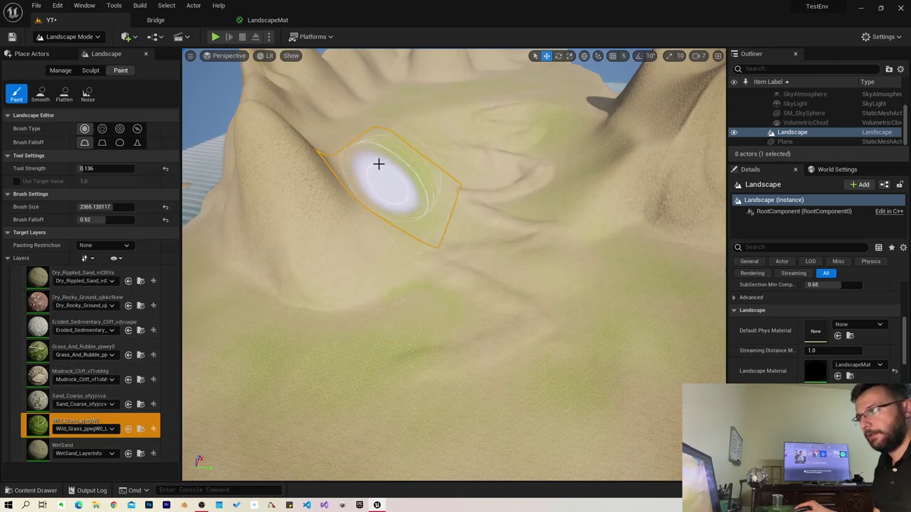
pyautogui.moveTo(414, 102)
pyautogui.mouseDown(button='right')
pyautogui.moveTo(420, 85)
pyautogui.moveTo(417, 187)
pyautogui.moveTo(419, 107)
pyautogui.mouseUp(button='right')
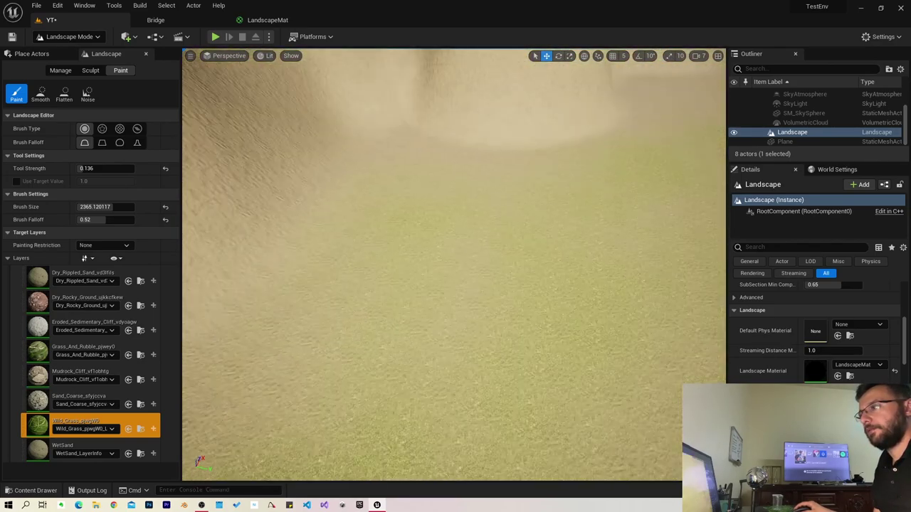
pyautogui.moveTo(419, 107); pyautogui.dragTo(504, 176, button='right')
pyautogui.moveTo(448, 270); pyautogui.dragTo(644, 276)
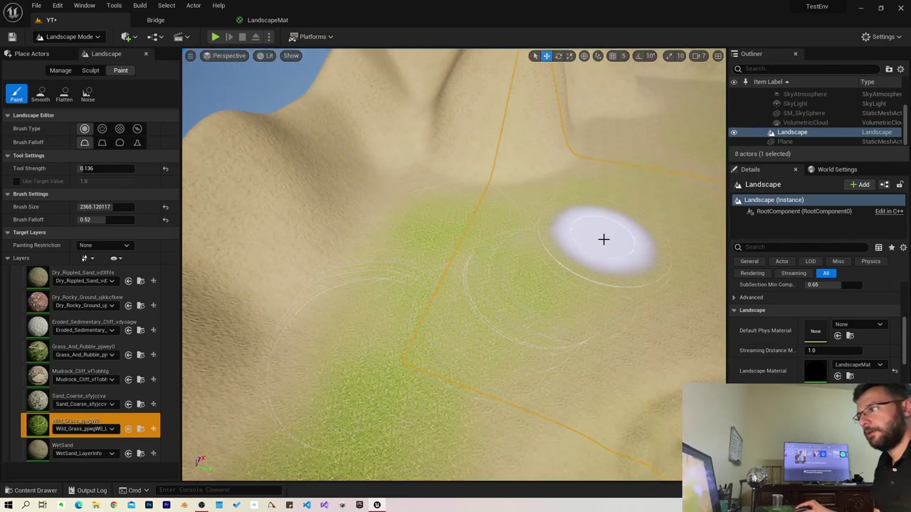
pyautogui.scroll(-5, 626, 283)
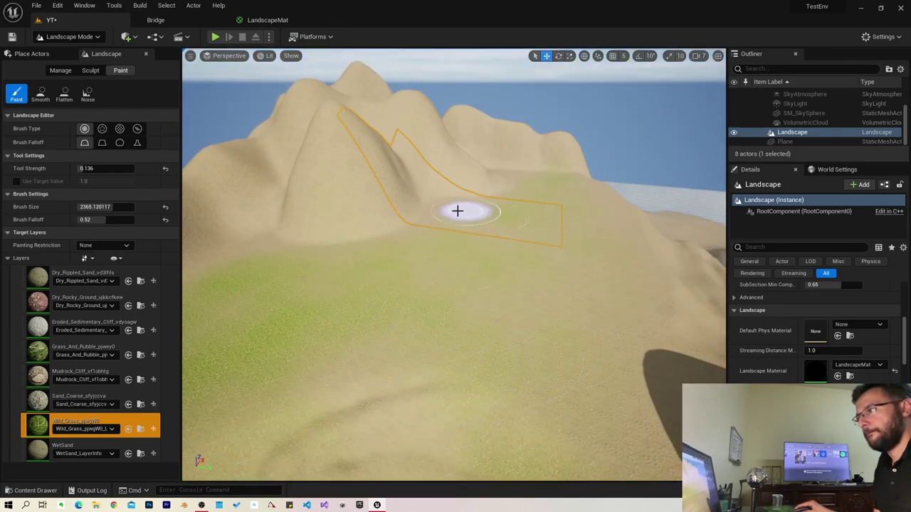
# Step: Paint Wild_Grass across another slope between the dunes from a closer angle
pyautogui.moveTo(504, 306); pyautogui.dragTo(511, 404, button='right')
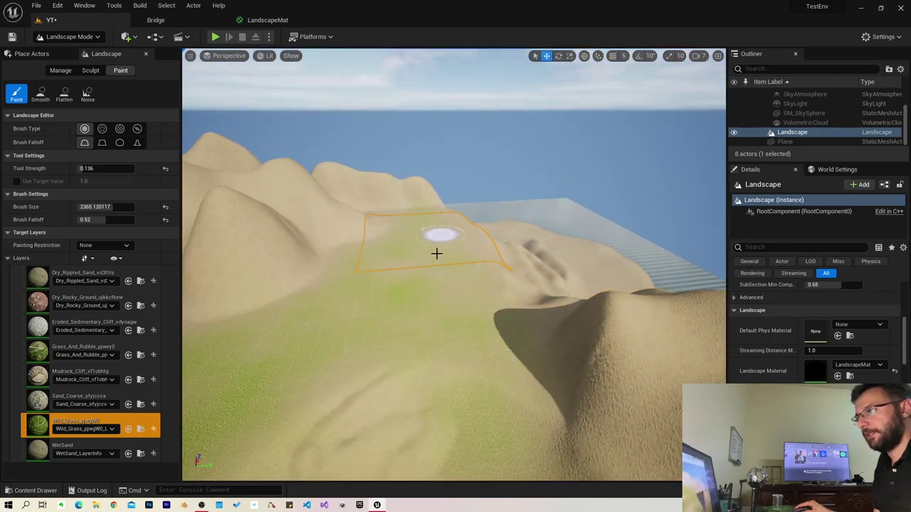
pyautogui.moveTo(370, 383); pyautogui.dragTo(450, 368, button='right')
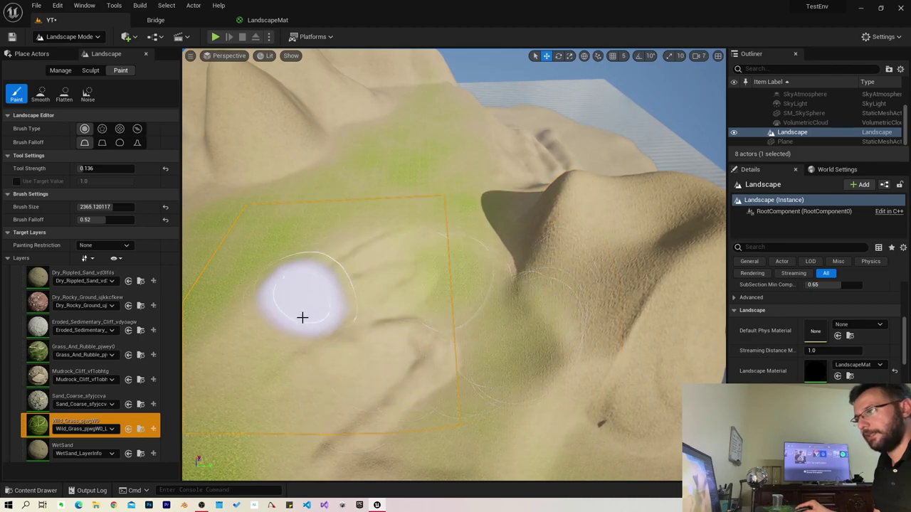
pyautogui.moveTo(309, 363); pyautogui.dragTo(313, 356, button='right')
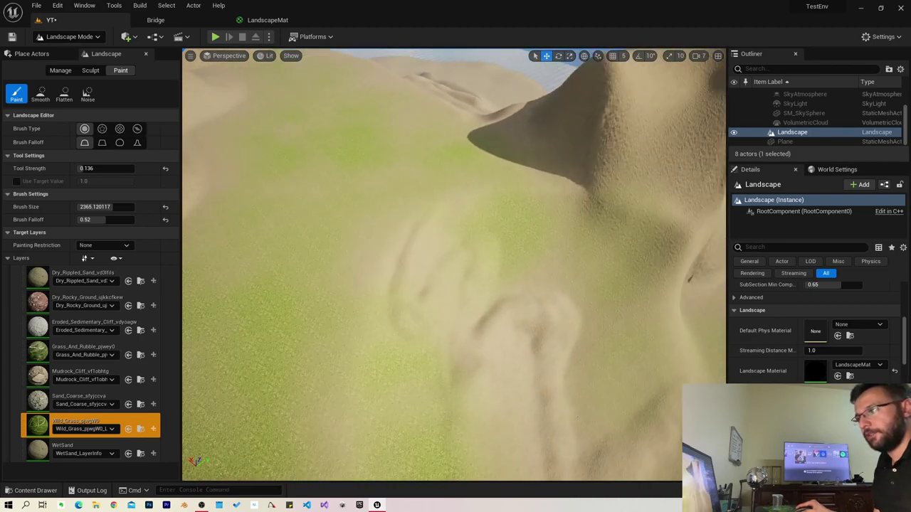
pyautogui.moveTo(309, 294); pyautogui.dragTo(308, 294, button='right')
pyautogui.moveTo(333, 205); pyautogui.dragTo(294, 150)
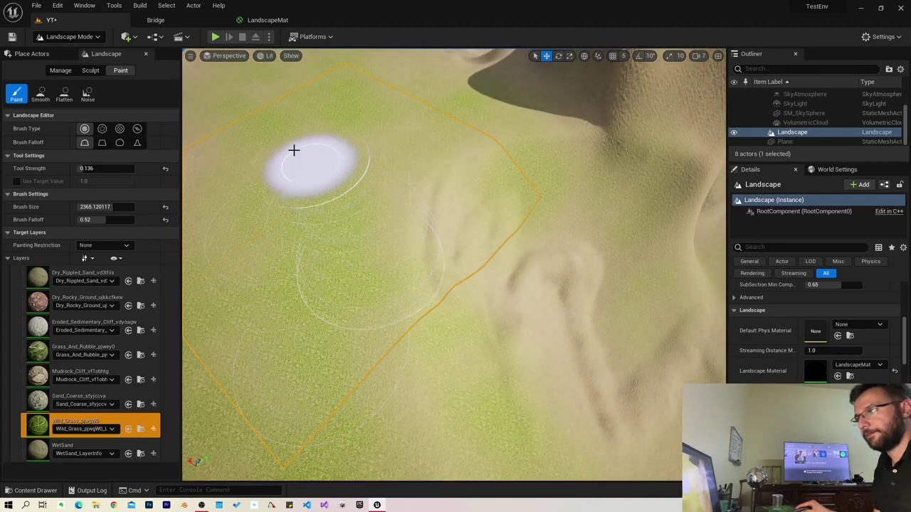
pyautogui.moveTo(255, 258)
pyautogui.mouseDown(button='right')
pyautogui.moveTo(384, 296)
pyautogui.moveTo(407, 257)
pyautogui.mouseUp(button='right')
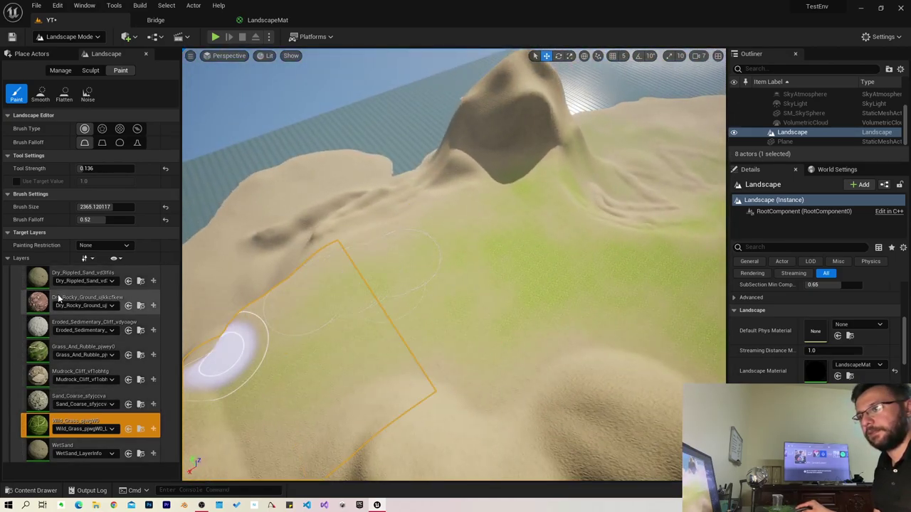
# Step: Select the Grass_And_Rubble layer and lay a strip down the green valley floor
pyautogui.rightClick(57, 283)
pyautogui.click(48, 308)
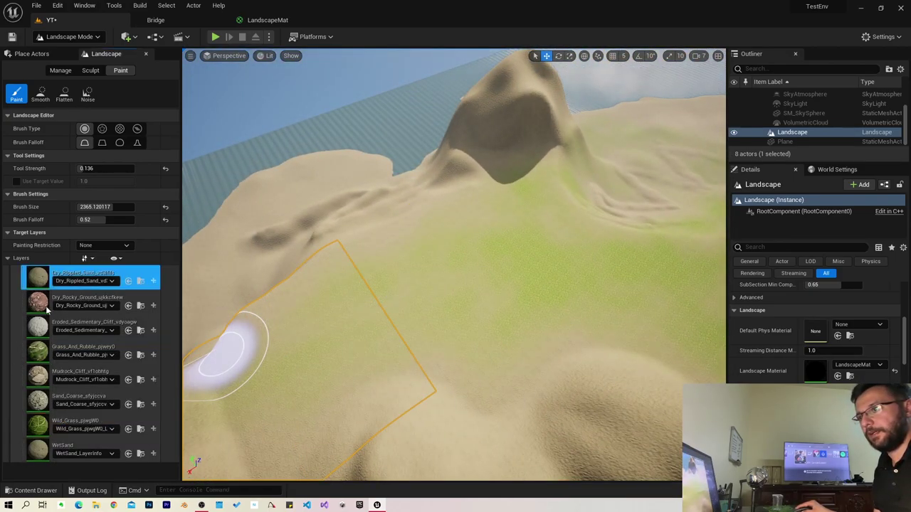
pyautogui.click(40, 355)
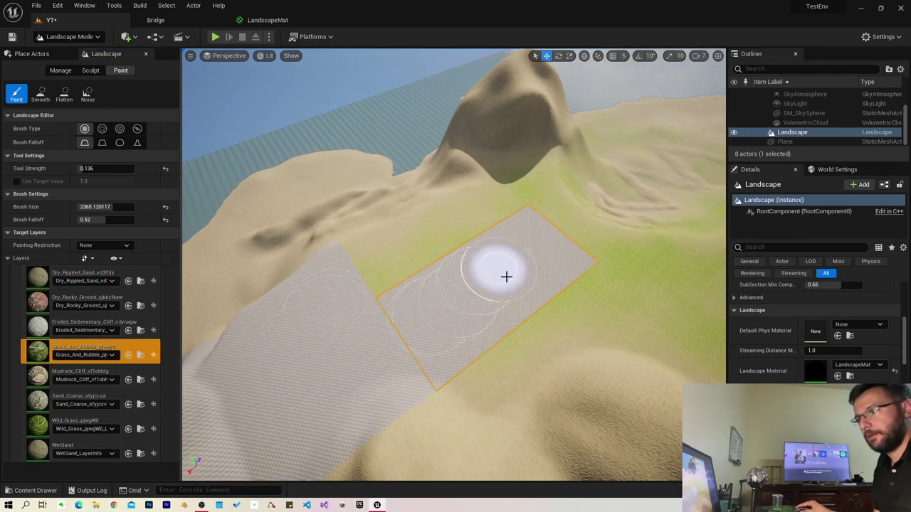
pyautogui.moveTo(492, 399)
pyautogui.mouseDown(button='right')
pyautogui.moveTo(456, 384)
pyautogui.moveTo(455, 356)
pyautogui.mouseUp(button='right')
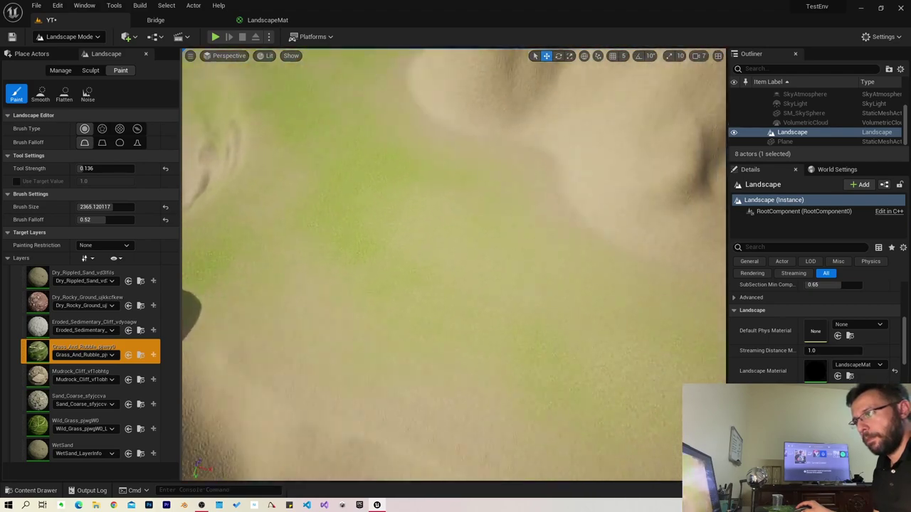
pyautogui.moveTo(456, 356); pyautogui.dragTo(299, 399, button='right')
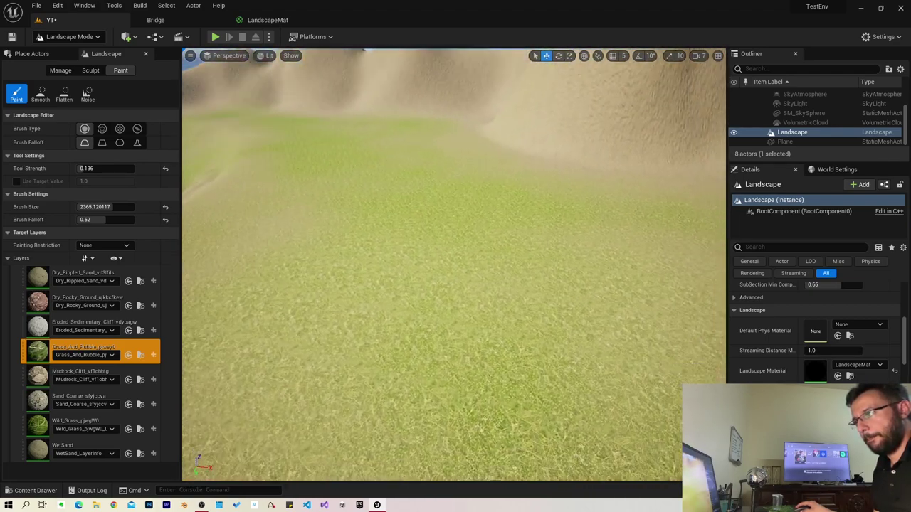
# Step: Switch back to the Wild_Grass layer and pull back over the sand hills and ocean
pyautogui.rightClick(52, 432)
pyautogui.click(52, 431)
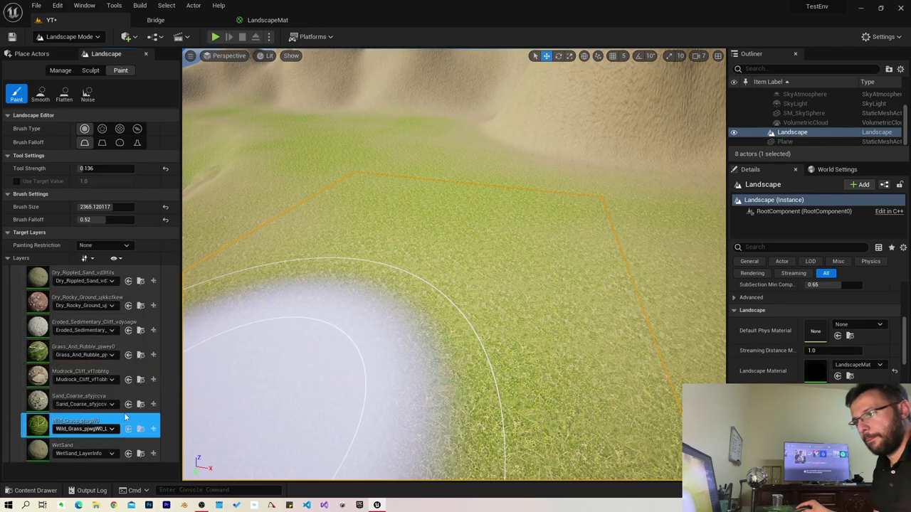
pyautogui.moveTo(392, 411); pyautogui.dragTo(268, 233, button='right')
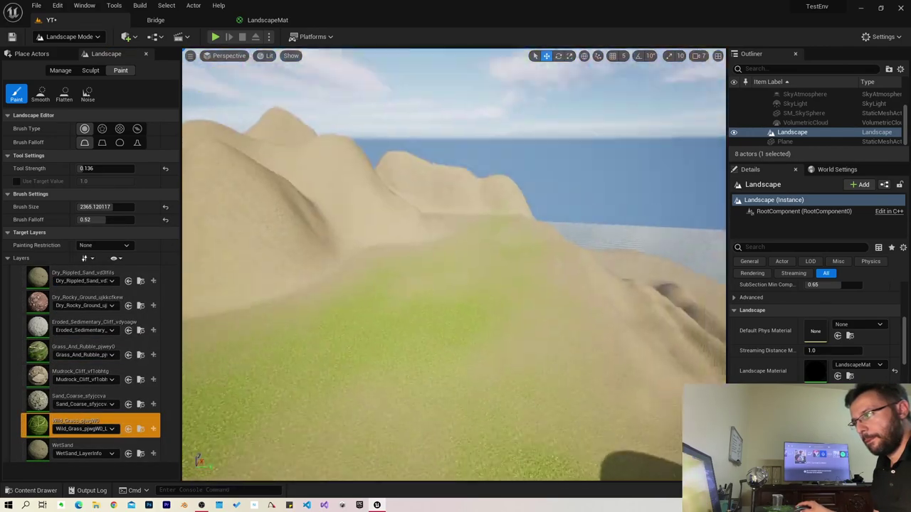
pyautogui.click(216, 37)
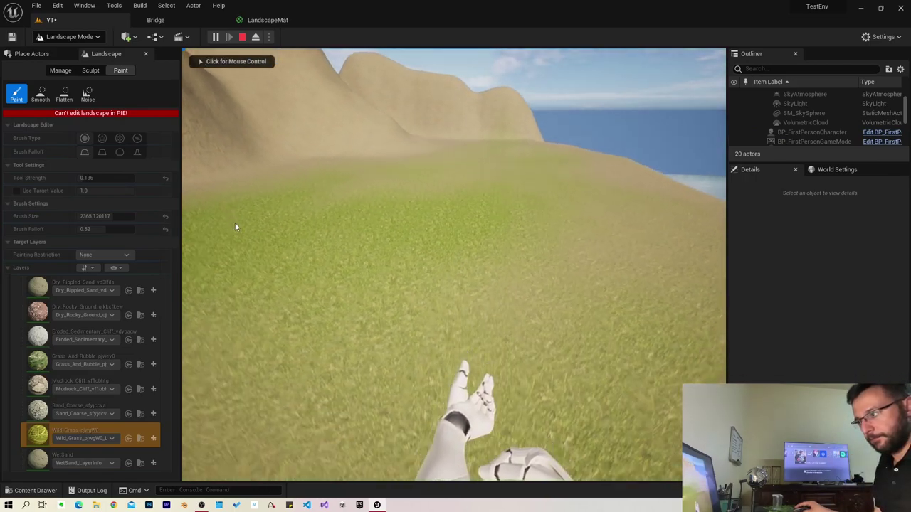
pyautogui.click(434, 335)
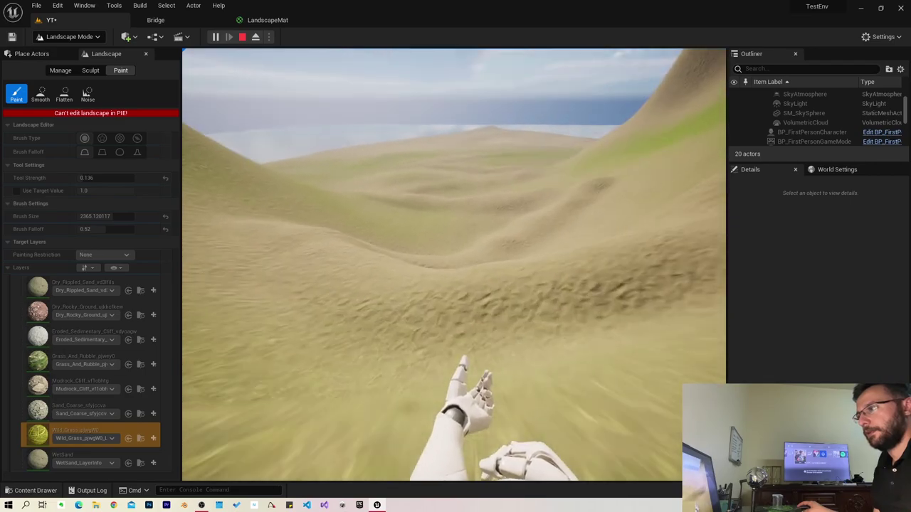
pyautogui.press('Escape')
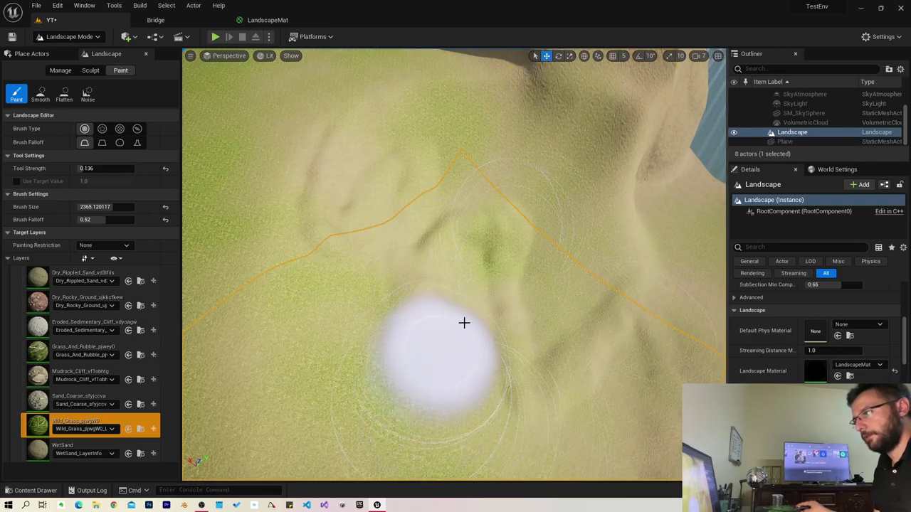
# Step: Orbit around the mountain and sand ridge, spreading Wild_Grass over the valley and lower hillsides
pyautogui.moveTo(583, 359); pyautogui.dragTo(663, 388, button='right')
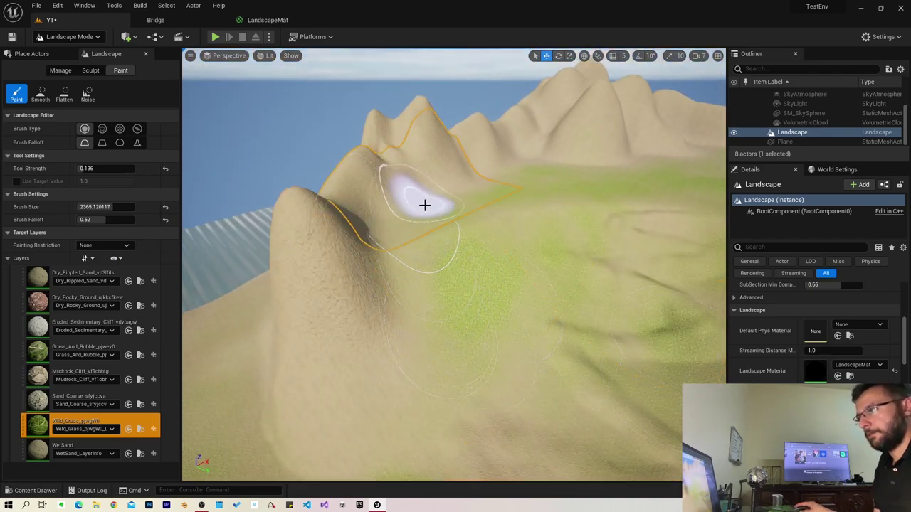
pyautogui.moveTo(399, 306)
pyautogui.mouseDown(button='right')
pyautogui.moveTo(441, 285)
pyautogui.moveTo(414, 296)
pyautogui.mouseUp(button='right')
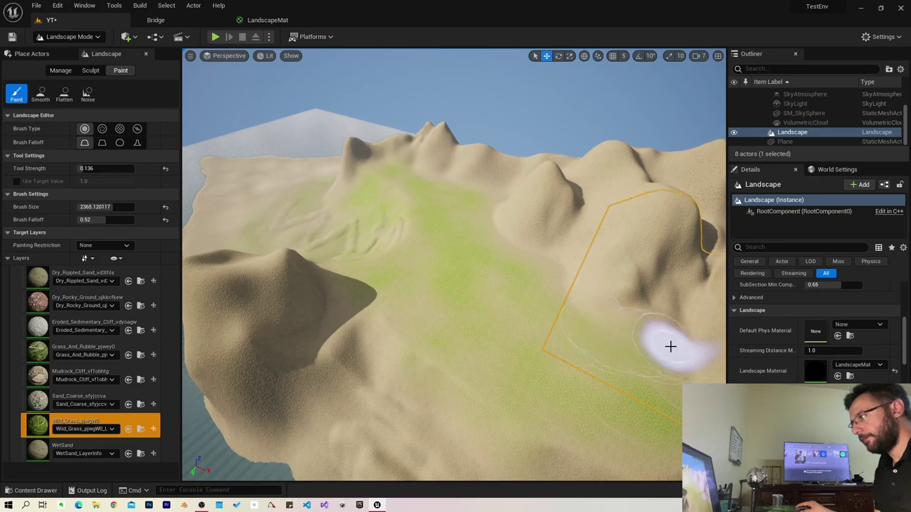
pyautogui.moveTo(612, 370); pyautogui.dragTo(638, 376, button='right')
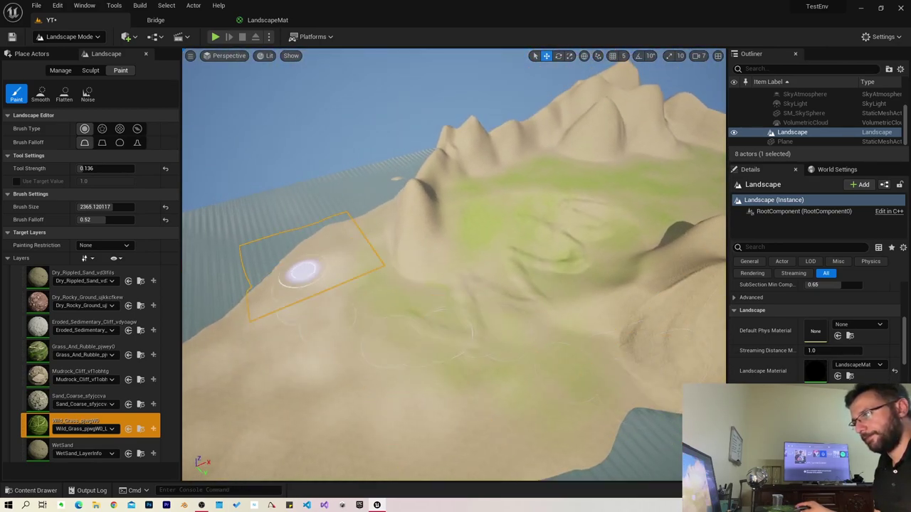
pyautogui.moveTo(303, 272); pyautogui.dragTo(334, 281, button='right')
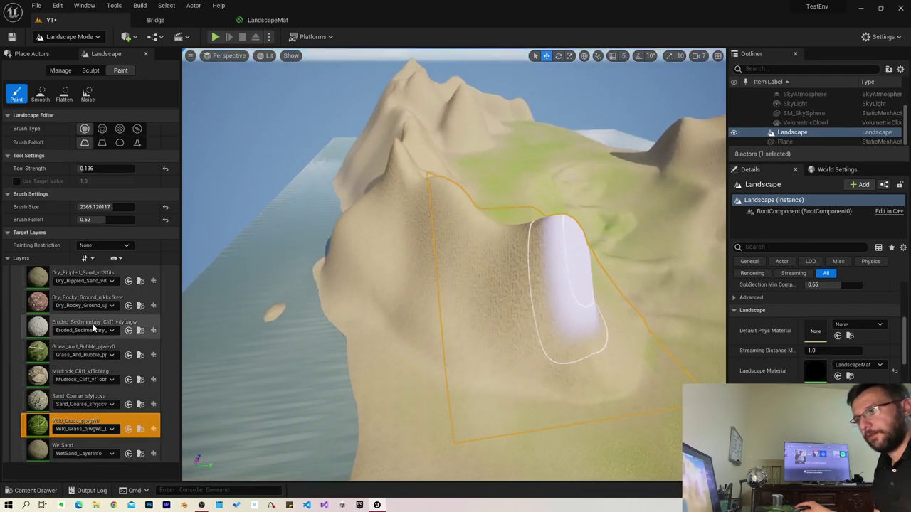
# Step: Select Mudrock_Cliff and paint it over the steep ridge slope
pyautogui.click(39, 373)
pyautogui.moveTo(372, 305); pyautogui.dragTo(378, 314, button='right')
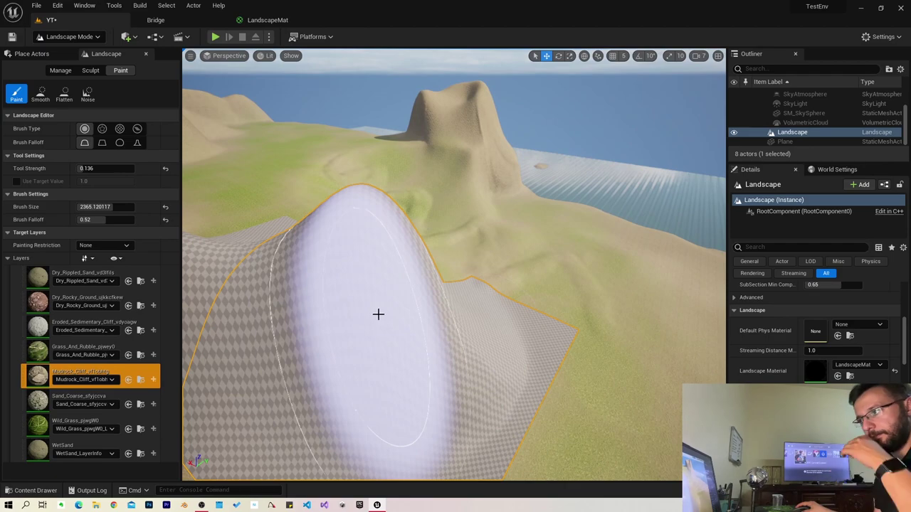
pyautogui.moveTo(427, 370); pyautogui.dragTo(399, 356, button='right')
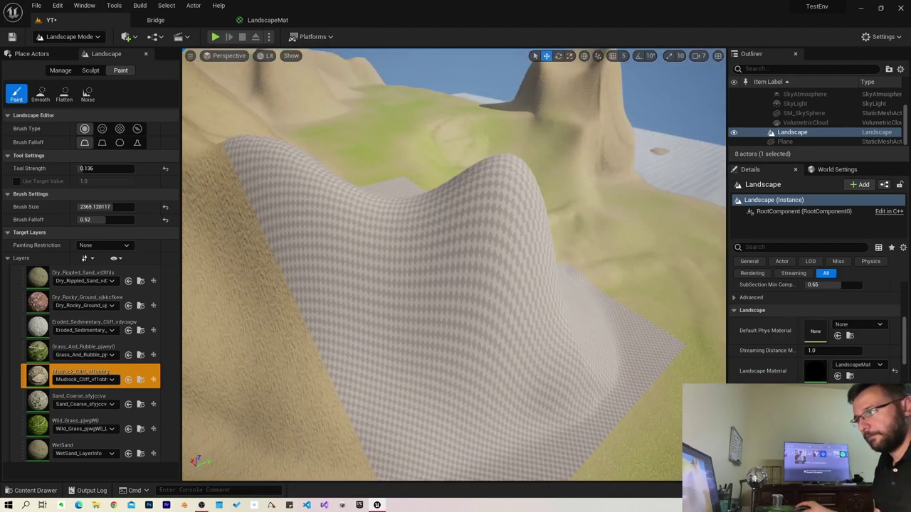
pyautogui.moveTo(285, 334); pyautogui.dragTo(267, 346, button='right')
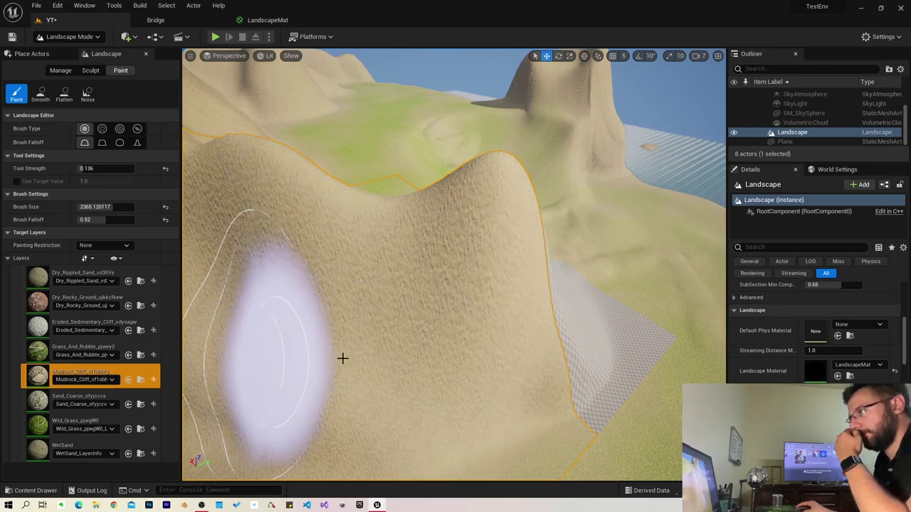
pyautogui.moveTo(337, 342); pyautogui.dragTo(356, 340)
pyautogui.moveTo(356, 339)
pyautogui.mouseDown(button='right')
pyautogui.moveTo(342, 335)
pyautogui.moveTo(417, 361)
pyautogui.mouseUp(button='right')
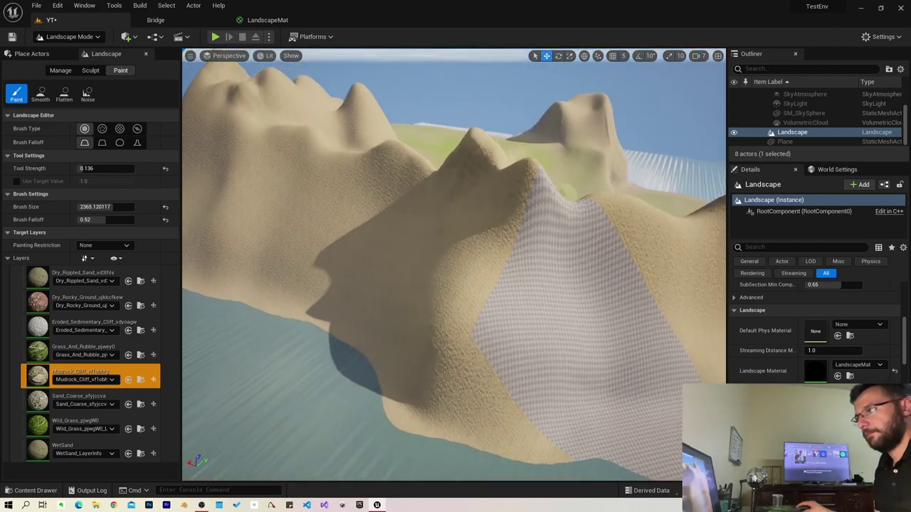
pyautogui.moveTo(416, 362)
pyautogui.mouseDown()
pyautogui.moveTo(521, 307)
pyautogui.moveTo(605, 283)
pyautogui.mouseUp()
pyautogui.moveTo(529, 264); pyautogui.dragTo(448, 311, button='right')
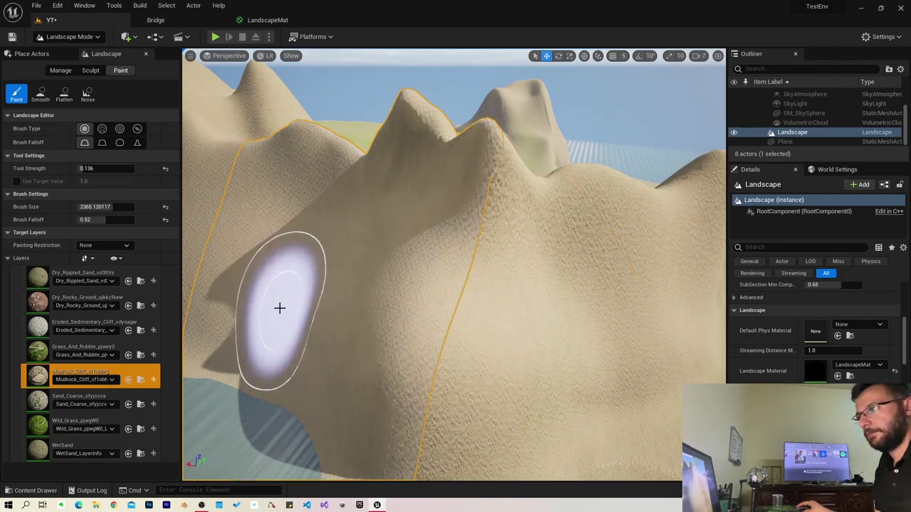
# Step: Save all unsaved level and landscape changes with File > Save All
pyautogui.click(34, 5)
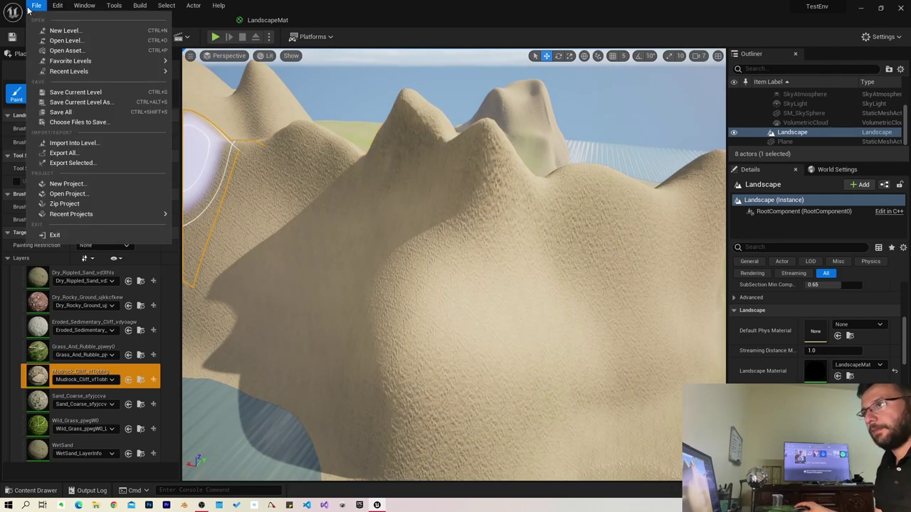
pyautogui.click(61, 114)
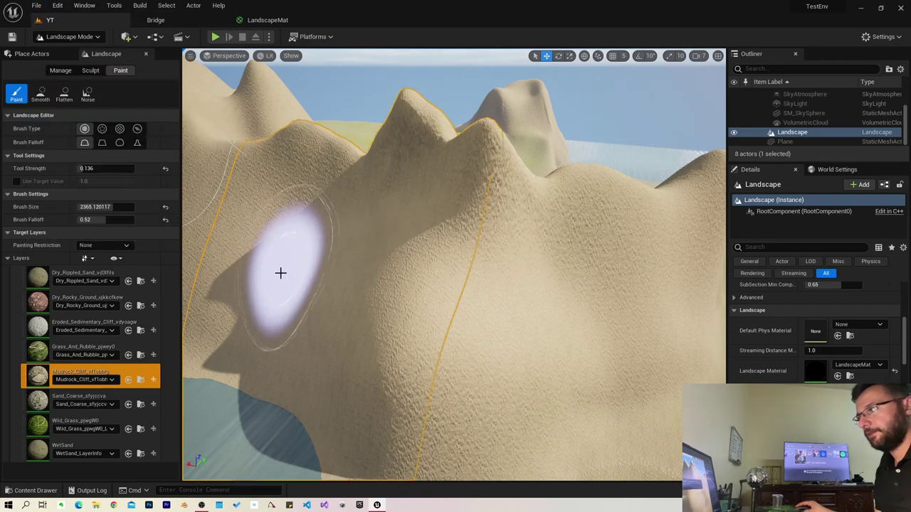
pyautogui.moveTo(281, 271)
pyautogui.mouseDown(button='right')
pyautogui.moveTo(256, 281)
pyautogui.moveTo(360, 270)
pyautogui.mouseUp(button='right')
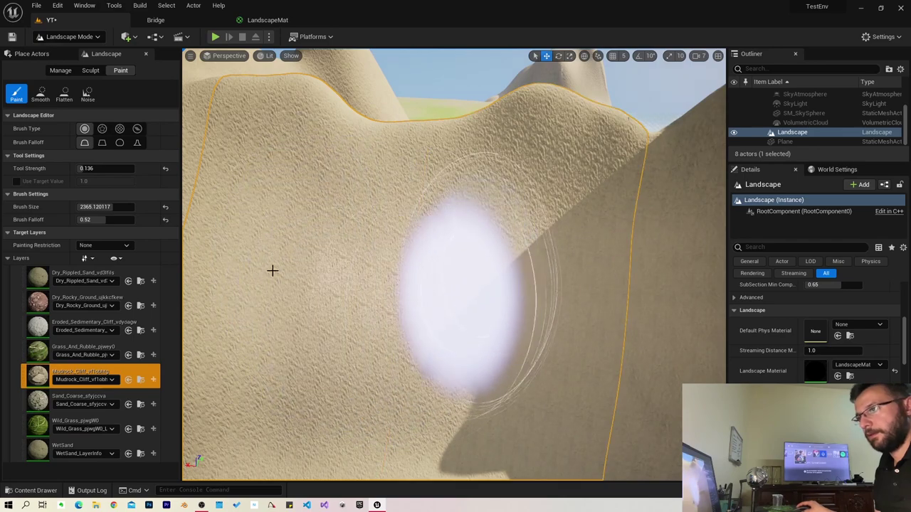
# Step: Set Tool Strength to 1.0 and paint Mudrock_Cliff onto the dune's steep face
pyautogui.click(107, 168)
pyautogui.write('1')
pyautogui.press('Return')
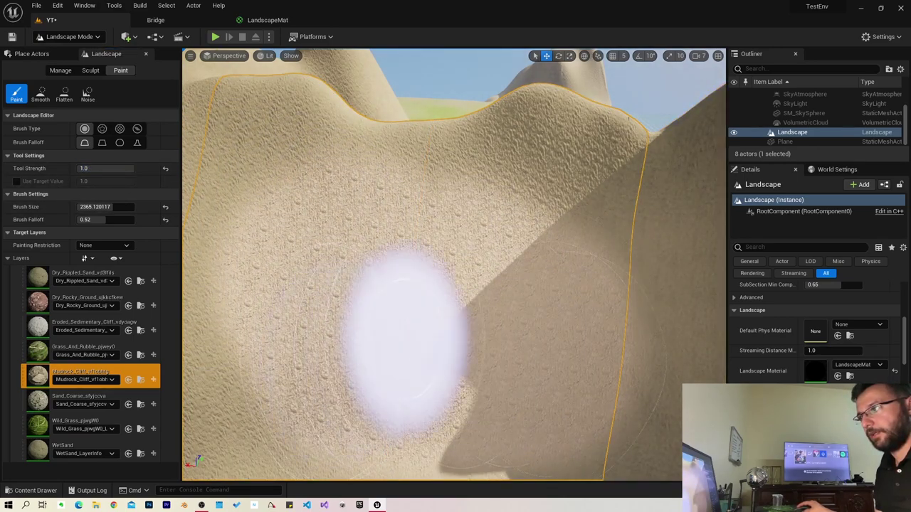
pyautogui.moveTo(404, 342); pyautogui.dragTo(431, 303, button='right')
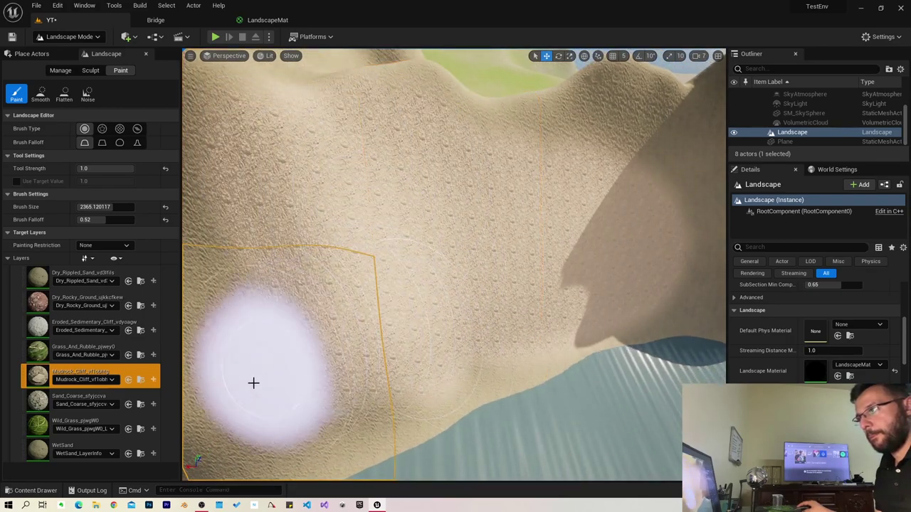
pyautogui.moveTo(368, 416); pyautogui.dragTo(508, 295, button='right')
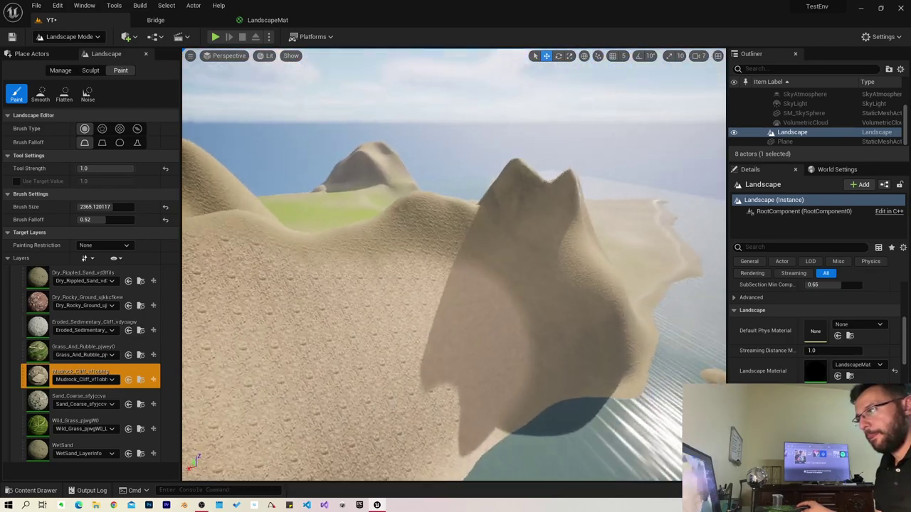
pyautogui.moveTo(614, 371)
pyautogui.mouseDown(button='right')
pyautogui.moveTo(612, 356)
pyautogui.moveTo(456, 263)
pyautogui.moveTo(405, 335)
pyautogui.moveTo(463, 397)
pyautogui.mouseUp(button='right')
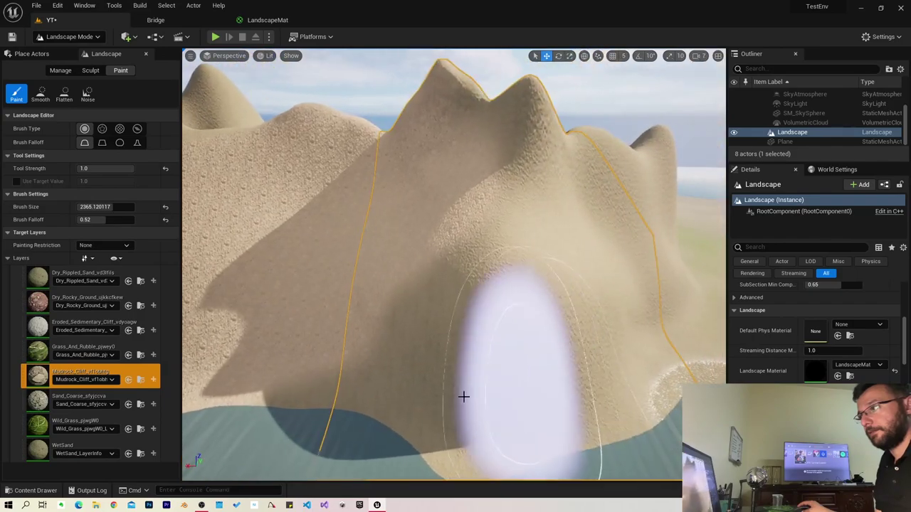
pyautogui.moveTo(549, 254); pyautogui.dragTo(363, 76, button='right')
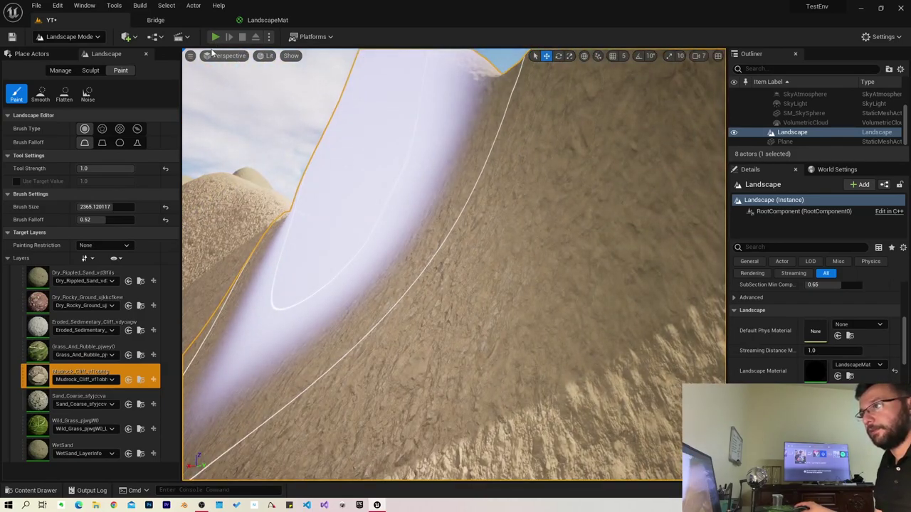
# Step: Run a first-person play test up the rocky cliff slope, then press Esc to resume editing
pyautogui.click(215, 37)
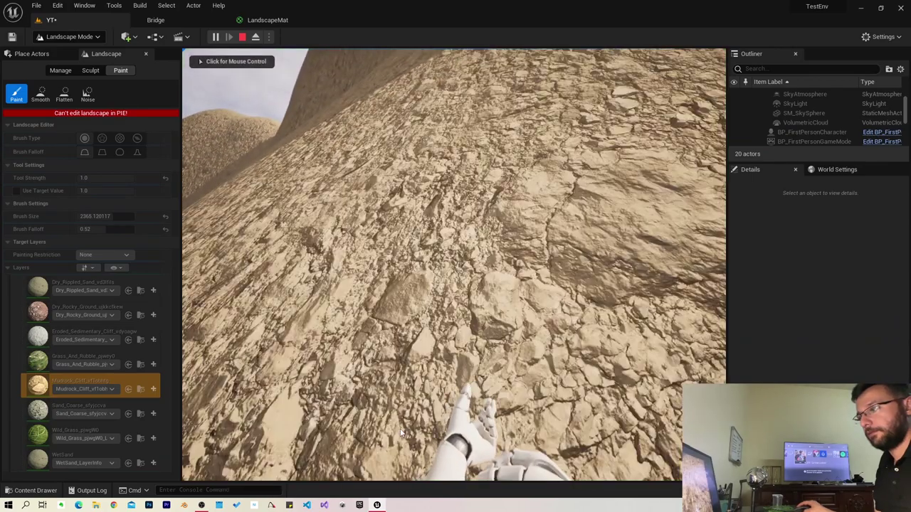
pyautogui.click(528, 453)
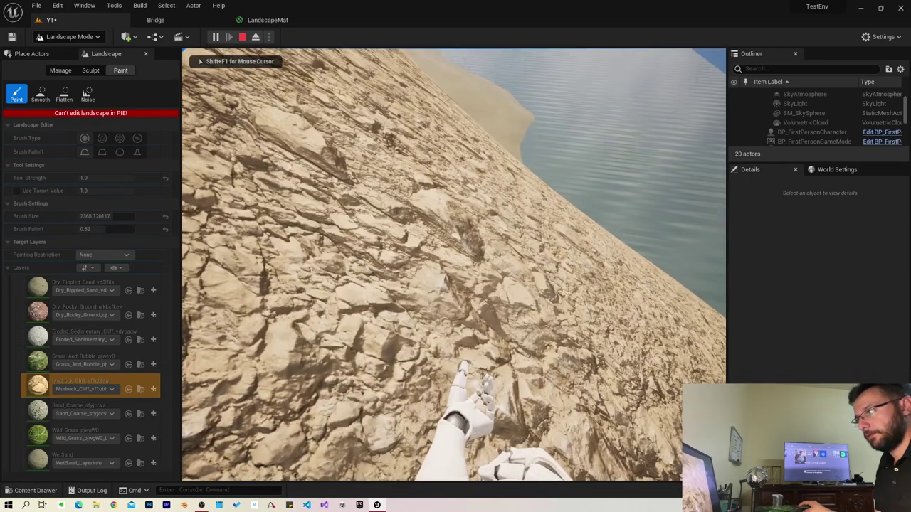
pyautogui.press('Escape')
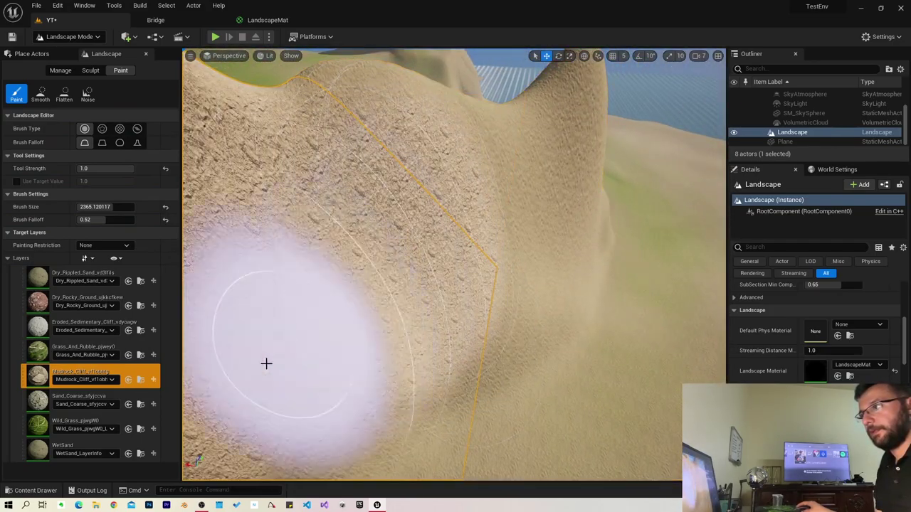
pyautogui.moveTo(573, 162)
pyautogui.mouseDown(button='right')
pyautogui.moveTo(469, 317)
pyautogui.moveTo(494, 306)
pyautogui.mouseUp(button='right')
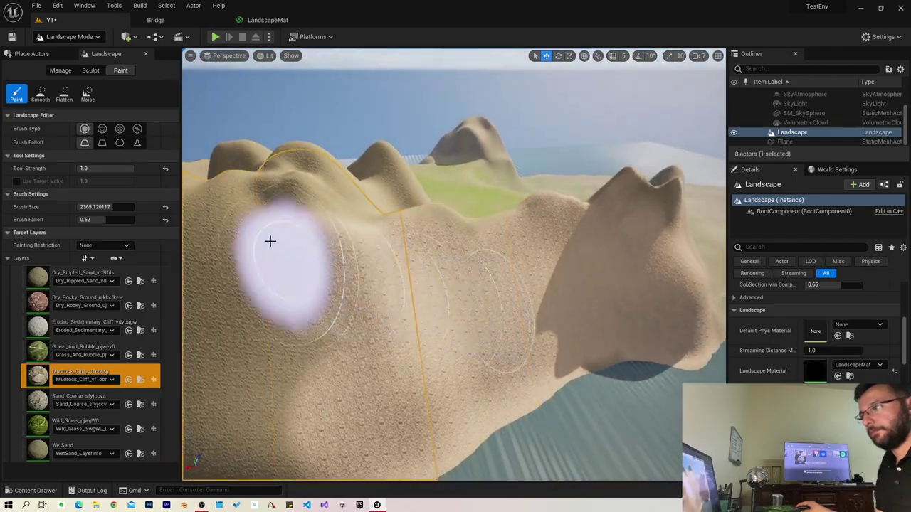
pyautogui.moveTo(299, 336); pyautogui.dragTo(301, 289, button='right')
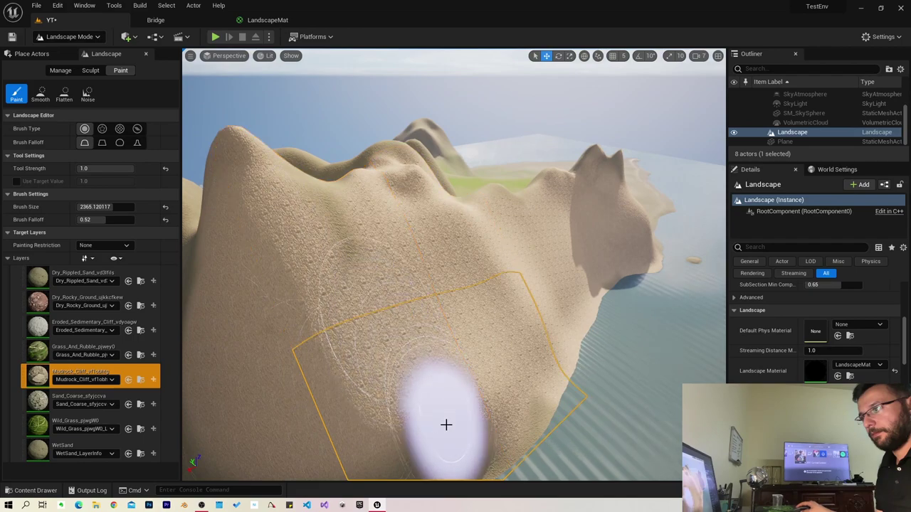
pyautogui.moveTo(473, 445); pyautogui.dragTo(440, 324, button='right')
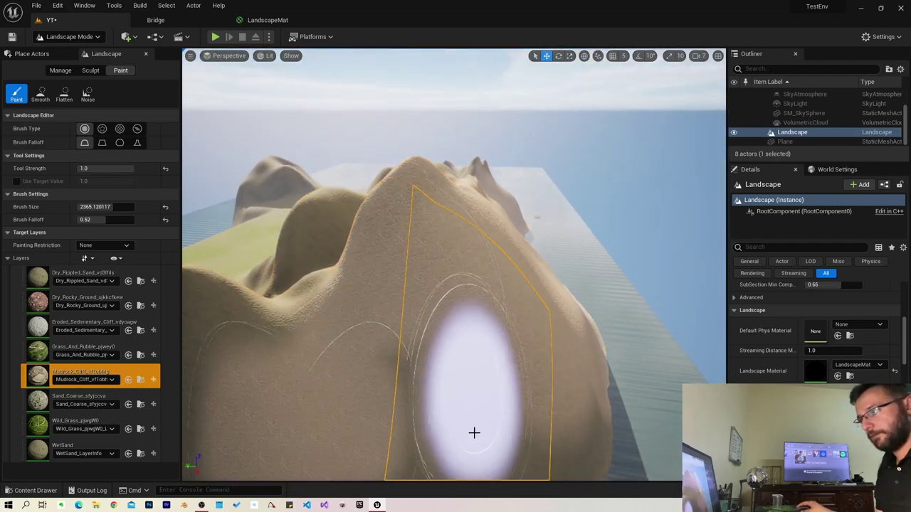
pyautogui.moveTo(389, 415); pyautogui.dragTo(450, 291, button='right')
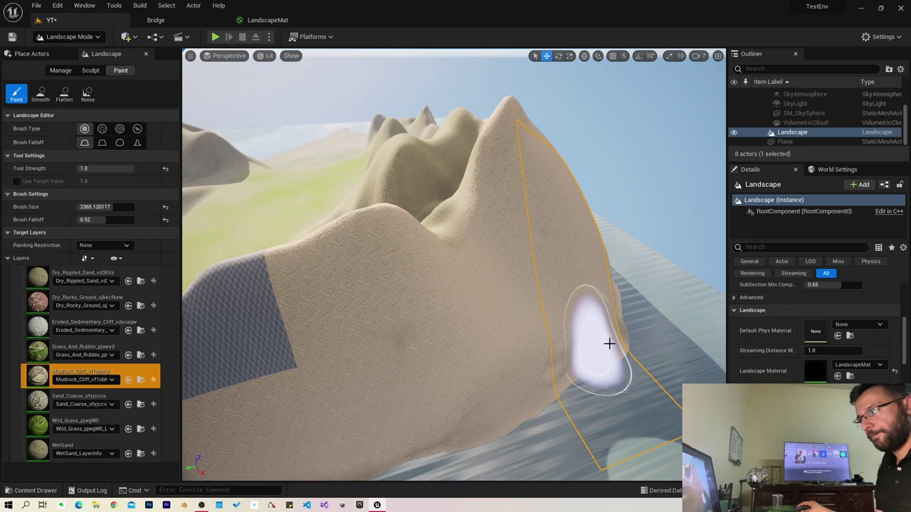
pyautogui.moveTo(482, 322); pyautogui.dragTo(472, 344, button='right')
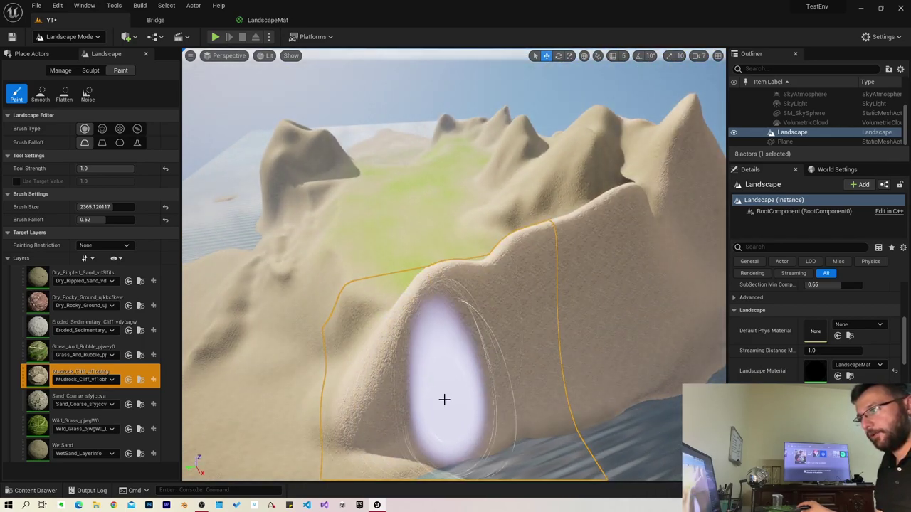
pyautogui.moveTo(444, 400); pyautogui.dragTo(701, 349, button='right')
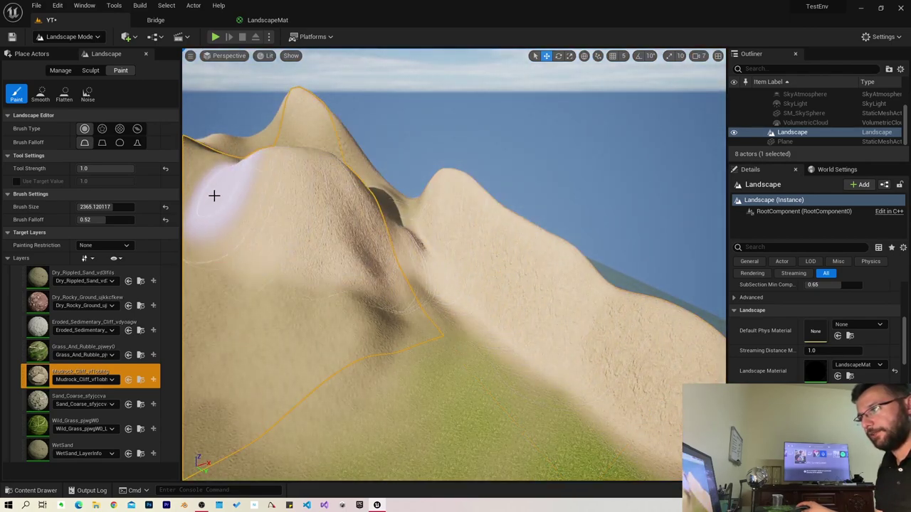
pyautogui.moveTo(264, 177); pyautogui.dragTo(264, 177, button='right')
pyautogui.moveTo(358, 292); pyautogui.dragTo(357, 292, button='right')
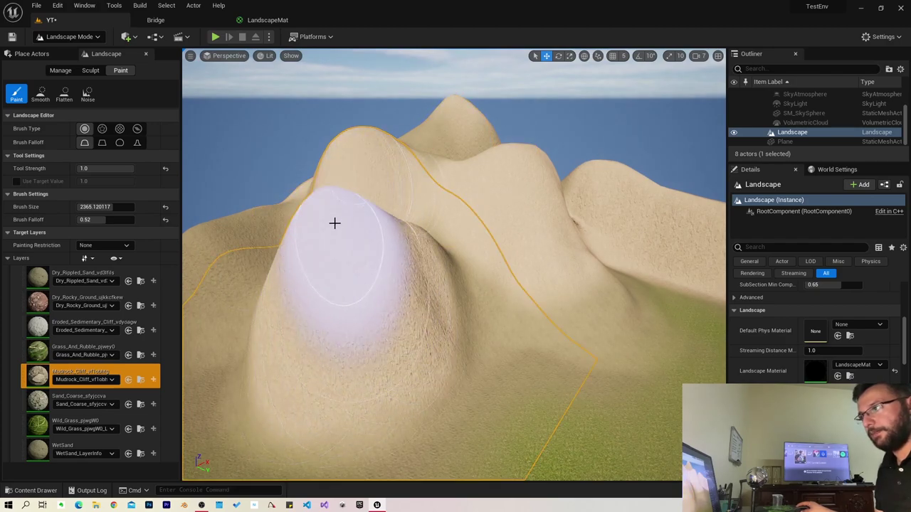
pyautogui.moveTo(334, 223); pyautogui.dragTo(334, 223, button='right')
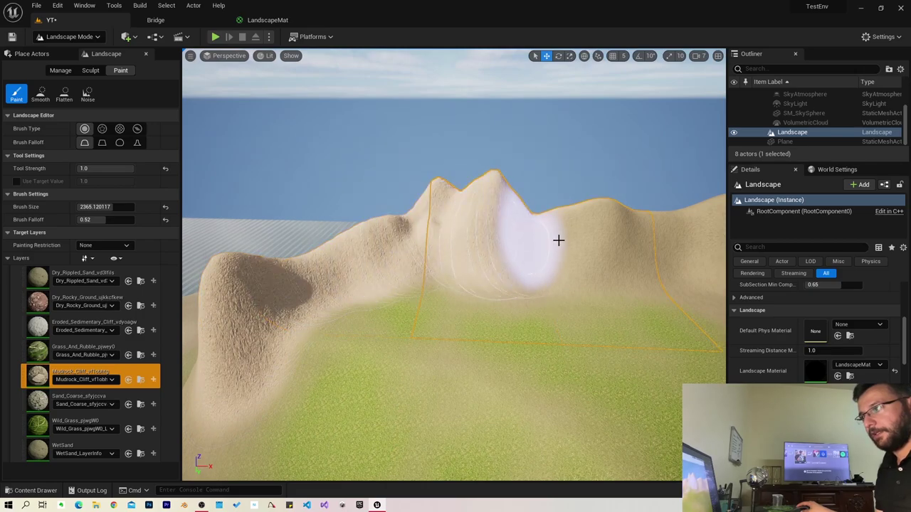
pyautogui.moveTo(696, 240); pyautogui.dragTo(695, 240, button='right')
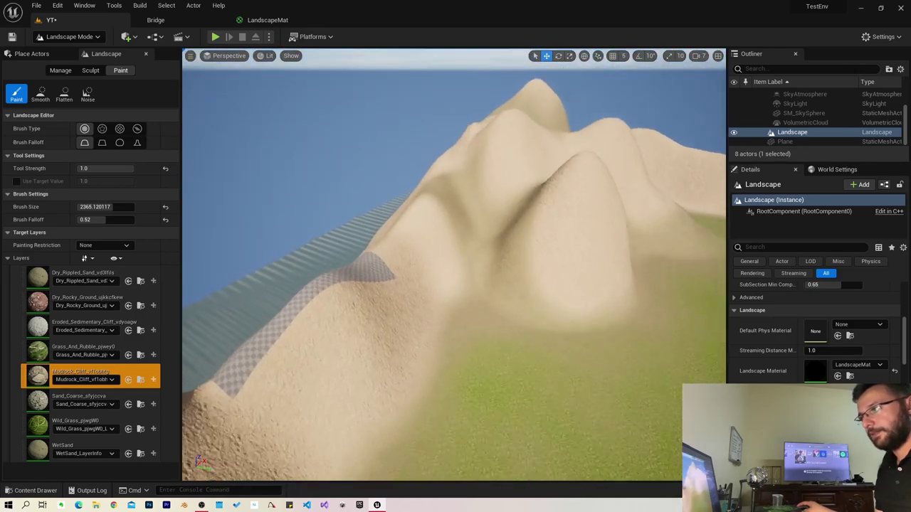
pyautogui.moveTo(644, 203); pyautogui.dragTo(644, 203, button='right')
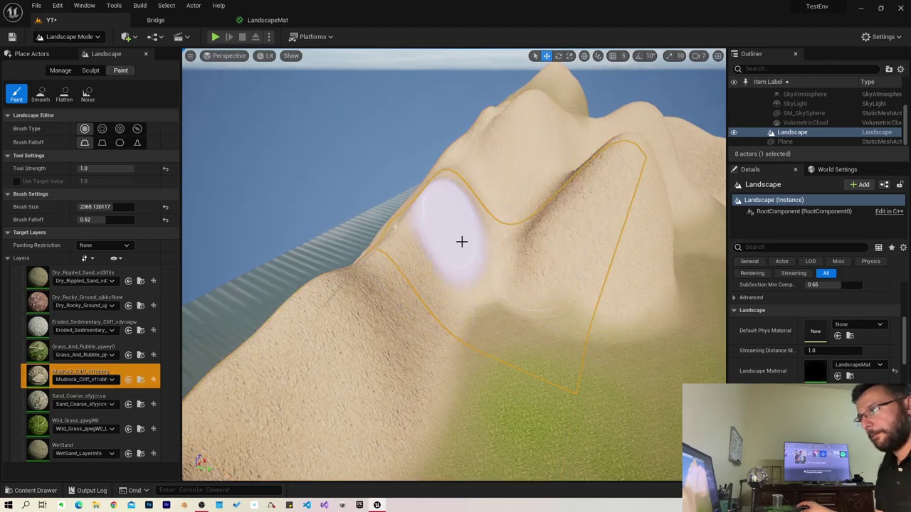
pyautogui.moveTo(574, 184); pyautogui.dragTo(574, 184, button='right')
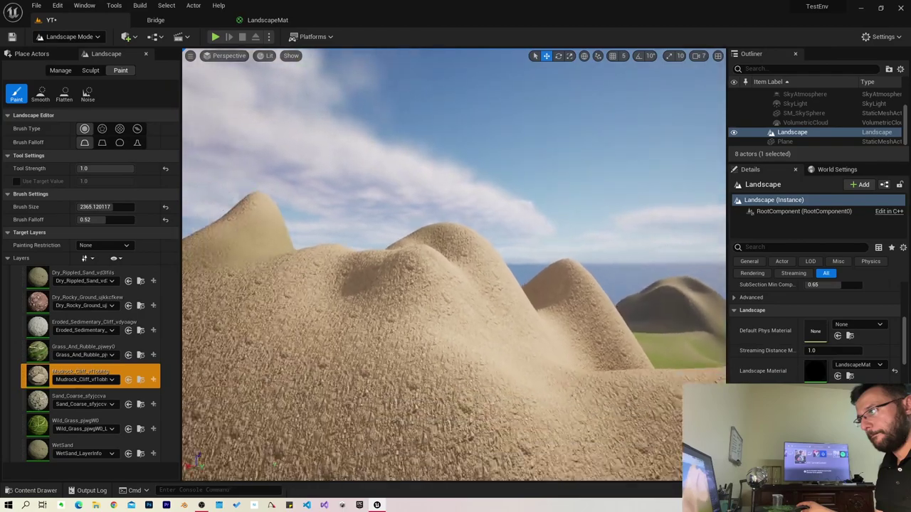
pyautogui.moveTo(520, 202); pyautogui.dragTo(520, 202, button='right')
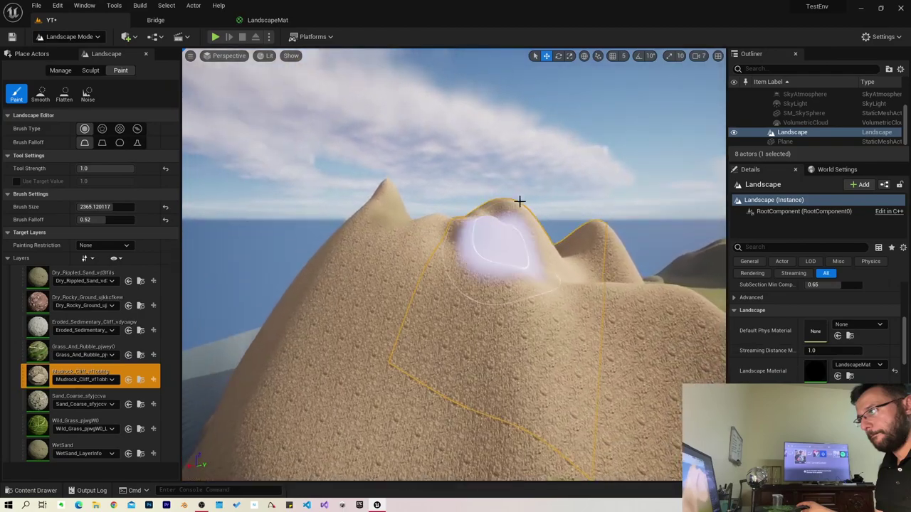
pyautogui.moveTo(462, 264); pyautogui.dragTo(482, 248, button='right')
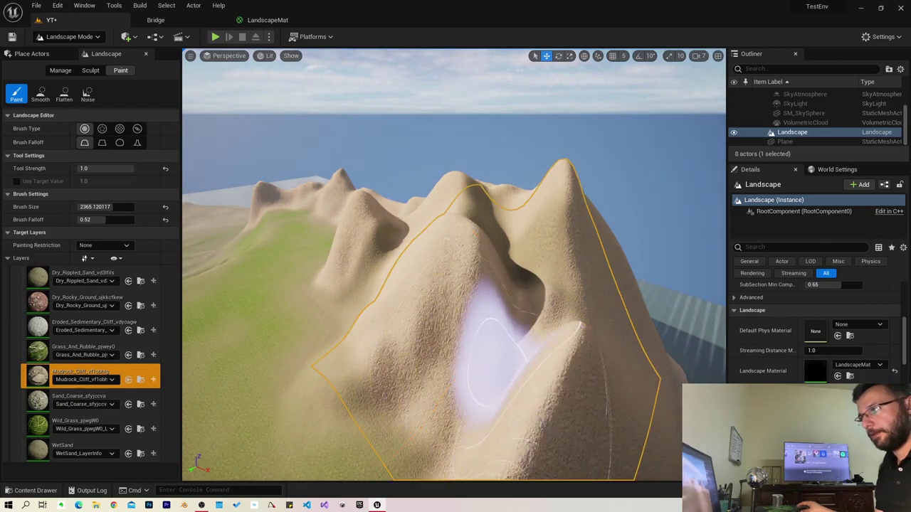
pyautogui.moveTo(538, 397); pyautogui.dragTo(538, 396, button='right')
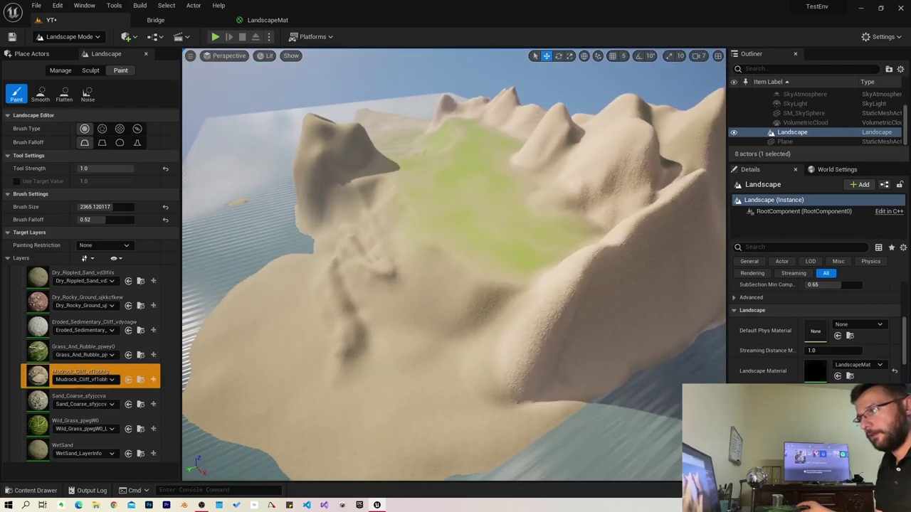
pyautogui.moveTo(473, 366); pyautogui.dragTo(474, 365, button='right')
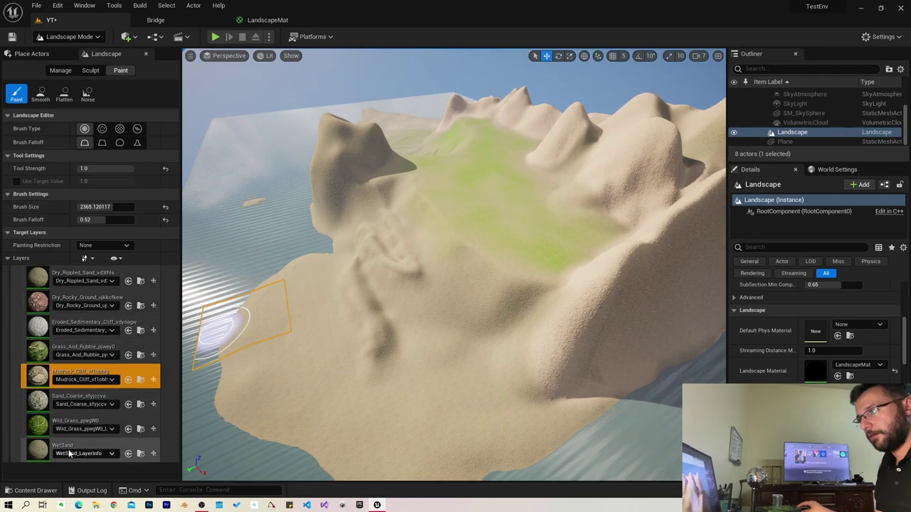
# Step: Brush WetSand along the water's edge where the sand dunes meet the sea
pyautogui.moveTo(200, 436); pyautogui.dragTo(376, 195, button='right')
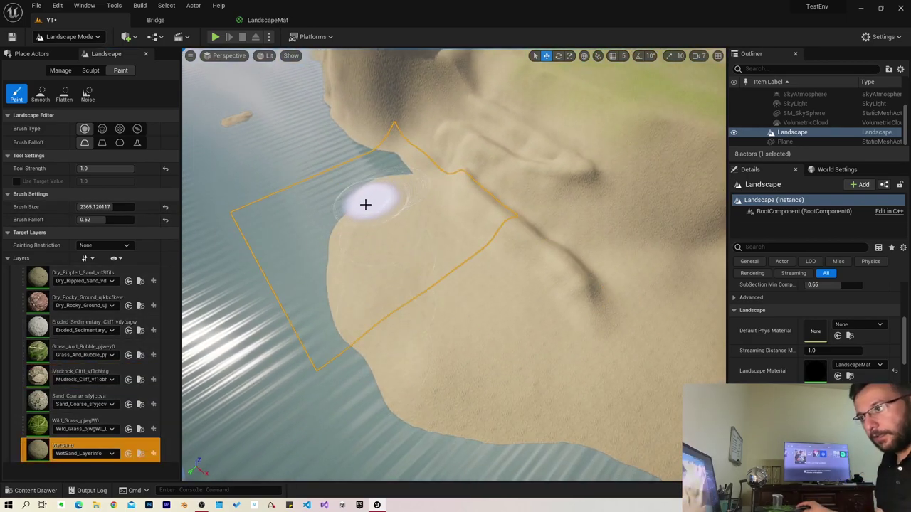
pyautogui.moveTo(456, 413); pyautogui.dragTo(427, 334, button='right')
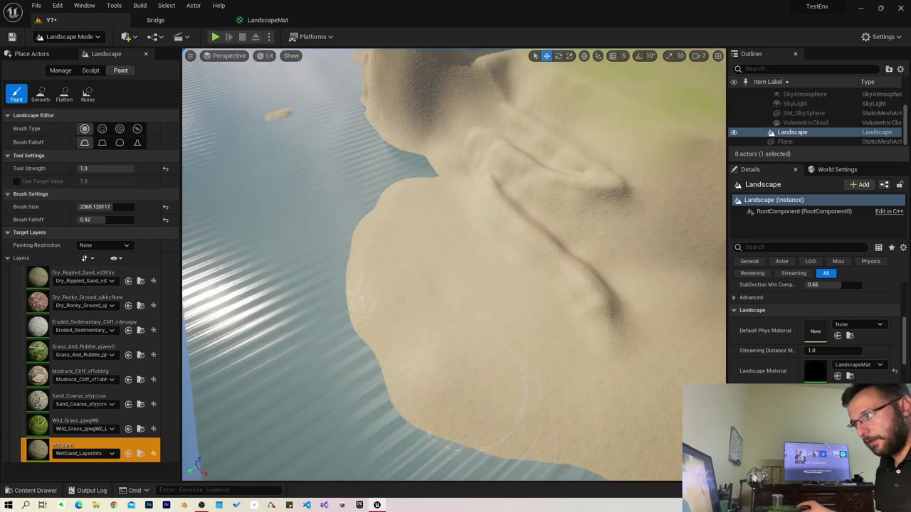
pyautogui.moveTo(455, 285)
pyautogui.mouseDown(button='right')
pyautogui.moveTo(427, 270)
pyautogui.moveTo(399, 285)
pyautogui.mouseUp(button='right')
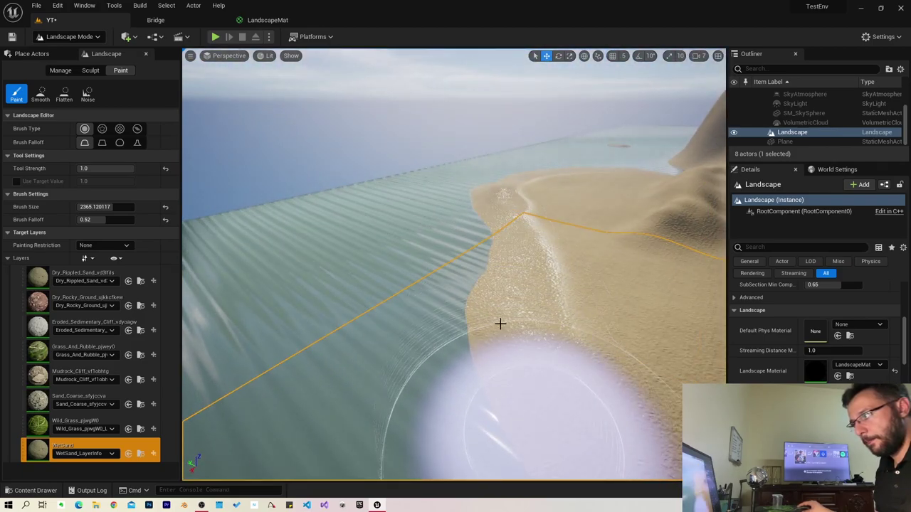
pyautogui.moveTo(500, 324); pyautogui.dragTo(412, 285, button='right')
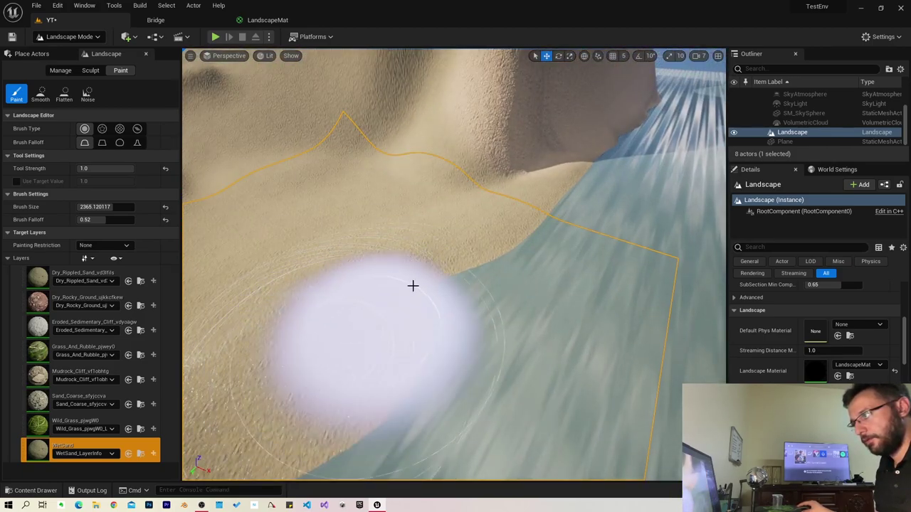
pyautogui.moveTo(450, 286); pyautogui.dragTo(334, 261, button='right')
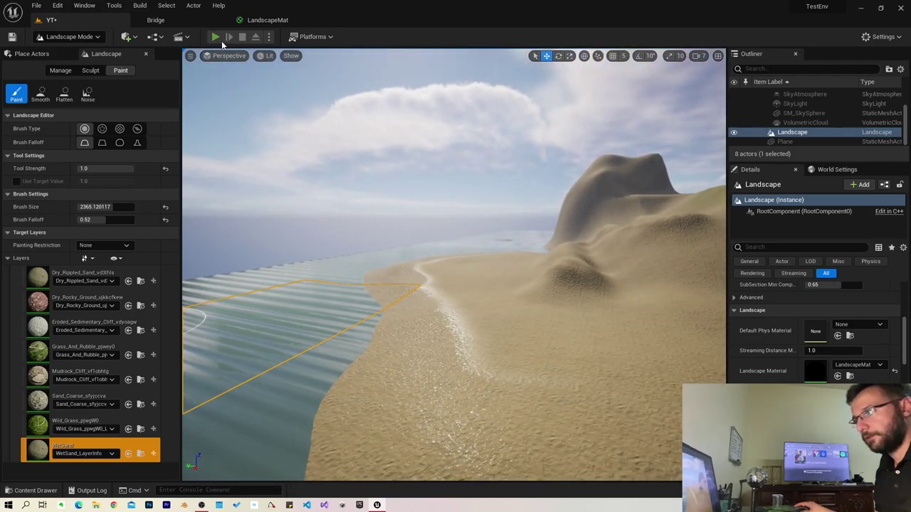
pyautogui.click(216, 37)
pyautogui.click(328, 330)
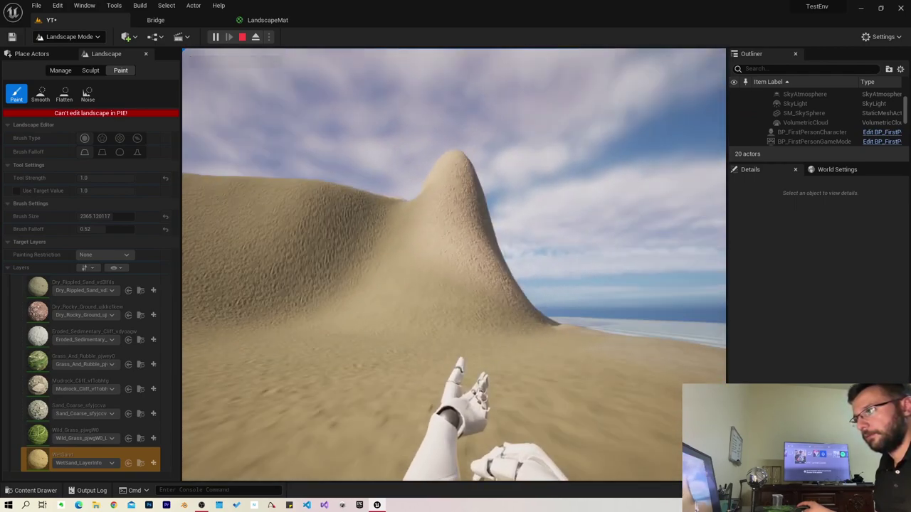
pyautogui.press('Escape')
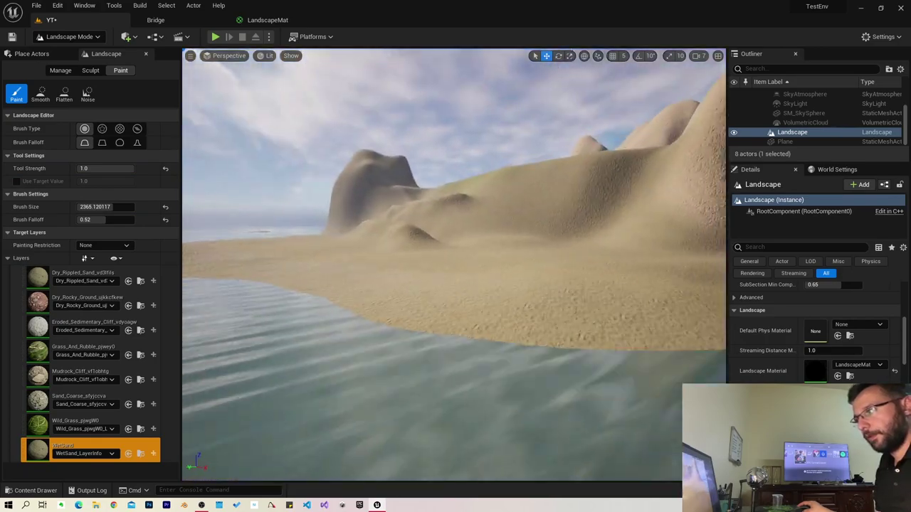
pyautogui.moveTo(454, 265)
pyautogui.mouseDown(button='right')
pyautogui.moveTo(499, 256)
pyautogui.moveTo(427, 263)
pyautogui.mouseUp(button='right')
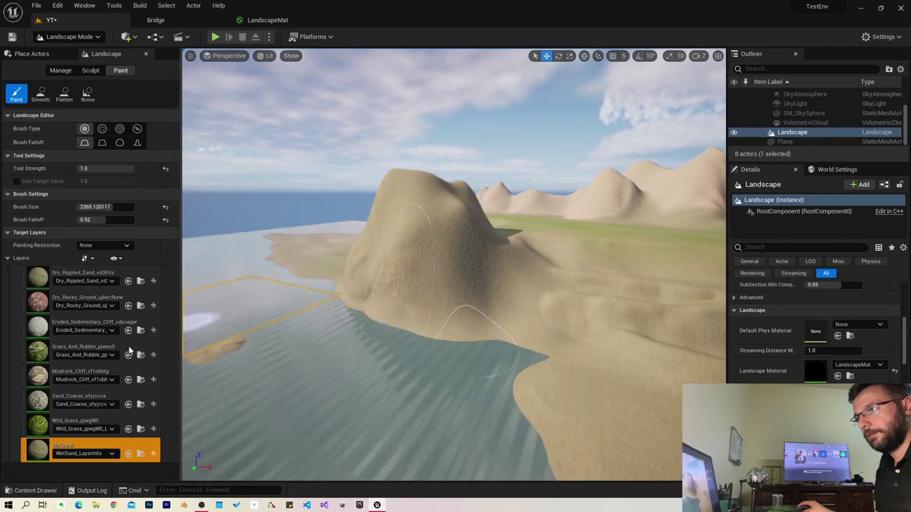
# Step: Select Dry_Rocky_Ground, shrink the brush to 1283.46, and paint it down the hill slope
pyautogui.click(41, 401)
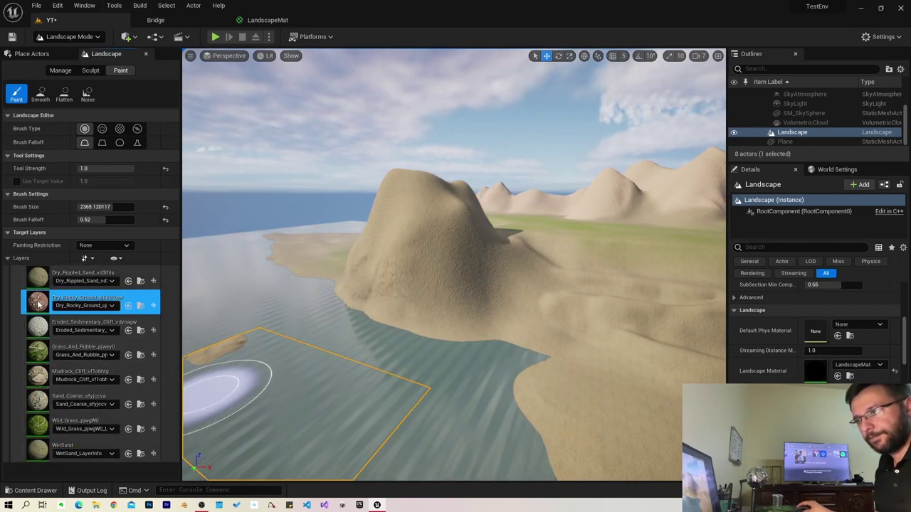
pyautogui.click(39, 304)
pyautogui.moveTo(315, 284)
pyautogui.mouseDown(button='right')
pyautogui.moveTo(334, 281)
pyautogui.moveTo(278, 270)
pyautogui.mouseUp(button='right')
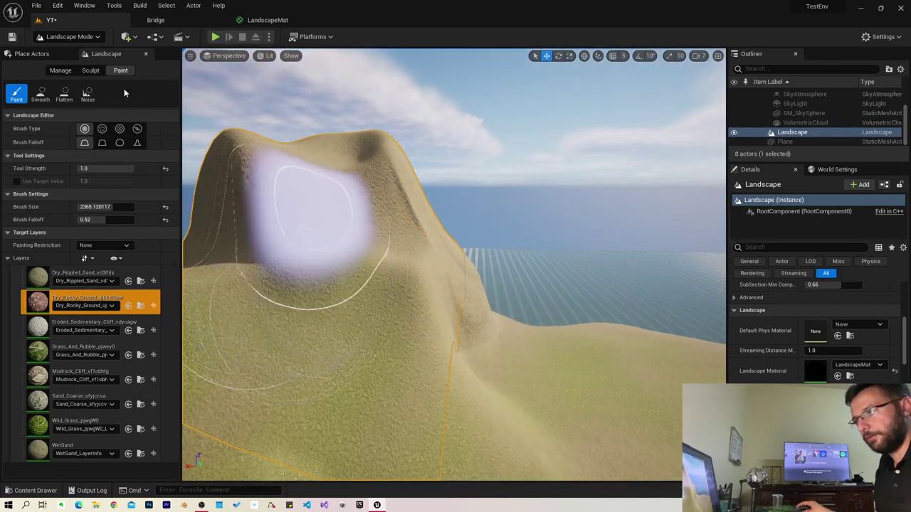
pyautogui.moveTo(114, 206); pyautogui.dragTo(93, 207)
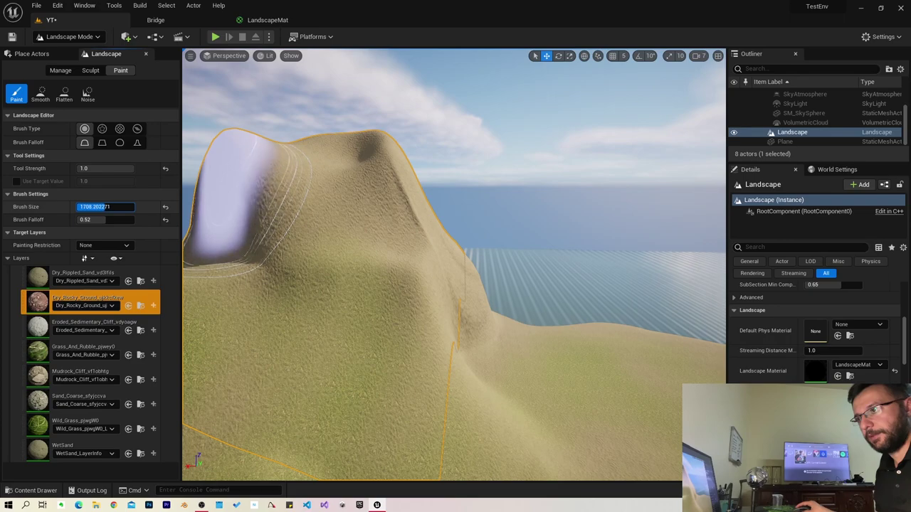
pyautogui.moveTo(389, 276); pyautogui.dragTo(311, 275, button='right')
pyautogui.moveTo(311, 274); pyautogui.dragTo(346, 275)
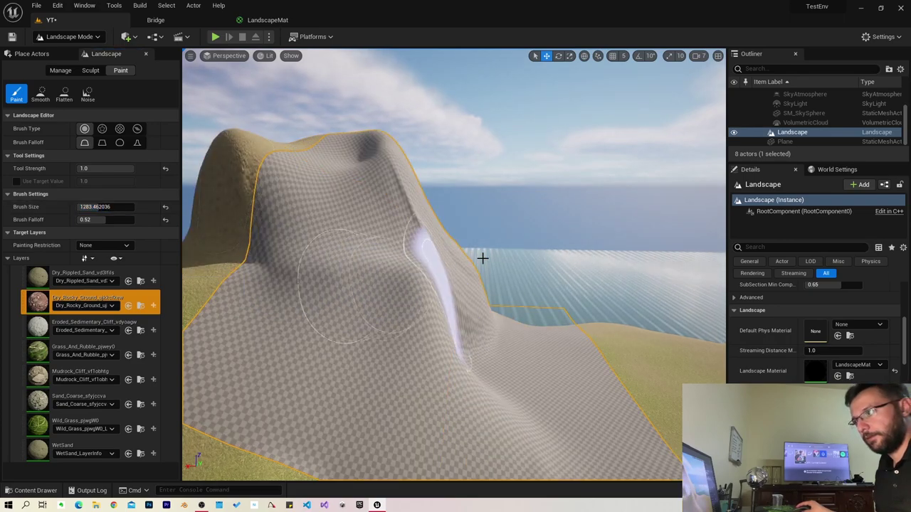
pyautogui.moveTo(394, 290); pyautogui.dragTo(399, 301, button='right')
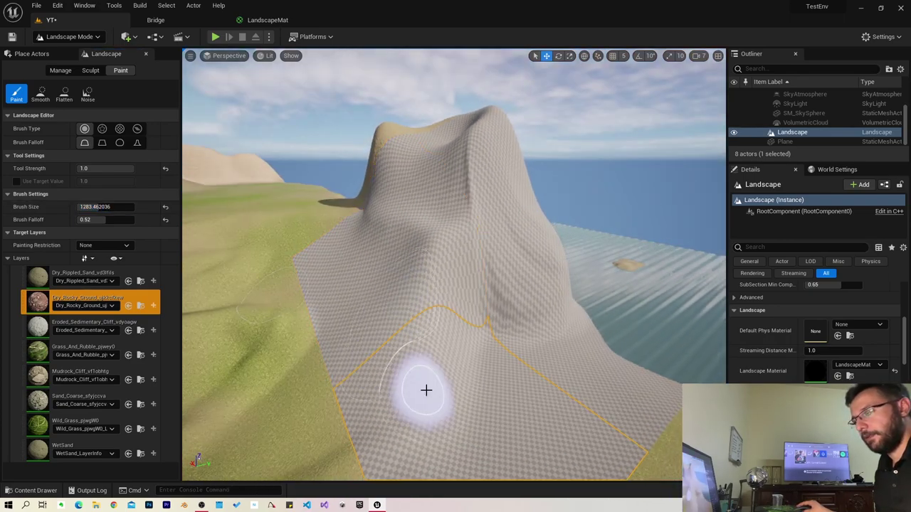
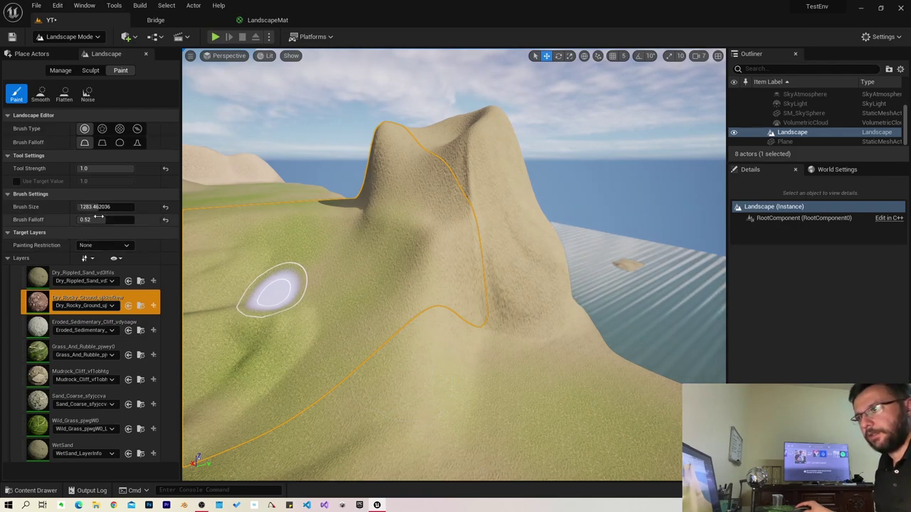
# Step: Set Brush Falloff to 1.0 and paint Dry_Rocky_Ground patches onto the lower hill slopes
pyautogui.moveTo(98, 217); pyautogui.dragTo(88, 220)
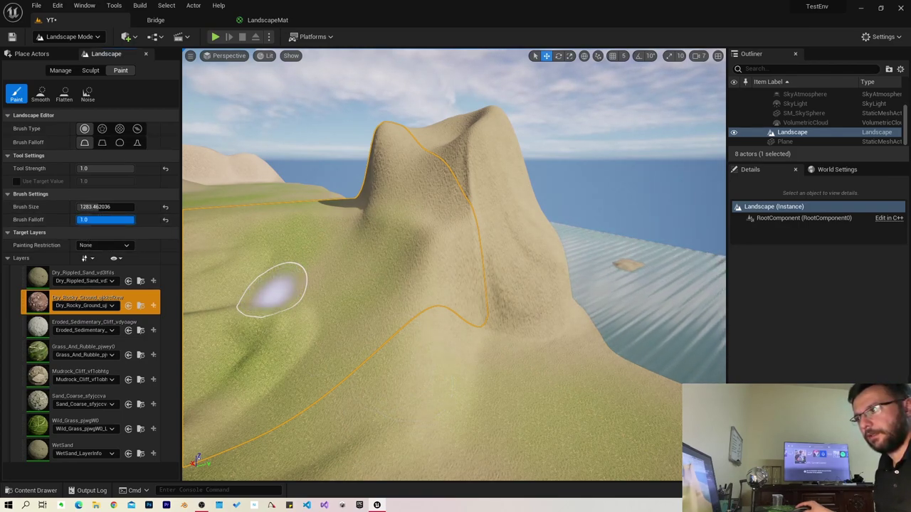
pyautogui.moveTo(384, 214); pyautogui.dragTo(462, 267)
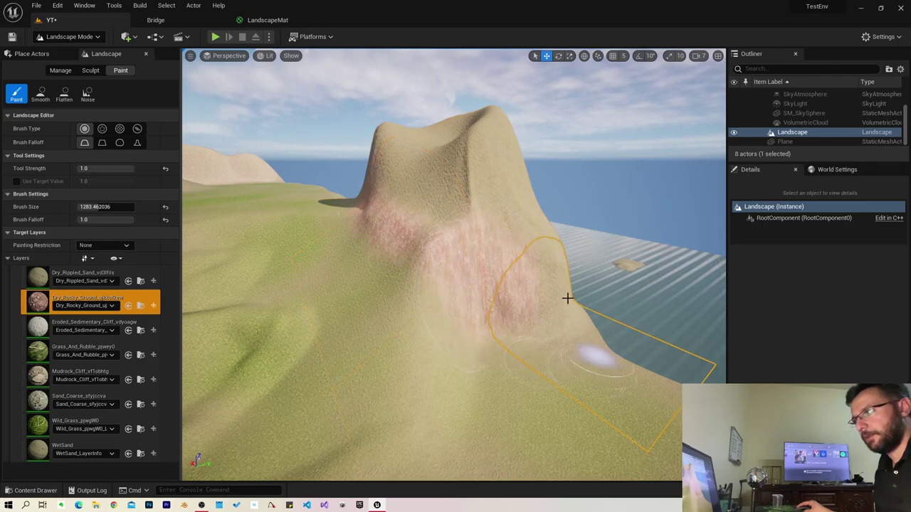
pyautogui.moveTo(495, 311); pyautogui.dragTo(413, 343, button='right')
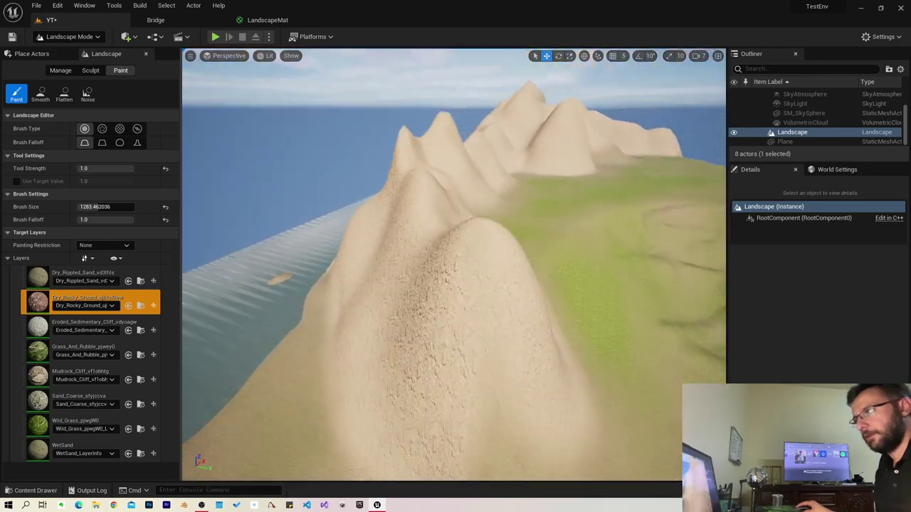
pyautogui.moveTo(448, 345); pyautogui.dragTo(354, 294)
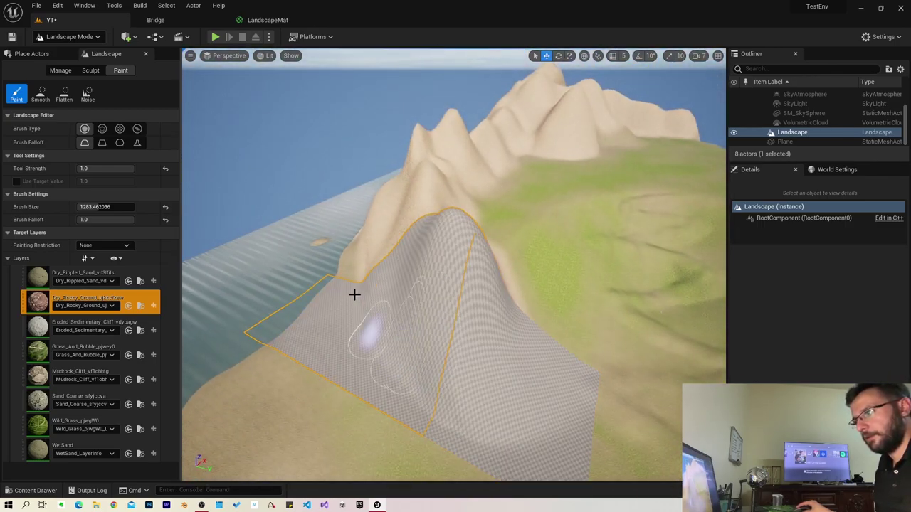
pyautogui.moveTo(351, 277); pyautogui.dragTo(369, 291, button='right')
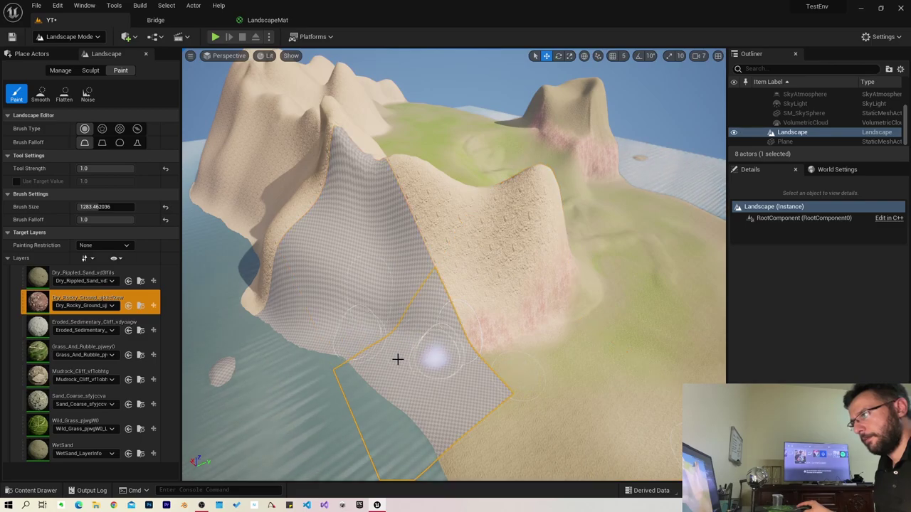
pyautogui.moveTo(322, 335); pyautogui.dragTo(427, 347, button='right')
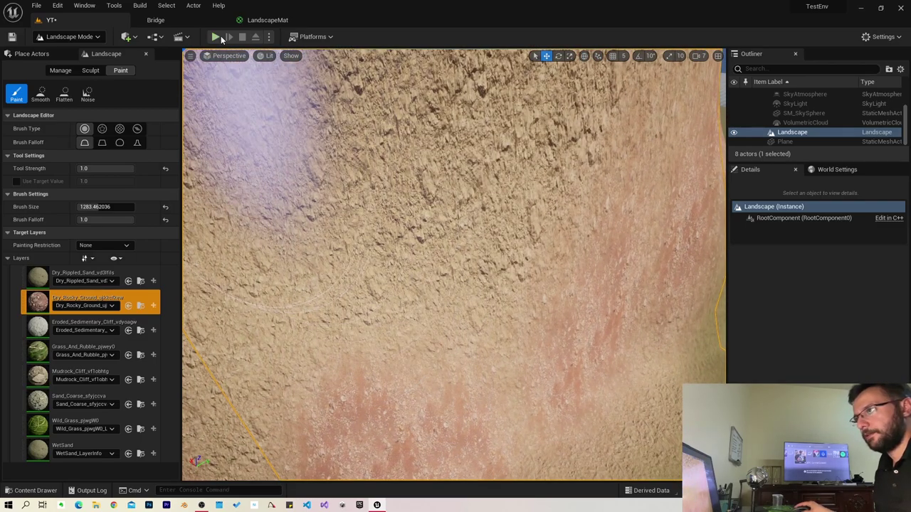
pyautogui.click(216, 37)
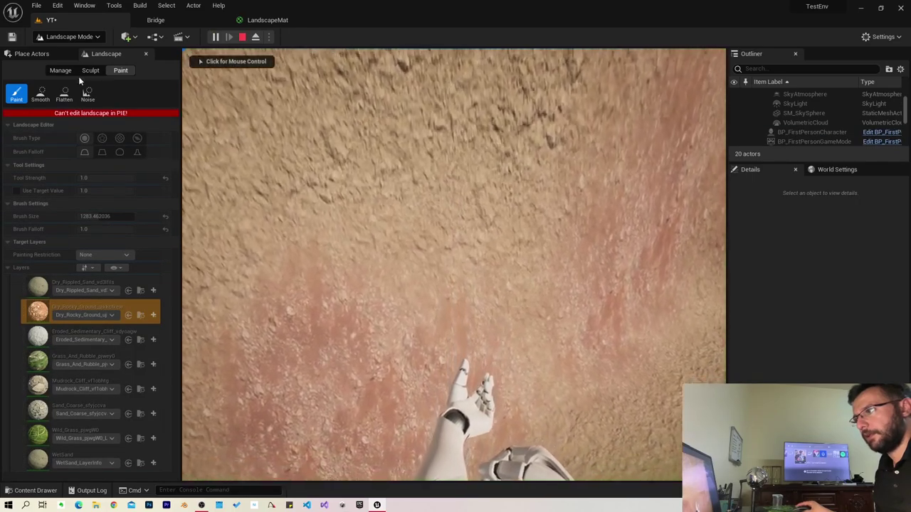
pyautogui.click(275, 136)
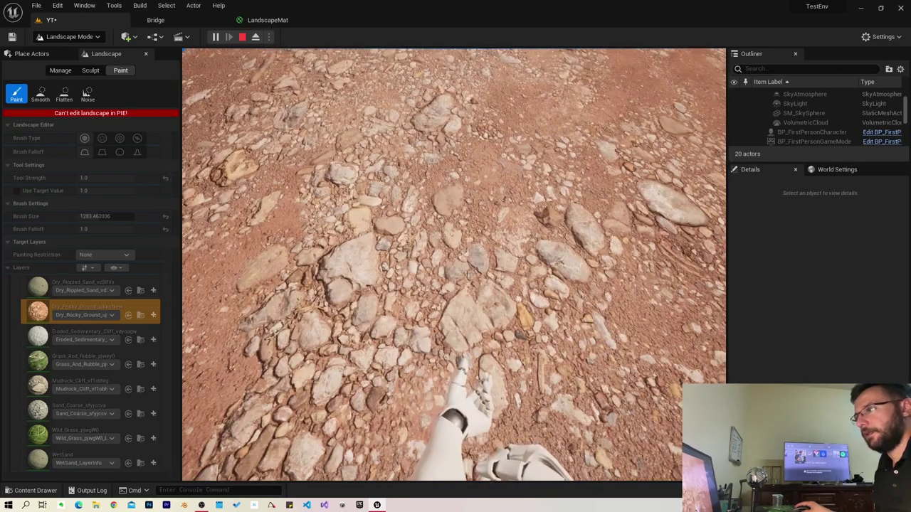
pyautogui.press('Escape')
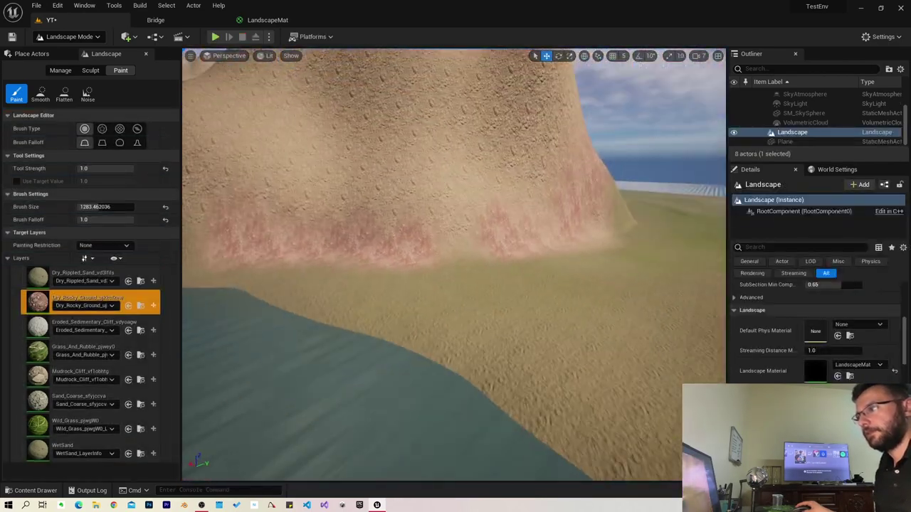
# Step: Paint Dry_Rocky_Ground along the sand slope by the water, then switch to the Noise paint tool
pyautogui.moveTo(364, 230); pyautogui.dragTo(609, 237, button='right')
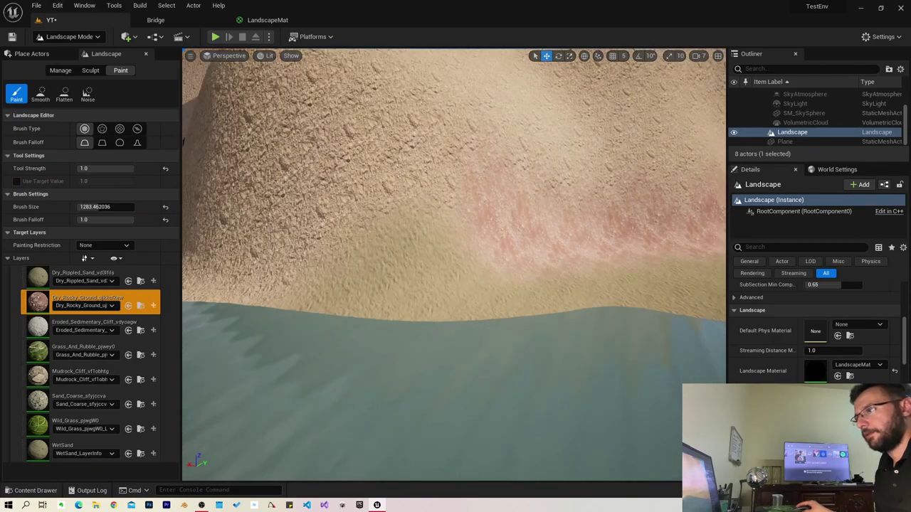
pyautogui.moveTo(518, 268); pyautogui.dragTo(416, 171)
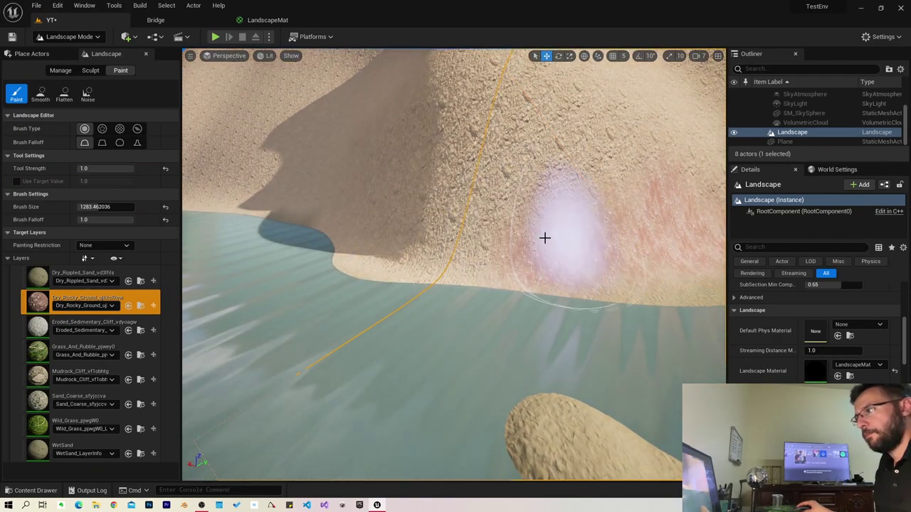
pyautogui.moveTo(416, 171); pyautogui.dragTo(614, 228, button='right')
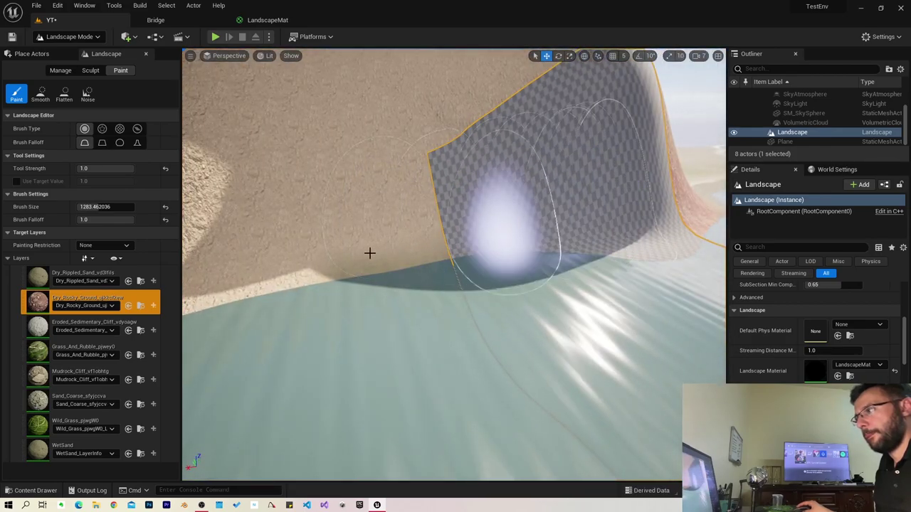
pyautogui.moveTo(368, 254); pyautogui.dragTo(306, 256)
pyautogui.moveTo(306, 256); pyautogui.dragTo(451, 259, button='right')
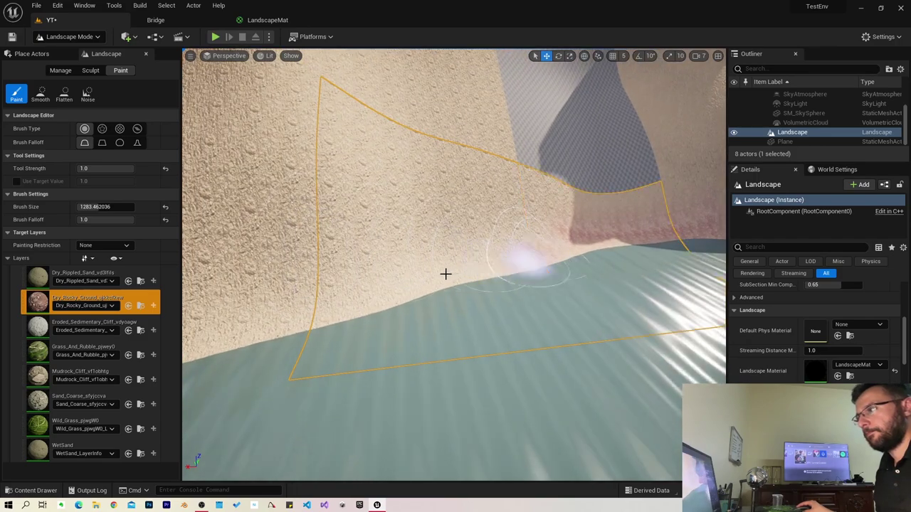
pyautogui.moveTo(445, 274); pyautogui.dragTo(496, 92)
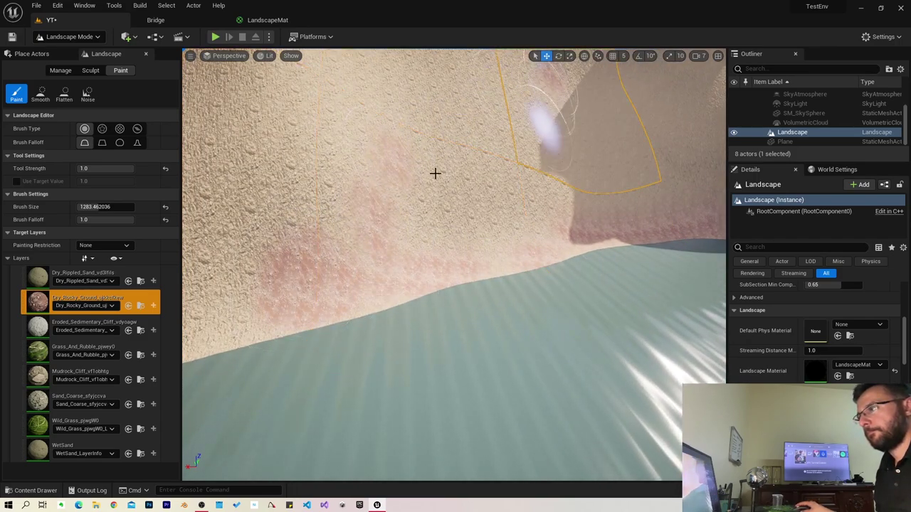
pyautogui.click(88, 95)
pyautogui.scroll(-10, 247, 106)
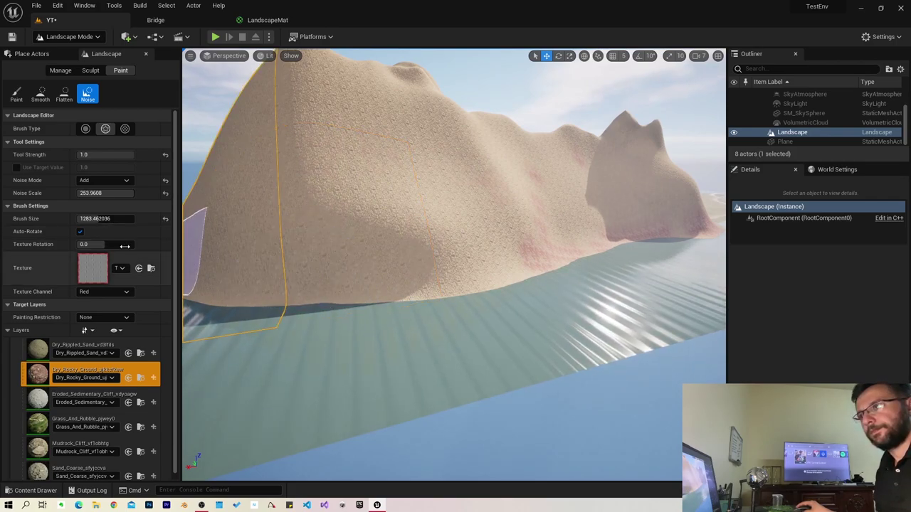
# Step: With a circle brush and noise scale about 133.6, dab rocky-ground spots across the mountain and widen falloff
pyautogui.click(85, 129)
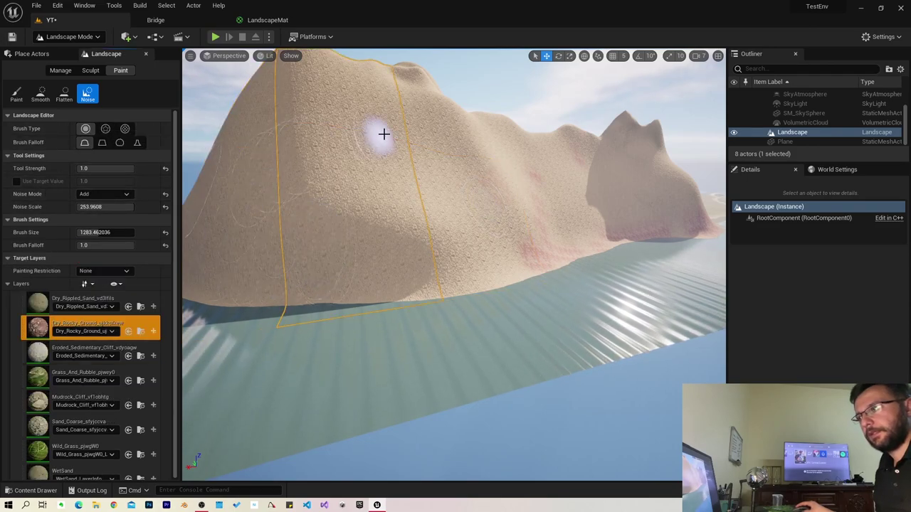
pyautogui.moveTo(375, 189); pyautogui.dragTo(287, 198)
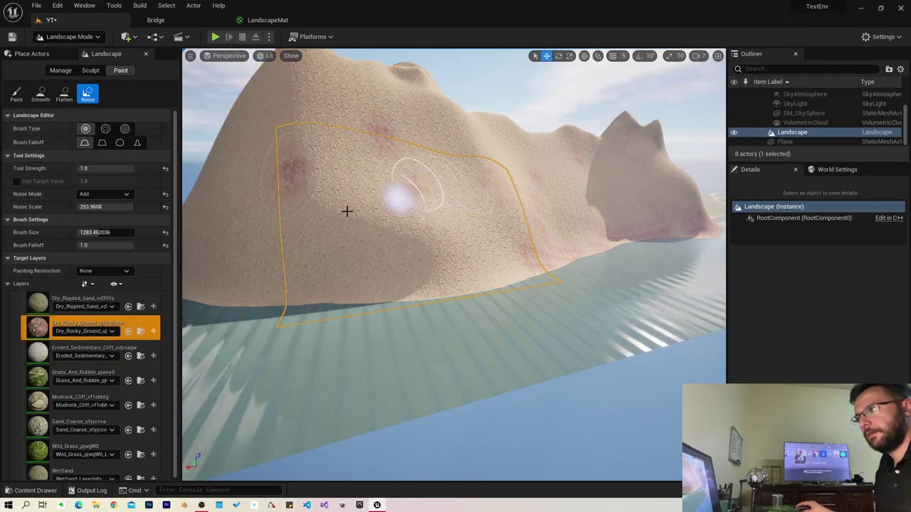
pyautogui.moveTo(346, 212); pyautogui.dragTo(339, 147)
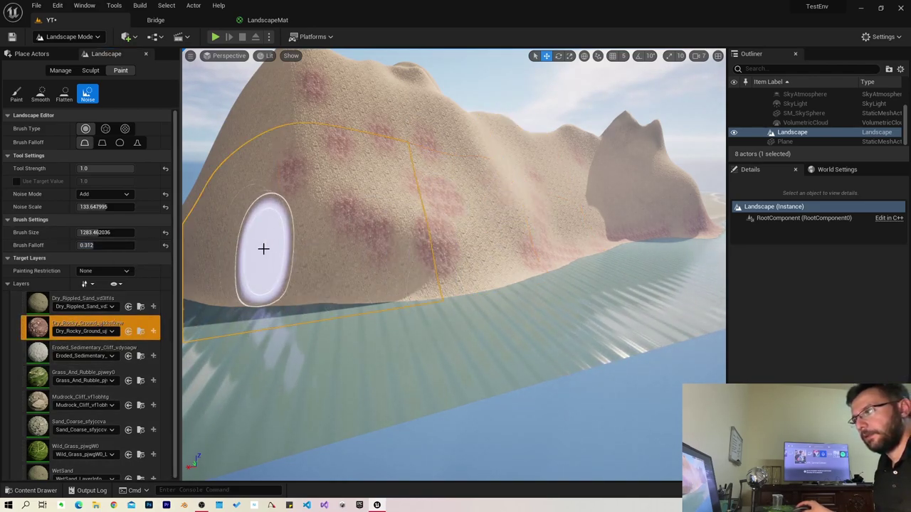
pyautogui.moveTo(85, 245); pyautogui.dragTo(125, 244)
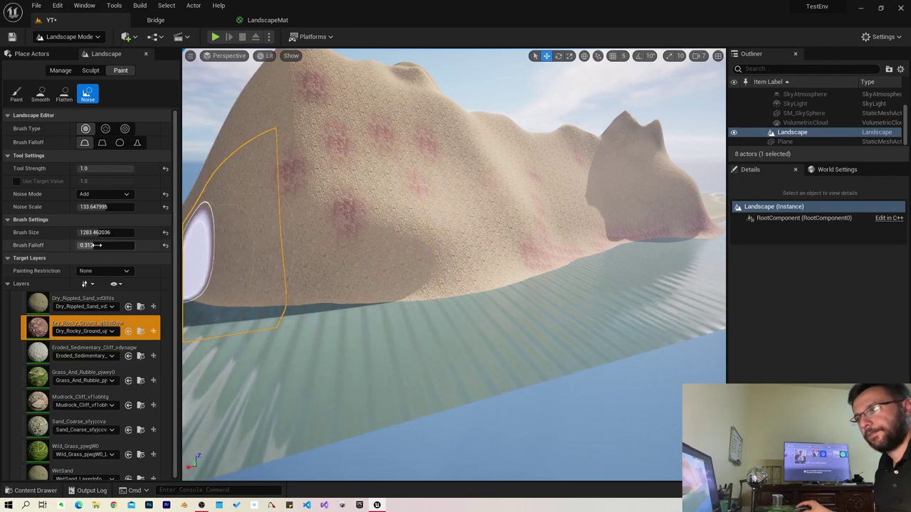
pyautogui.moveTo(295, 209); pyautogui.dragTo(321, 213, button='right')
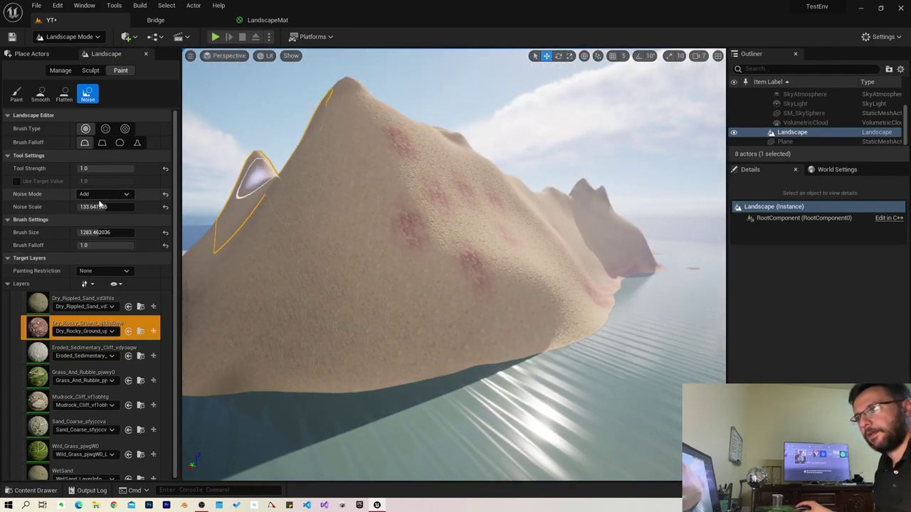
# Step: Set Noise Mode to add-and-subtract, paint the mountain's left face, and lower strength to 0.984
pyautogui.click(105, 194)
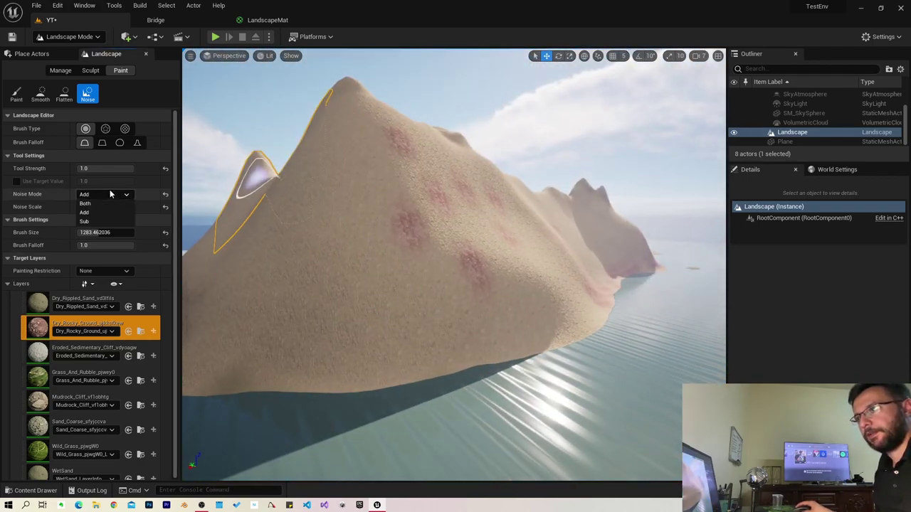
pyautogui.click(100, 205)
pyautogui.moveTo(368, 265); pyautogui.dragTo(308, 222)
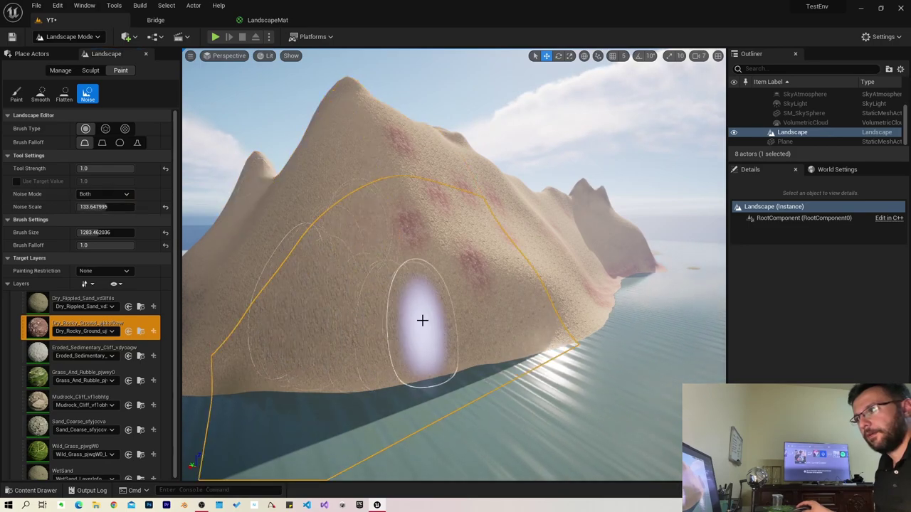
pyautogui.moveTo(307, 222)
pyautogui.mouseDown(button='right')
pyautogui.moveTo(278, 266)
pyautogui.moveTo(321, 259)
pyautogui.mouseUp(button='right')
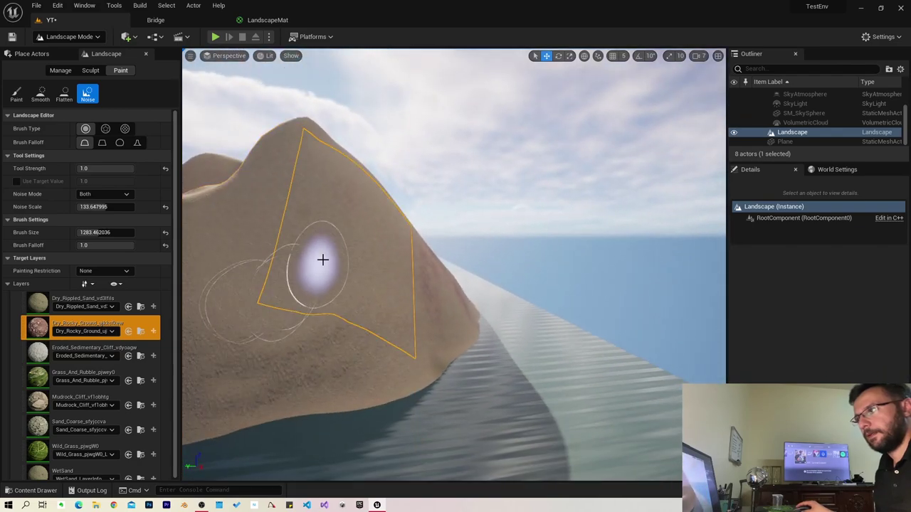
pyautogui.moveTo(217, 360); pyautogui.dragTo(356, 332, button='right')
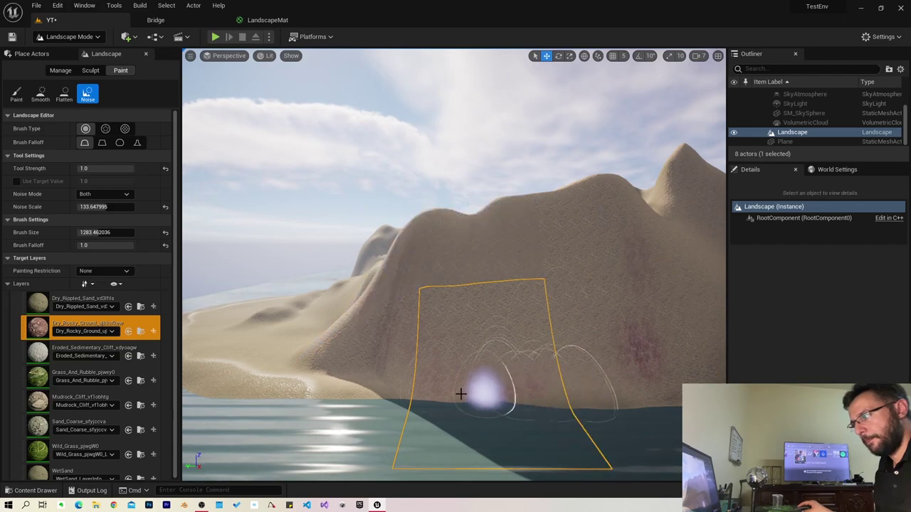
pyautogui.moveTo(656, 397); pyautogui.dragTo(385, 341, button='right')
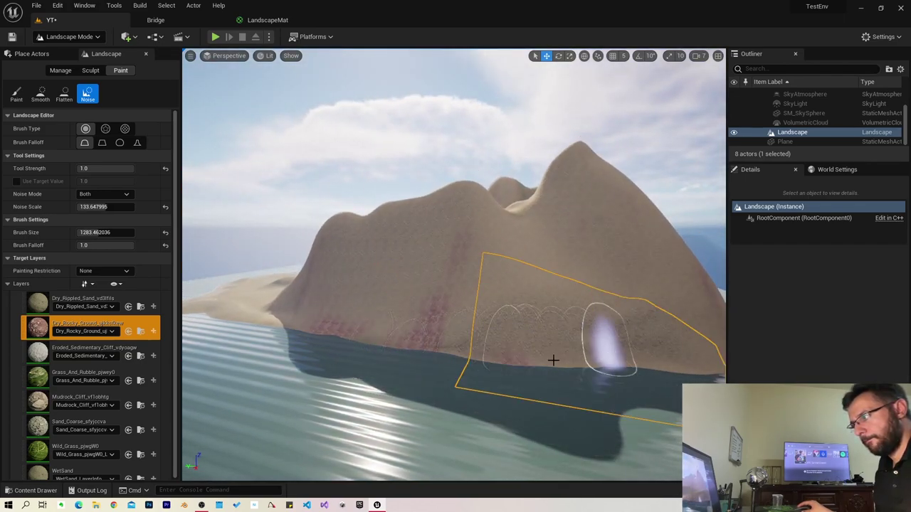
pyautogui.moveTo(543, 350)
pyautogui.mouseDown(button='right')
pyautogui.moveTo(455, 342)
pyautogui.moveTo(498, 323)
pyautogui.mouseUp(button='right')
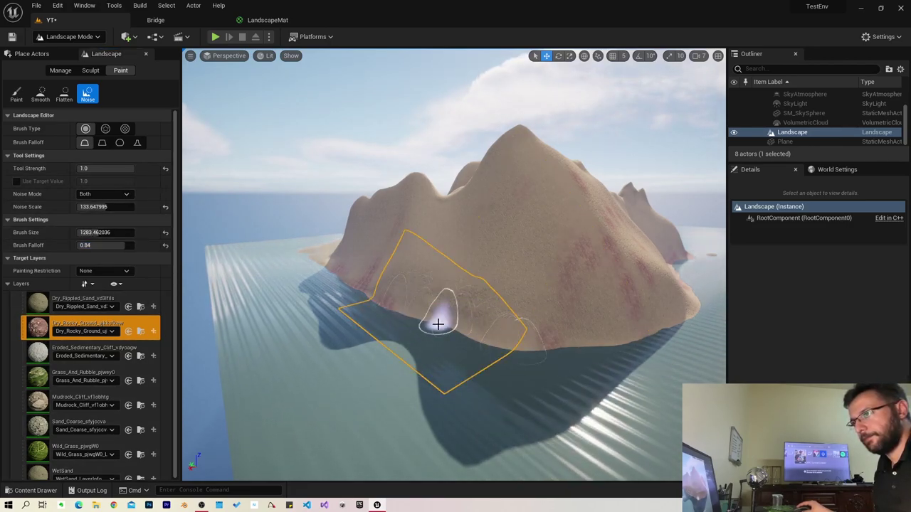
pyautogui.moveTo(107, 168); pyautogui.dragTo(103, 168)
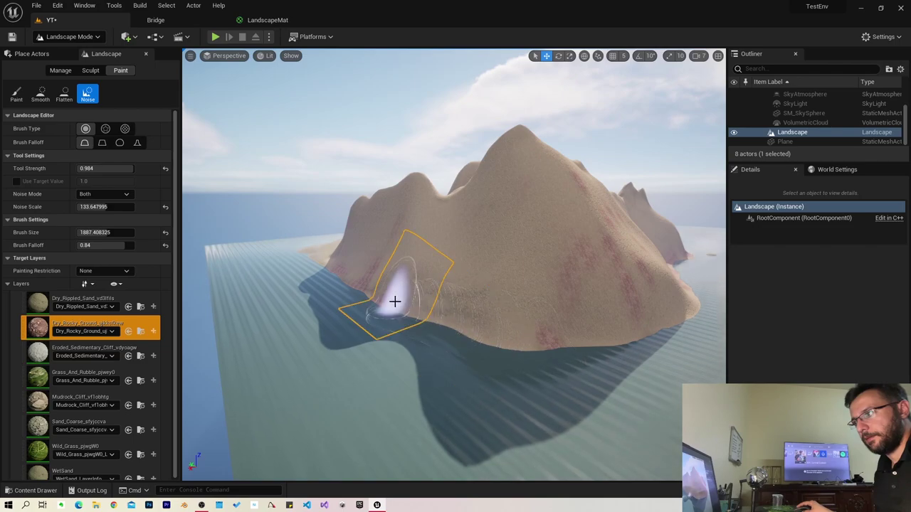
# Step: Enlarge the brush to about 2238 and paint add-only rocky-ground noise across the lower hill by the water
pyautogui.scroll(10, 382, 301)
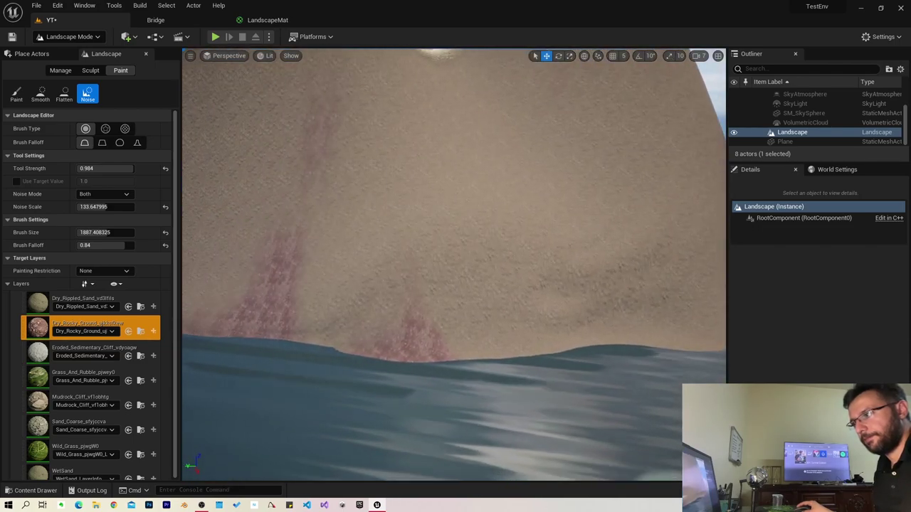
pyautogui.moveTo(111, 232); pyautogui.dragTo(124, 232)
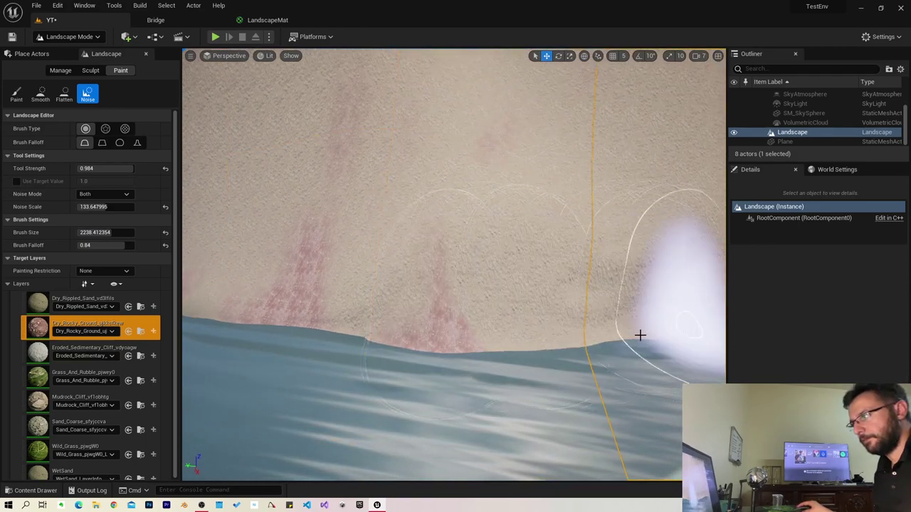
pyautogui.moveTo(638, 331); pyautogui.dragTo(476, 222)
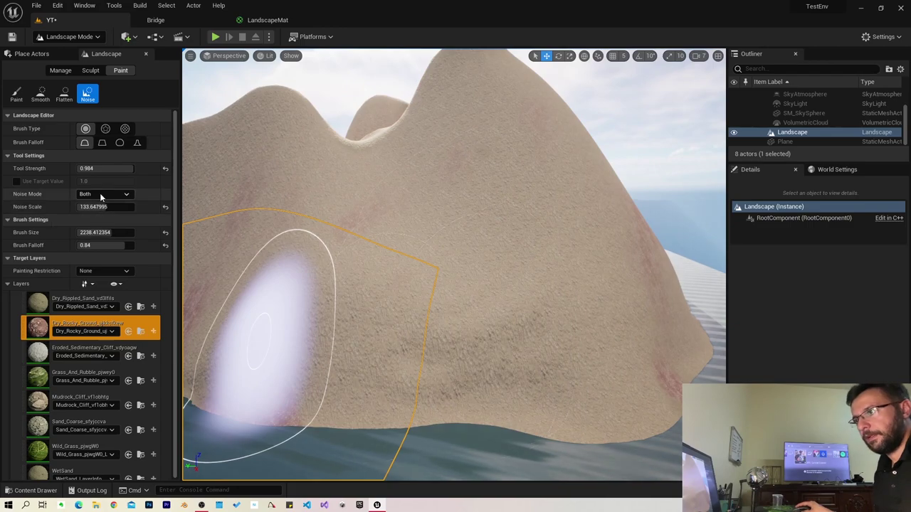
pyautogui.click(101, 213)
pyautogui.moveTo(358, 397); pyautogui.dragTo(609, 444)
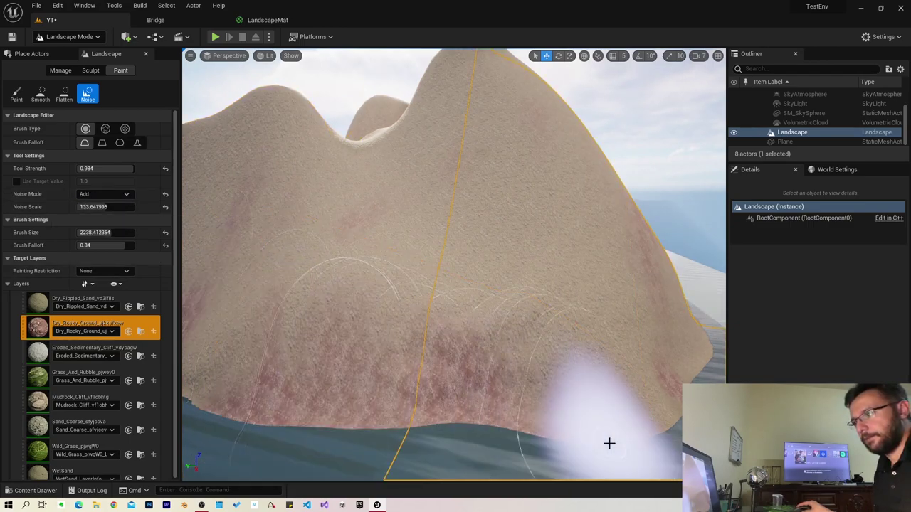
# Step: Fly around the sandy hill to inspect the painted rocky-ground noise
pyautogui.moveTo(388, 400); pyautogui.dragTo(633, 384, button='right')
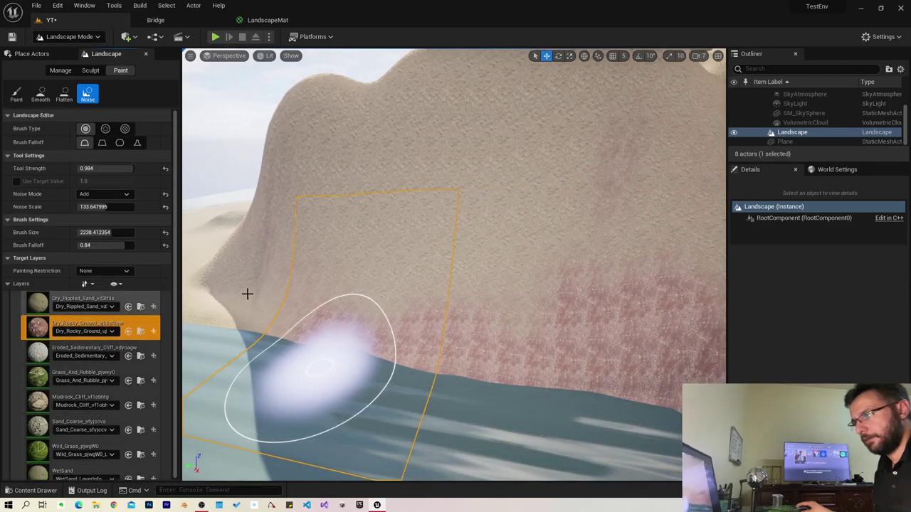
pyautogui.moveTo(246, 293); pyautogui.dragTo(299, 285, button='right')
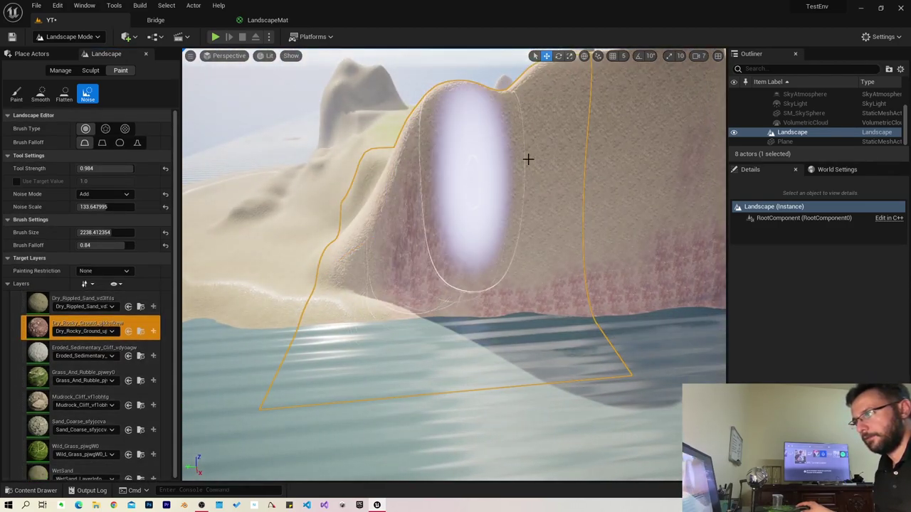
pyautogui.moveTo(549, 264)
pyautogui.mouseDown(button='right')
pyautogui.moveTo(498, 270)
pyautogui.moveTo(525, 271)
pyautogui.mouseUp(button='right')
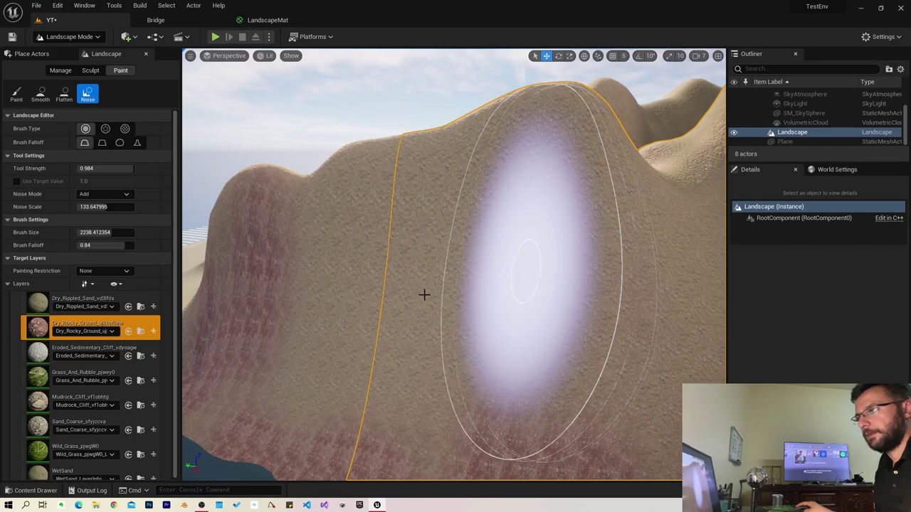
pyautogui.moveTo(460, 321); pyautogui.dragTo(460, 321, button='right')
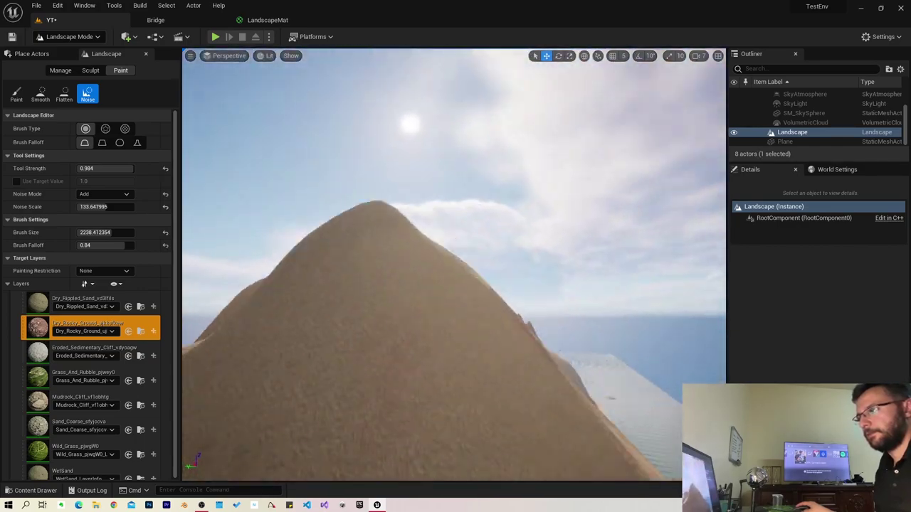
pyautogui.moveTo(258, 337); pyautogui.dragTo(257, 337, button='right')
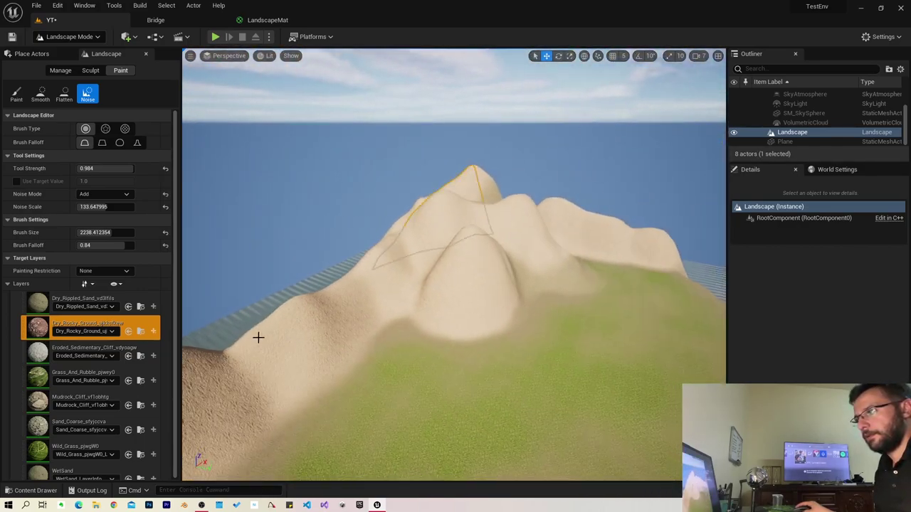
pyautogui.click(103, 194)
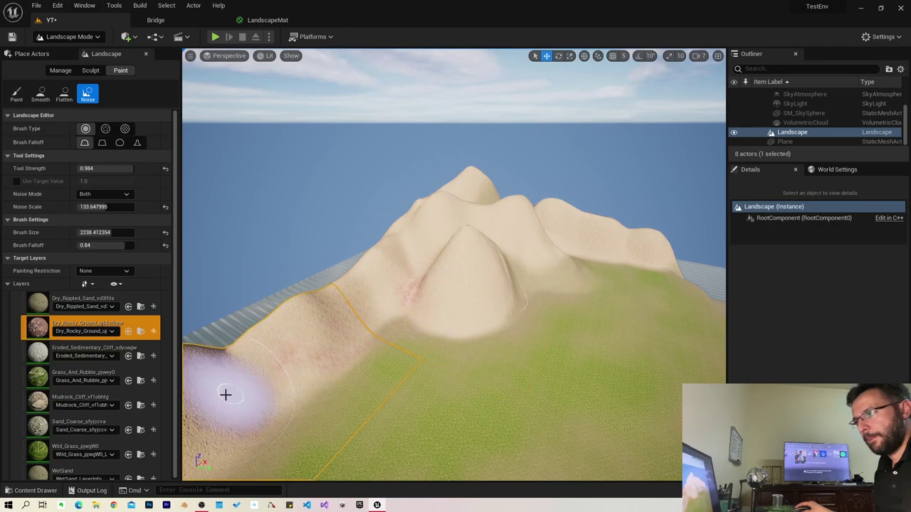
pyautogui.moveTo(226, 392); pyautogui.dragTo(226, 392, button='right')
pyautogui.moveTo(479, 309); pyautogui.dragTo(480, 309, button='right')
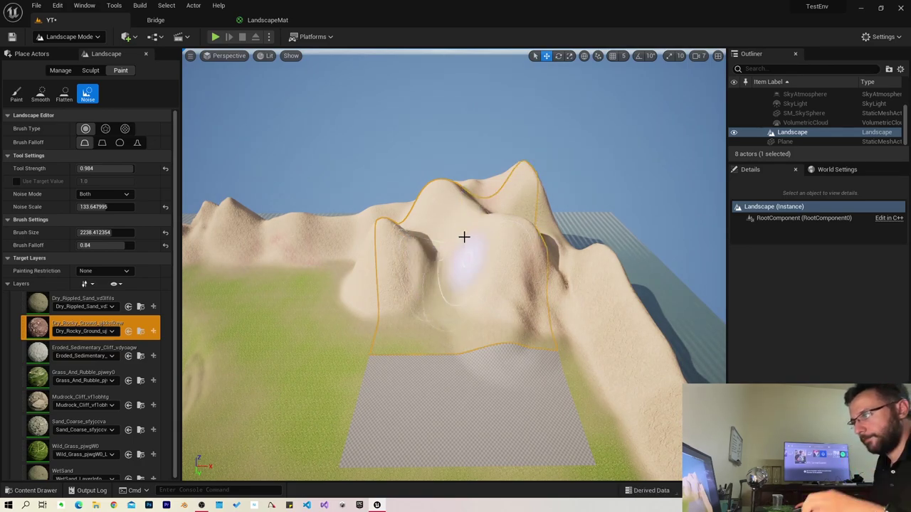
pyautogui.scroll(3, 464, 237)
pyautogui.scroll(3, 470, 246)
pyautogui.scroll(3, 475, 254)
pyautogui.scroll(2, 481, 263)
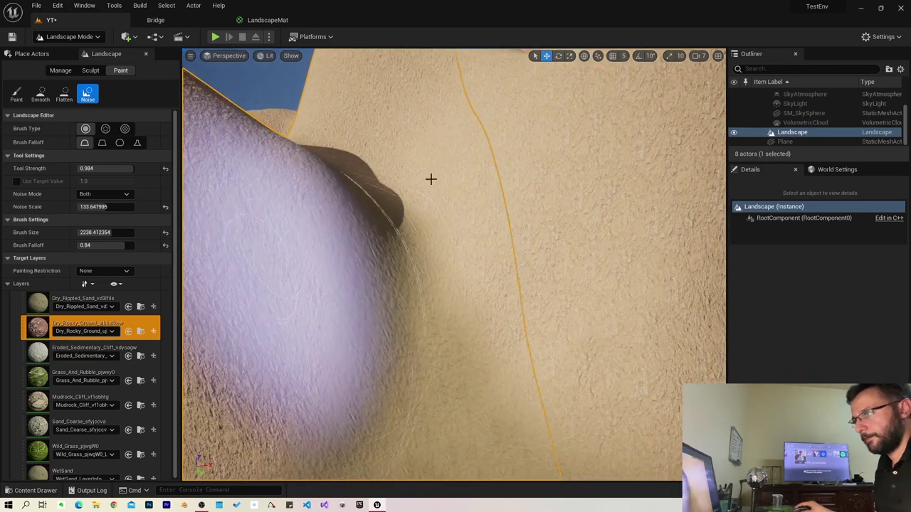
pyautogui.scroll(-3, 430, 179)
pyautogui.scroll(-3, 401, 238)
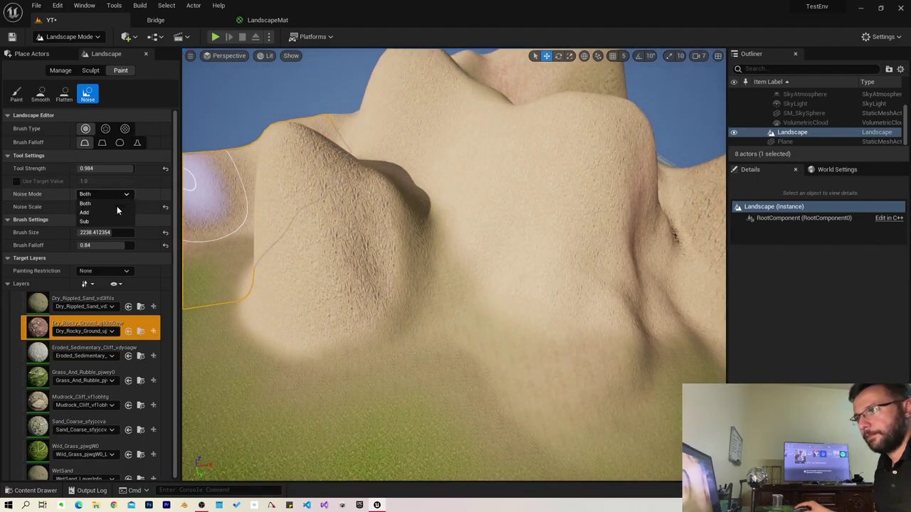
# Step: Switch Noise Mode to Add and paint rocky ground over the right and left hill faces
pyautogui.click(107, 213)
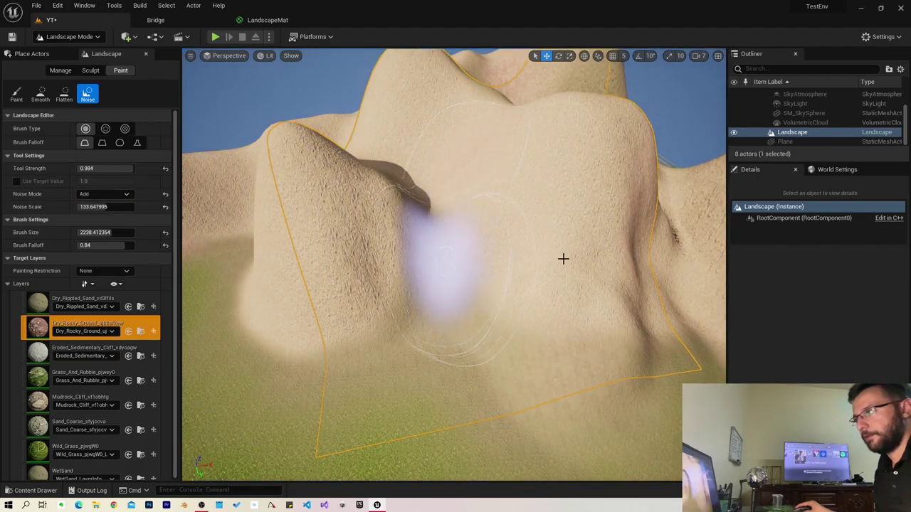
pyautogui.moveTo(563, 259)
pyautogui.mouseDown()
pyautogui.moveTo(508, 244)
pyautogui.moveTo(303, 301)
pyautogui.moveTo(602, 354)
pyautogui.moveTo(305, 298)
pyautogui.moveTo(218, 302)
pyautogui.moveTo(296, 350)
pyautogui.mouseUp()
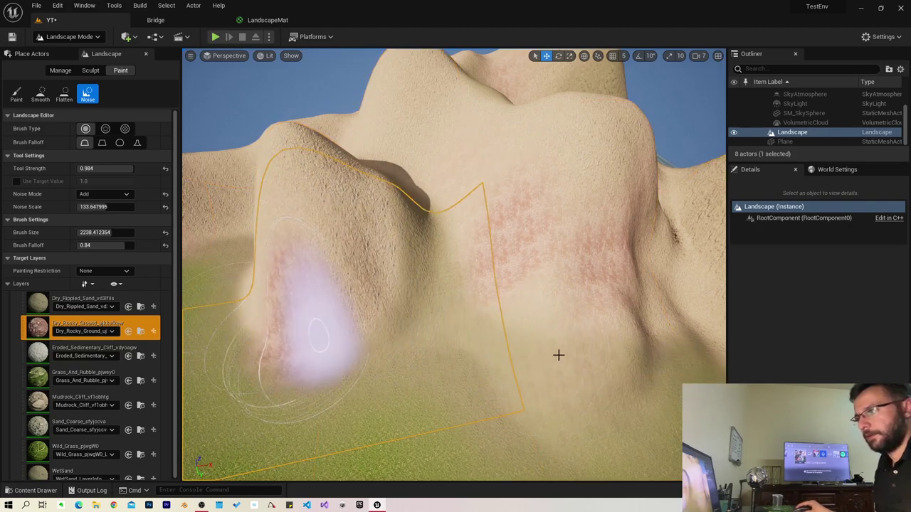
pyautogui.moveTo(558, 355)
pyautogui.mouseDown()
pyautogui.moveTo(340, 332)
pyautogui.moveTo(315, 318)
pyautogui.moveTo(360, 403)
pyautogui.mouseUp()
pyautogui.moveTo(360, 403); pyautogui.dragTo(360, 403, button='right')
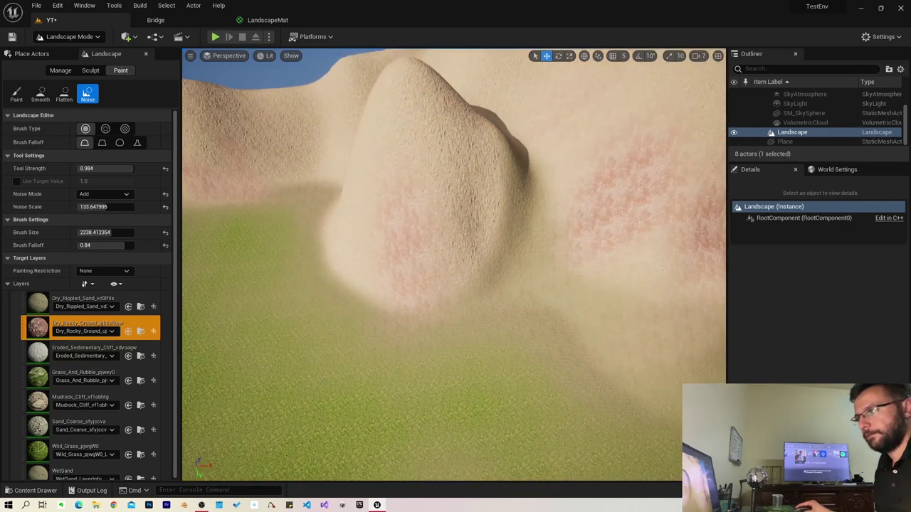
# Step: From a high view, paint rocky ground across the right hills and the lower outer slope
pyautogui.rightClick(287, 366)
pyautogui.moveTo(372, 351)
pyautogui.mouseDown(button='right')
pyautogui.moveTo(211, 350)
pyautogui.moveTo(266, 349)
pyautogui.mouseUp(button='right')
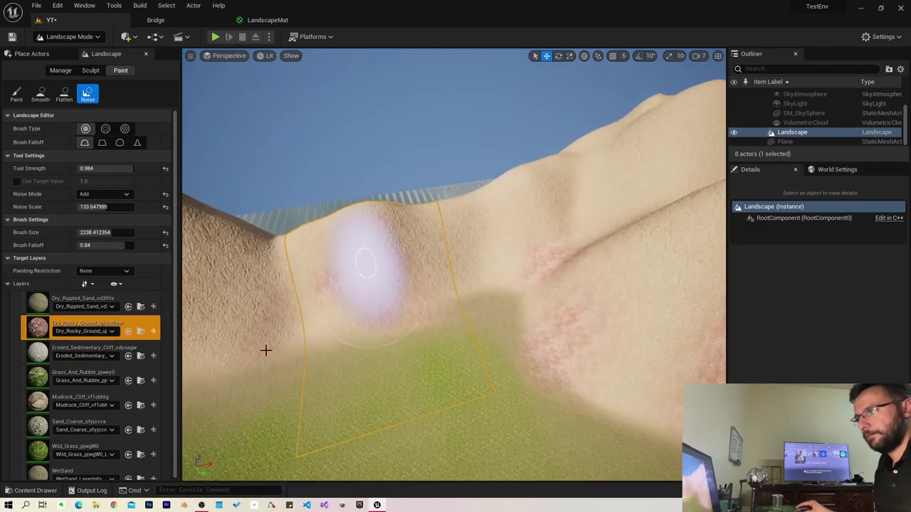
pyautogui.rightClick(220, 346)
pyautogui.moveTo(515, 228); pyautogui.dragTo(514, 228, button='right')
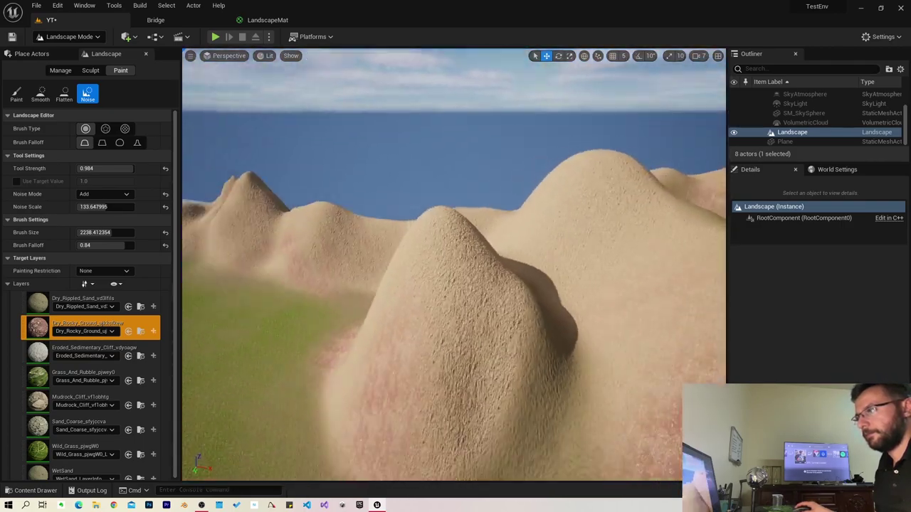
pyautogui.moveTo(573, 233); pyautogui.dragTo(573, 234, button='right')
pyautogui.moveTo(452, 352); pyautogui.dragTo(710, 328, button='right')
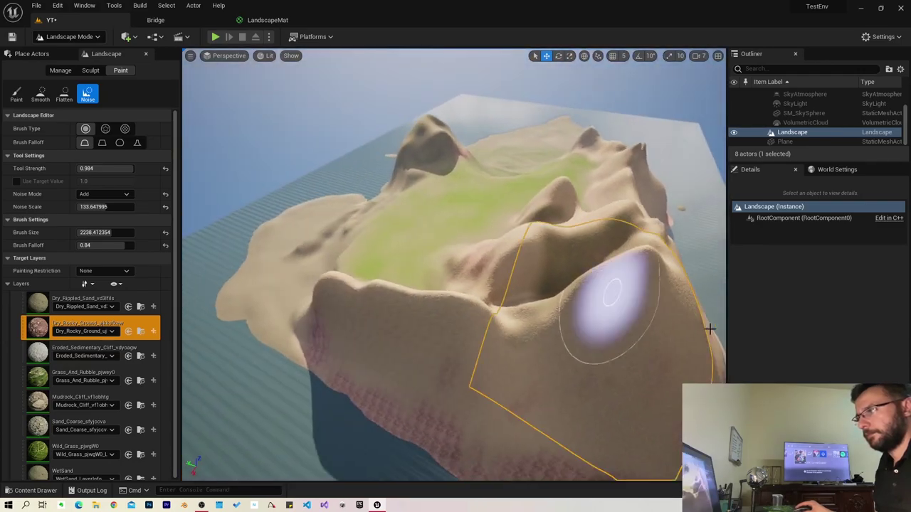
pyautogui.moveTo(710, 328); pyautogui.dragTo(390, 353)
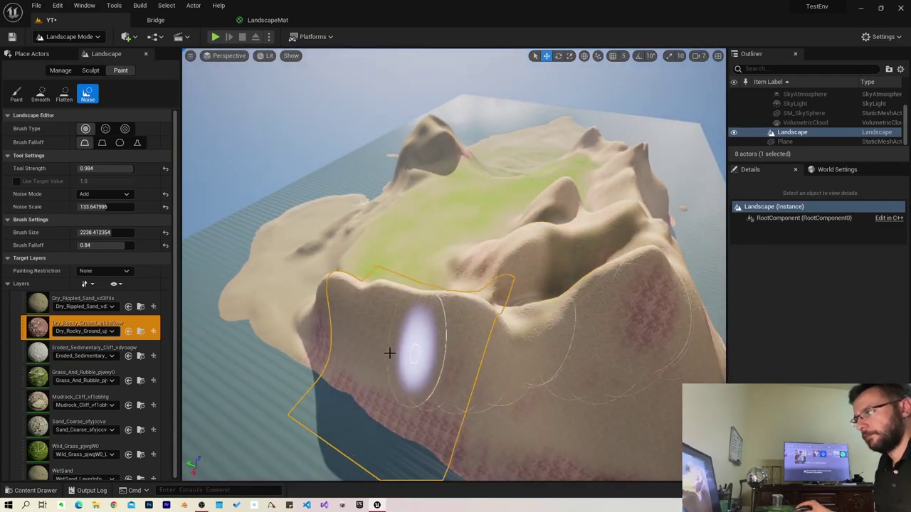
pyautogui.moveTo(556, 393); pyautogui.dragTo(706, 375)
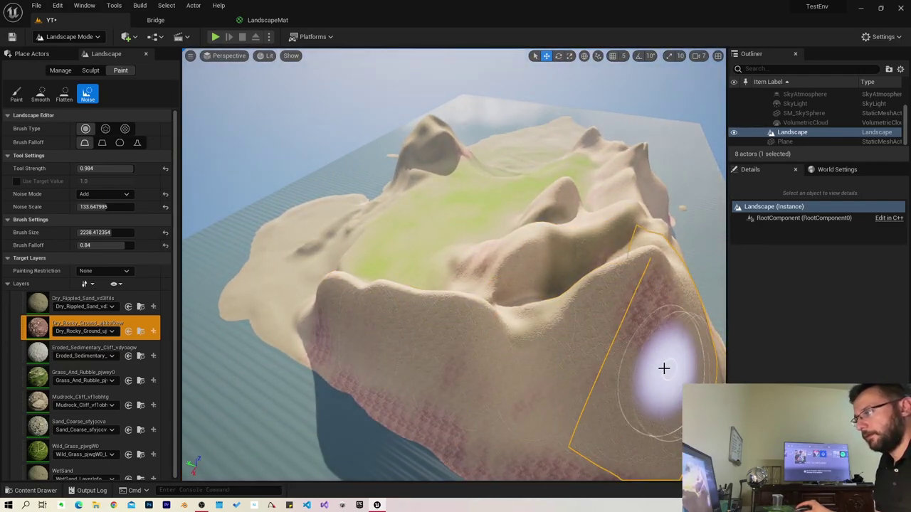
pyautogui.moveTo(610, 316); pyautogui.dragTo(541, 306, button='right')
# Step: Select the Eroded_Sedimentary_Cliff layer, paint it across the central slope, and start a play test
pyautogui.click(66, 347)
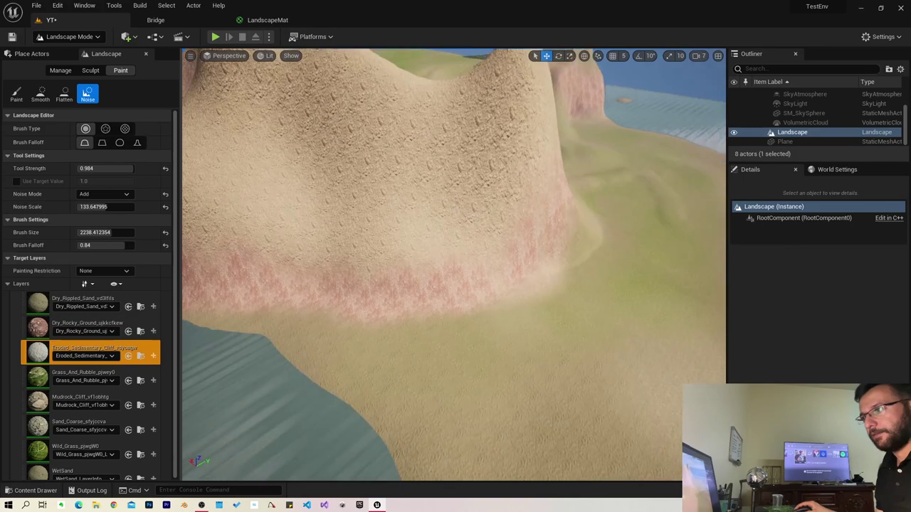
pyautogui.moveTo(483, 339); pyautogui.dragTo(484, 338, button='right')
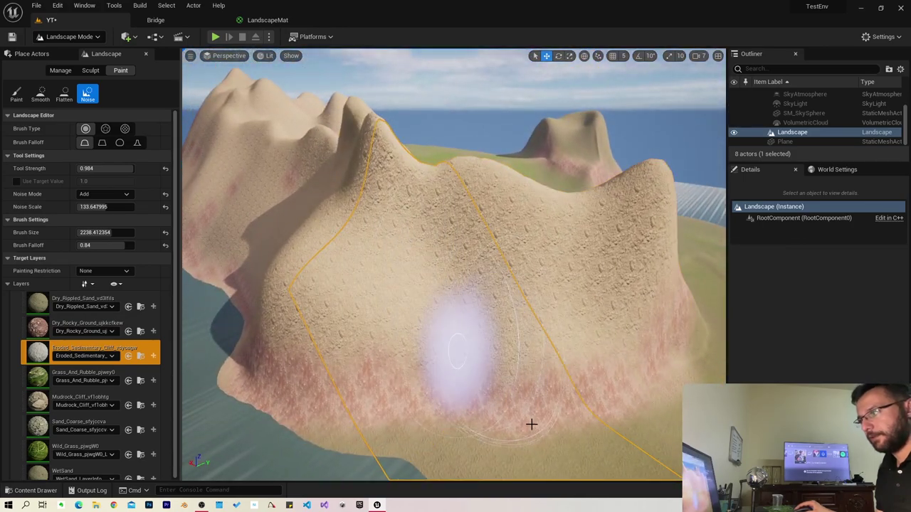
pyautogui.moveTo(531, 425); pyautogui.dragTo(600, 406)
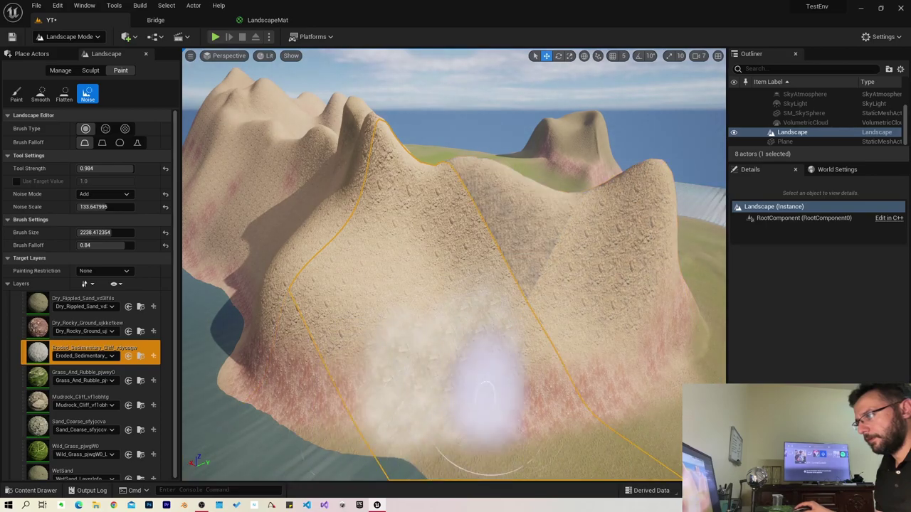
pyautogui.moveTo(487, 388); pyautogui.dragTo(192, 76, button='right')
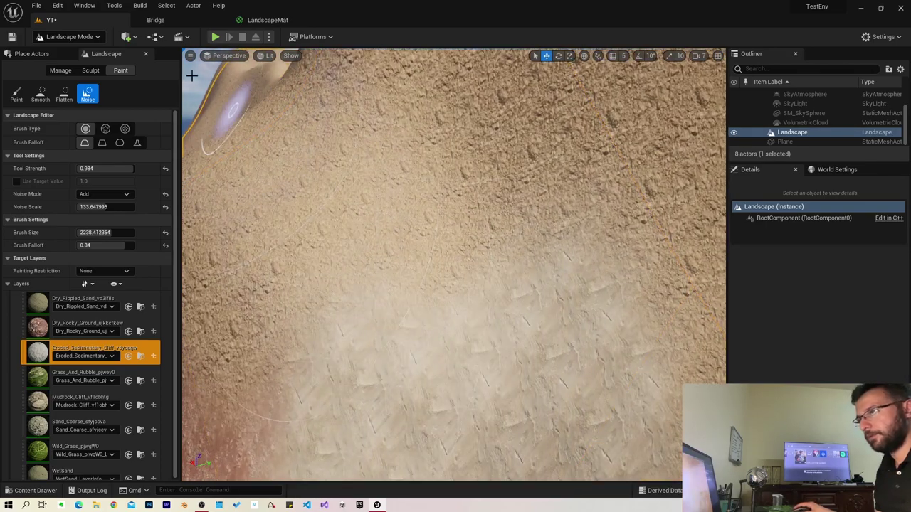
pyautogui.hotkey('alt', 'p')
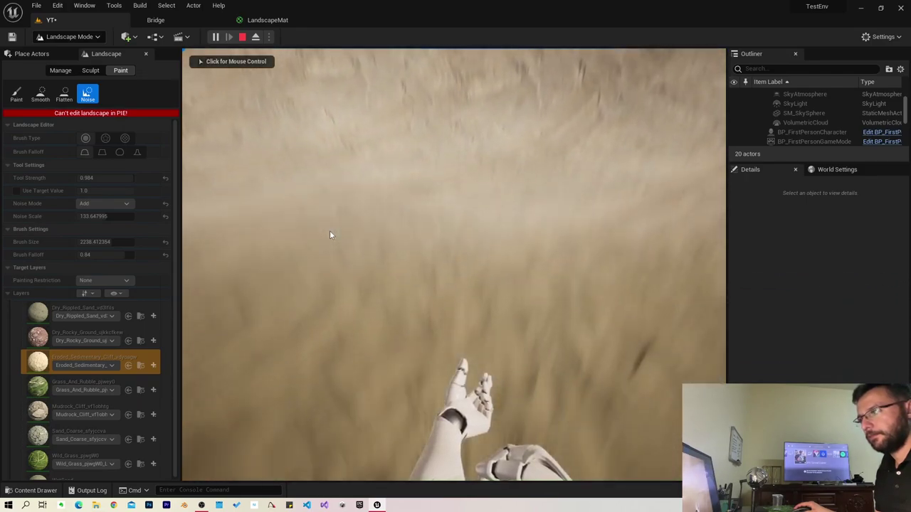
# Step: Take mouse control in the play session, then exit back to the landscape editor
pyautogui.click(329, 232)
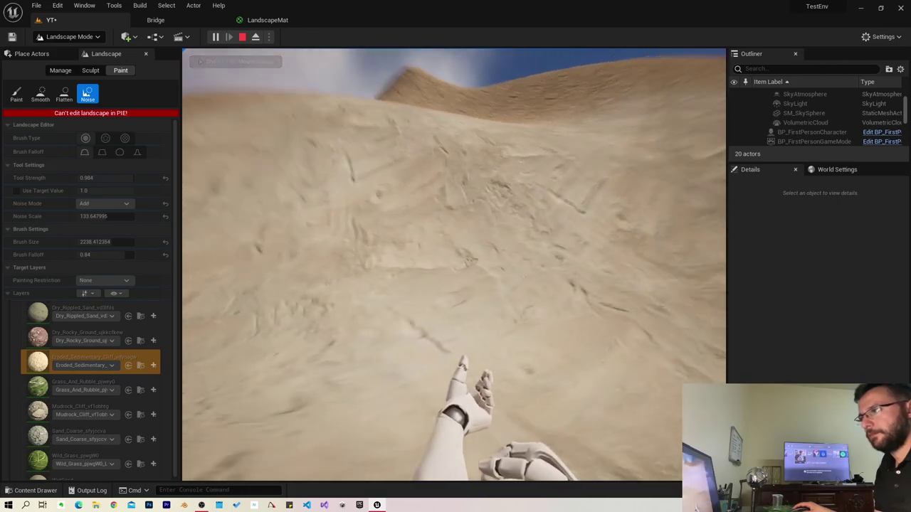
pyautogui.press('Escape')
pyautogui.moveTo(436, 82); pyautogui.dragTo(451, 209, button='right')
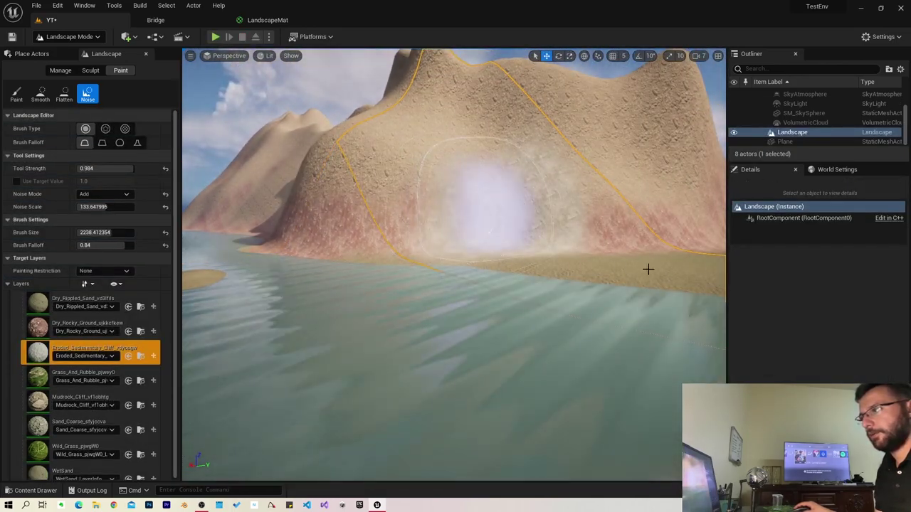
# Step: Paint the eroded cliff layer along the hill ridge and across the sand hill's face
pyautogui.moveTo(648, 269); pyautogui.dragTo(488, 186)
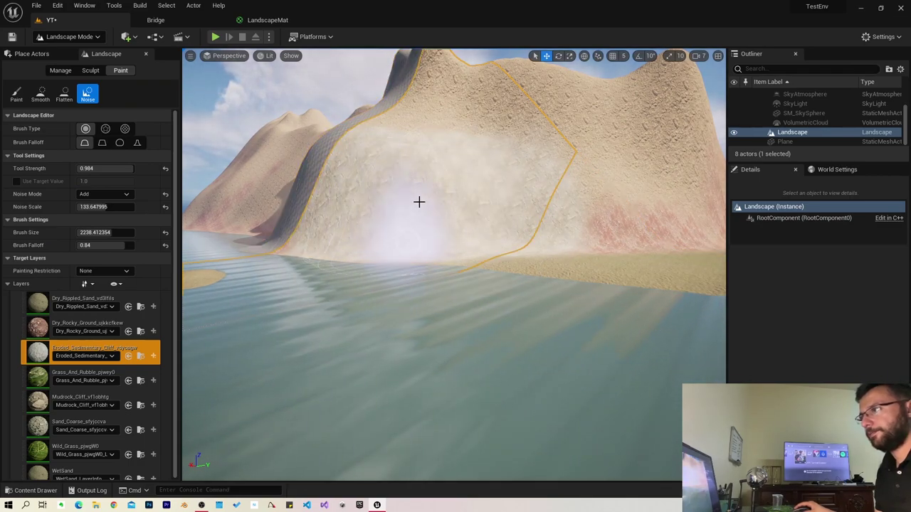
pyautogui.moveTo(419, 202); pyautogui.dragTo(456, 213, button='right')
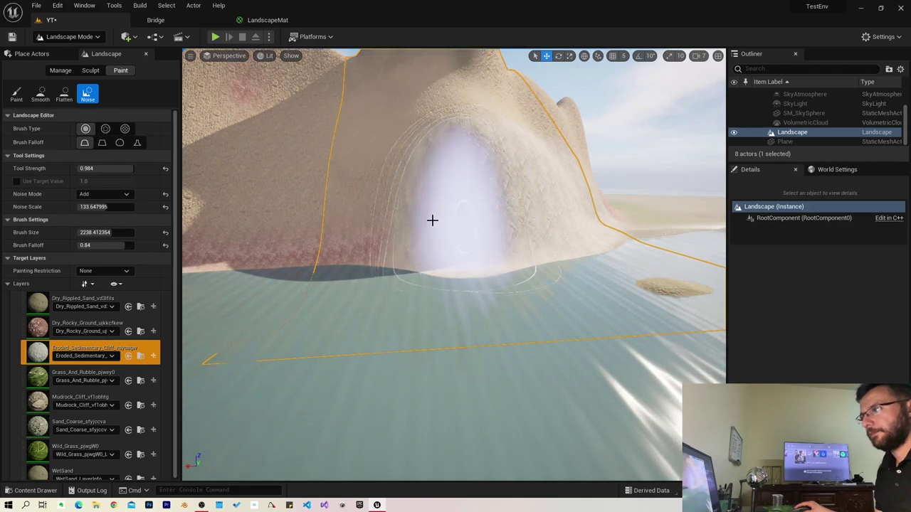
pyautogui.moveTo(309, 195); pyautogui.dragTo(640, 193, button='right')
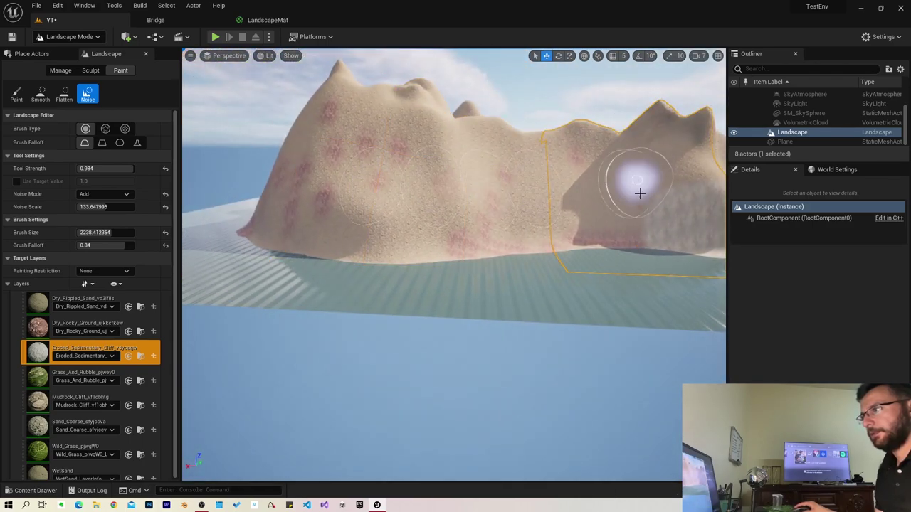
pyautogui.moveTo(640, 192); pyautogui.dragTo(502, 238)
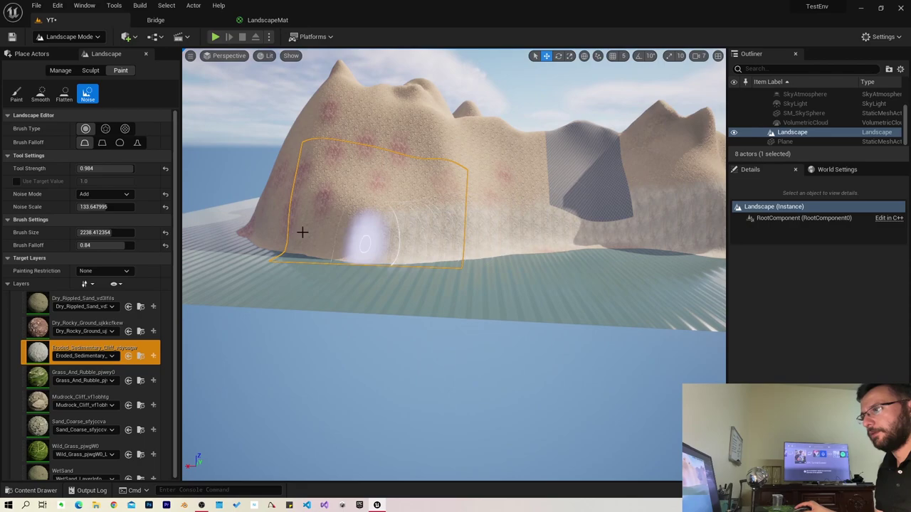
# Step: Orbit to another hill and paint the eroded cliff layer up its hillside
pyautogui.moveTo(252, 221); pyautogui.dragTo(252, 221, button='right')
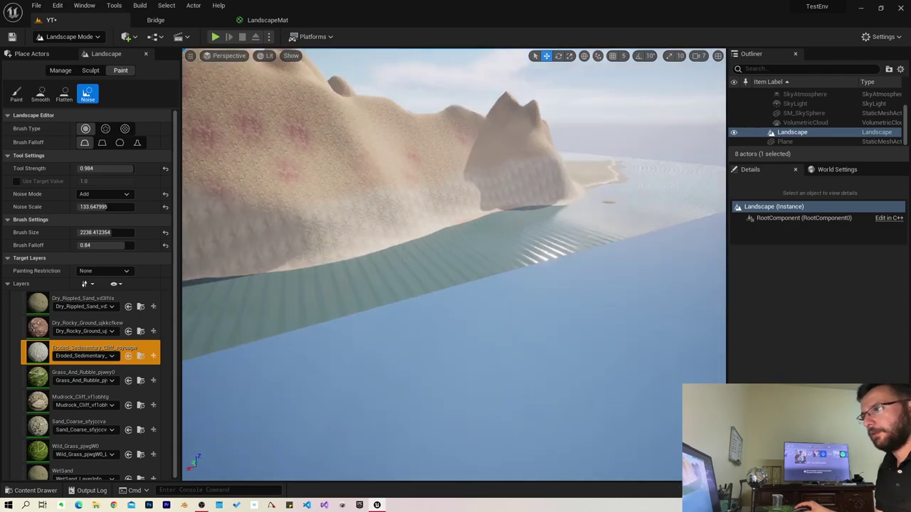
pyautogui.moveTo(364, 240); pyautogui.dragTo(364, 240, button='right')
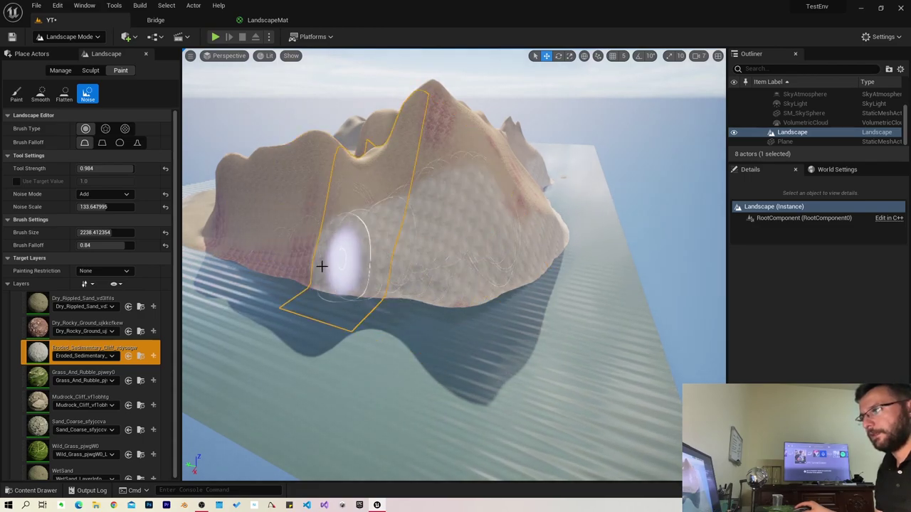
pyautogui.moveTo(322, 266); pyautogui.dragTo(322, 266, button='right')
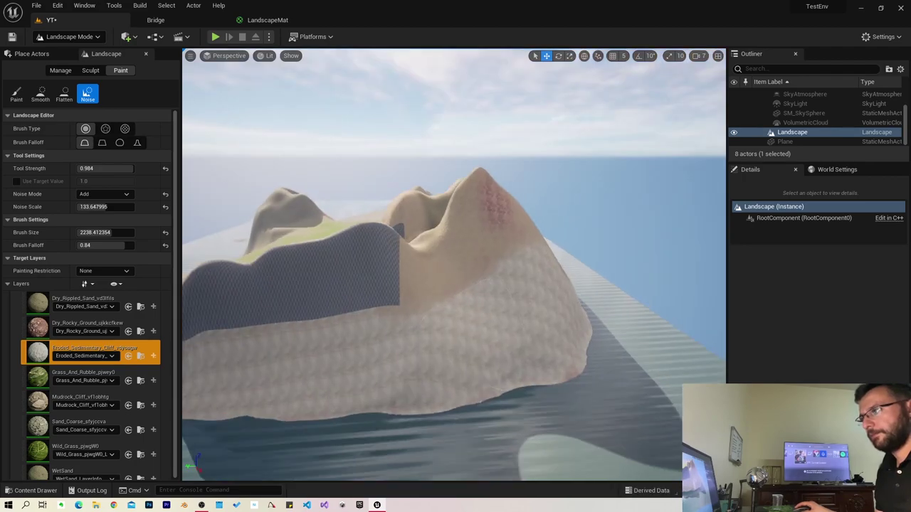
pyautogui.moveTo(484, 251); pyautogui.dragTo(434, 260, button='right')
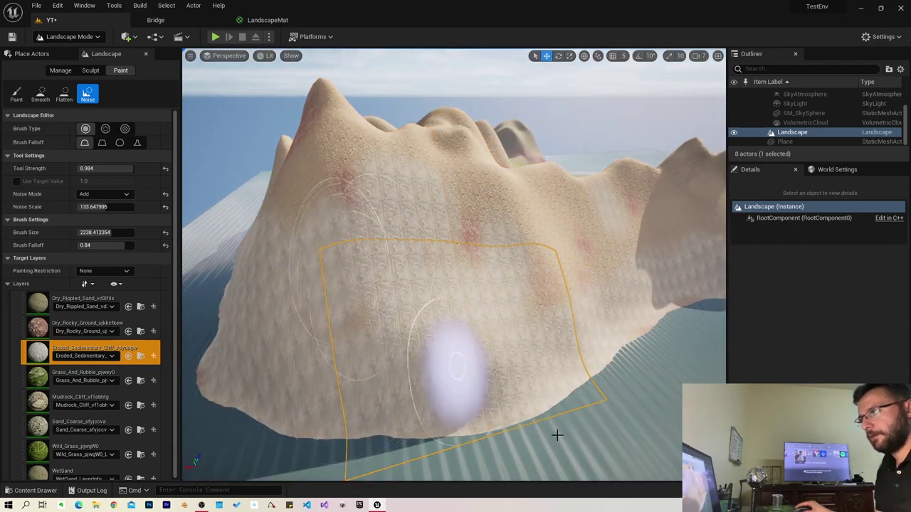
pyautogui.press('w')
pyautogui.moveTo(557, 435); pyautogui.dragTo(556, 435, button='right')
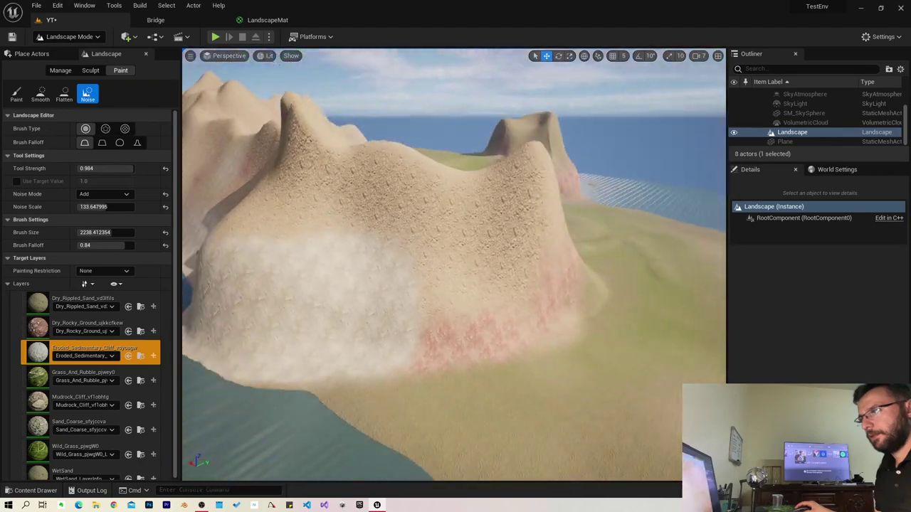
pyautogui.moveTo(524, 314); pyautogui.dragTo(525, 314, button='right')
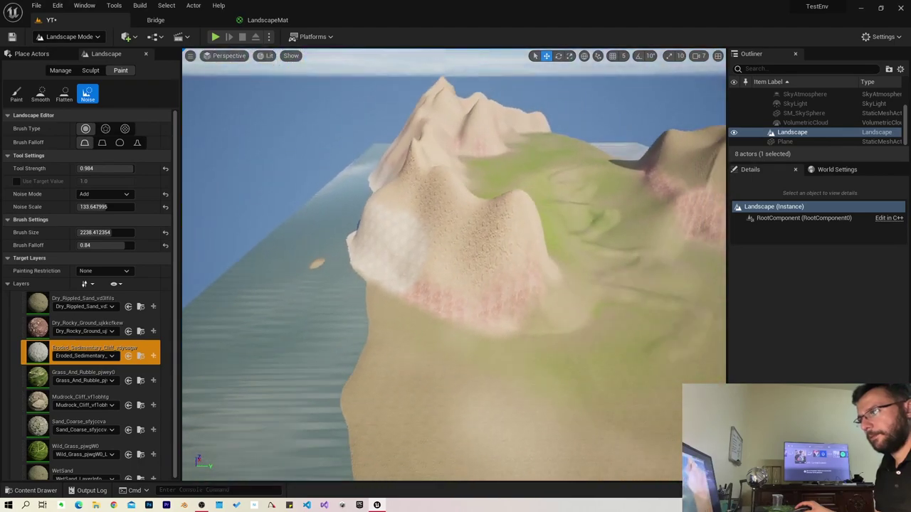
pyautogui.moveTo(394, 245); pyautogui.dragTo(400, 218)
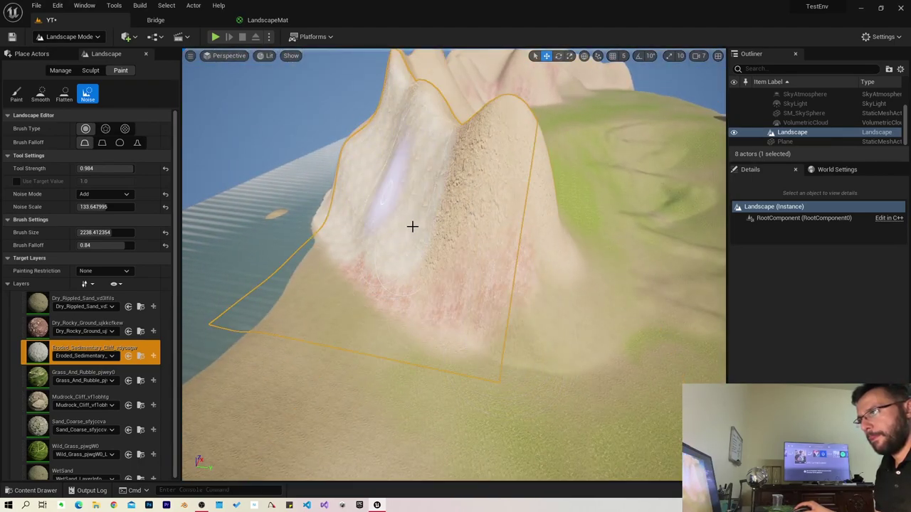
pyautogui.scroll(5, 376, 305)
pyautogui.moveTo(375, 305); pyautogui.dragTo(223, 138, button='right')
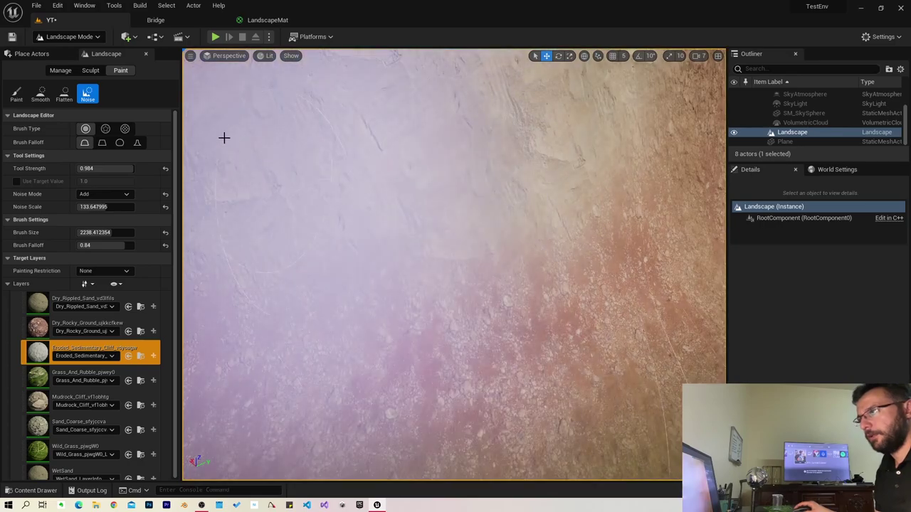
# Step: Play the level, walk from the sand across grass toward the rocky cliff, then stop
pyautogui.click(214, 36)
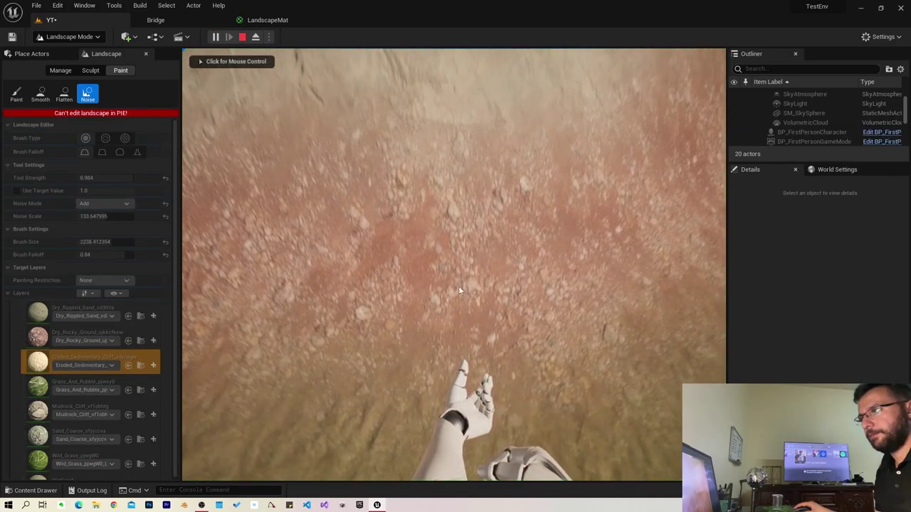
pyautogui.press('w')
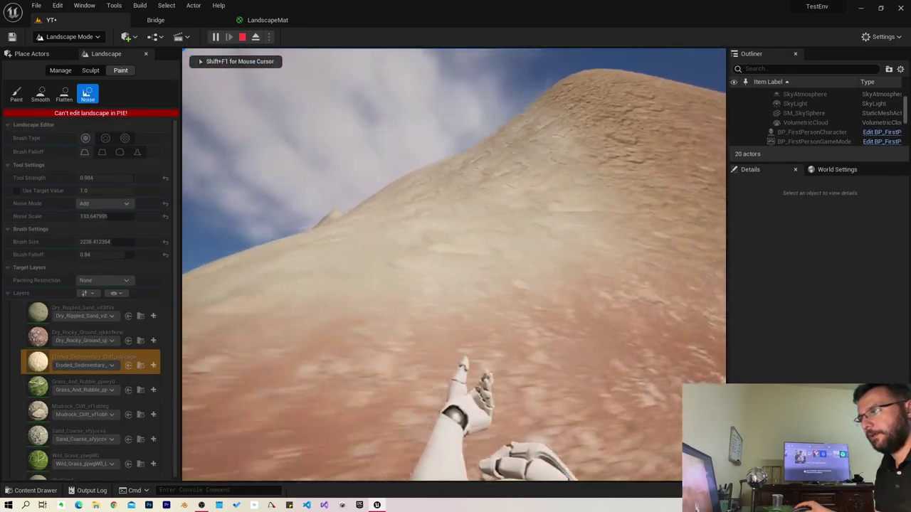
pyautogui.press('w')
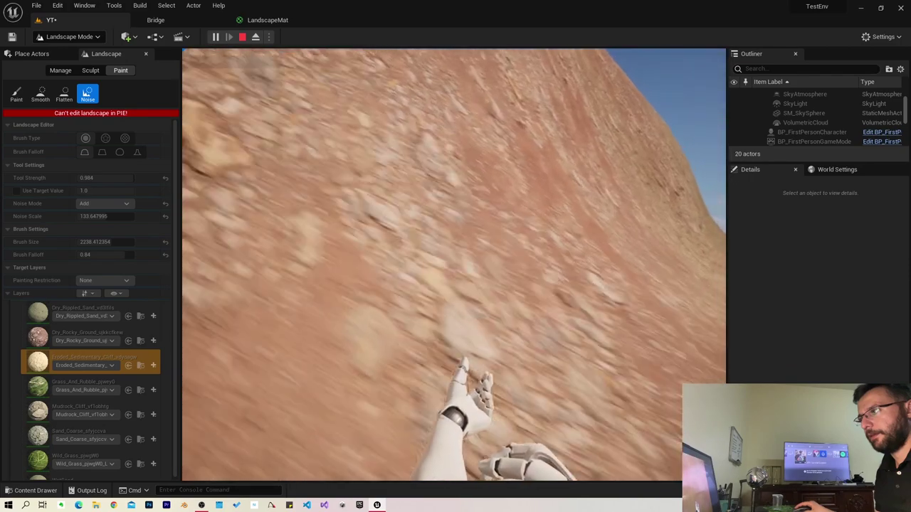
pyautogui.press('w')
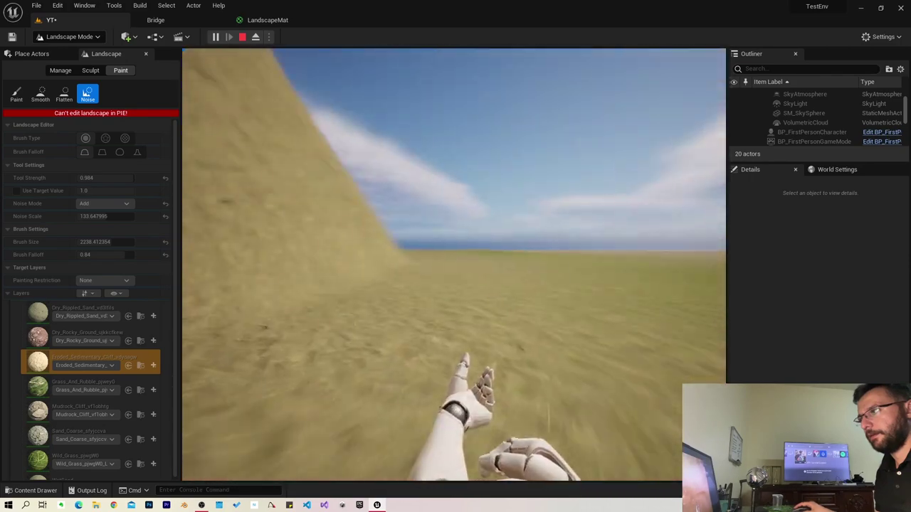
pyautogui.press('w')
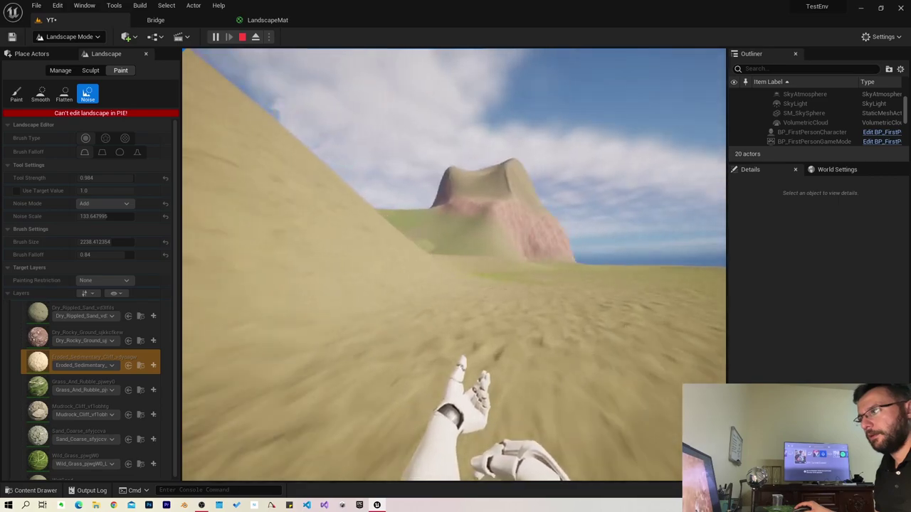
pyautogui.press('w')
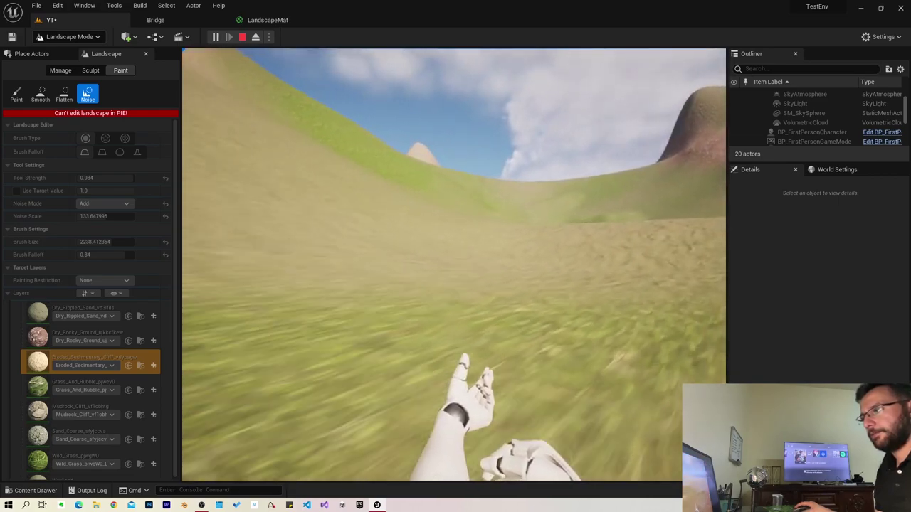
pyautogui.press('w')
pyautogui.press('w')
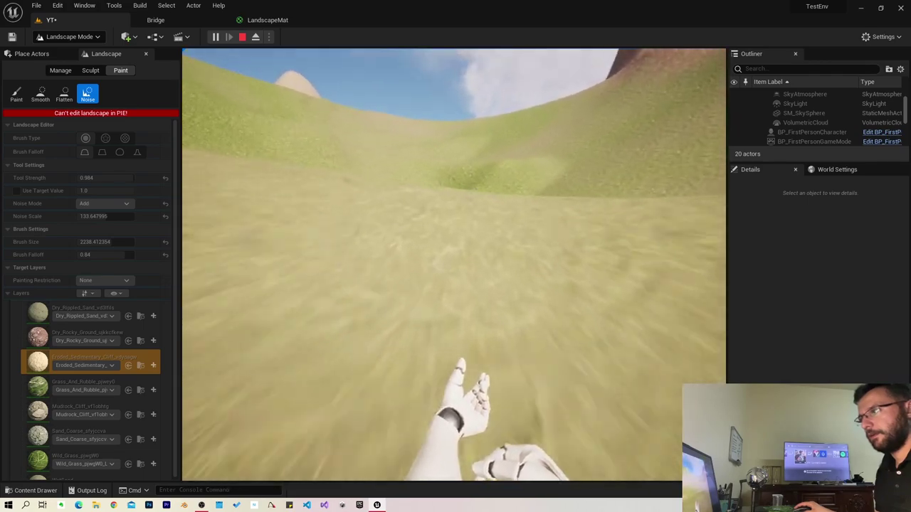
pyautogui.press('Escape')
# Step: Paint Dry_Rippled_Sand across the central grassy slopes with the Paint tool
pyautogui.scroll(-10, 326, 210)
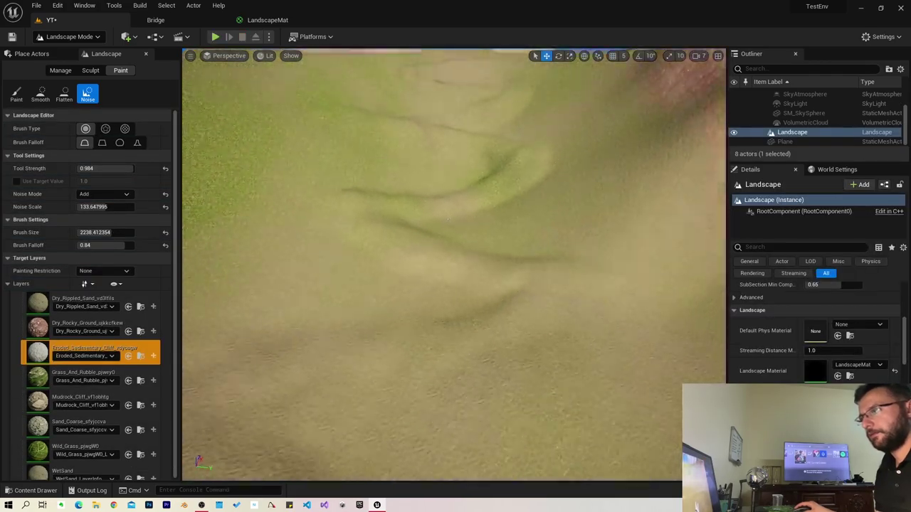
pyautogui.click(16, 95)
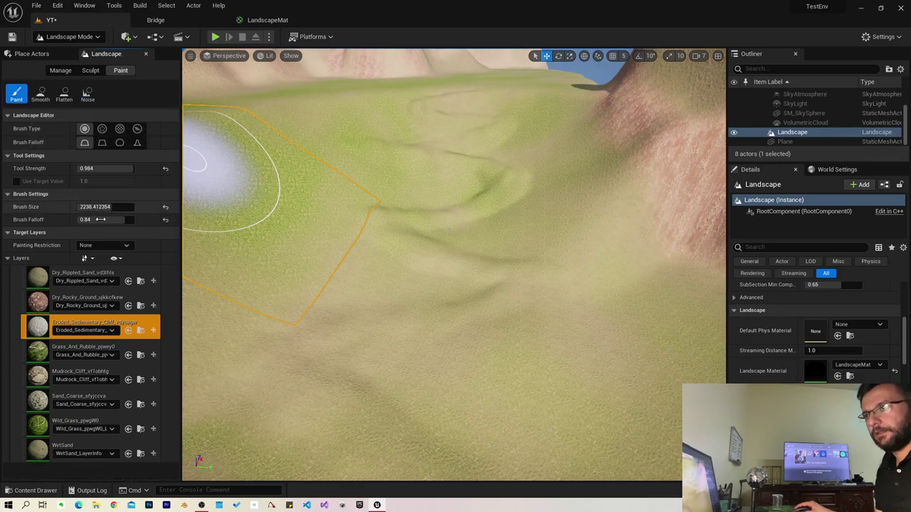
pyautogui.click(45, 281)
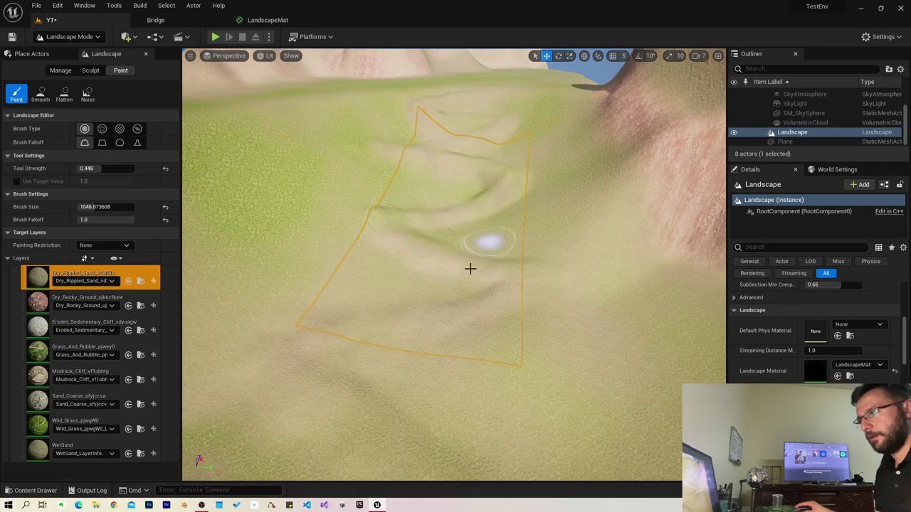
pyautogui.moveTo(470, 268); pyautogui.dragTo(394, 230)
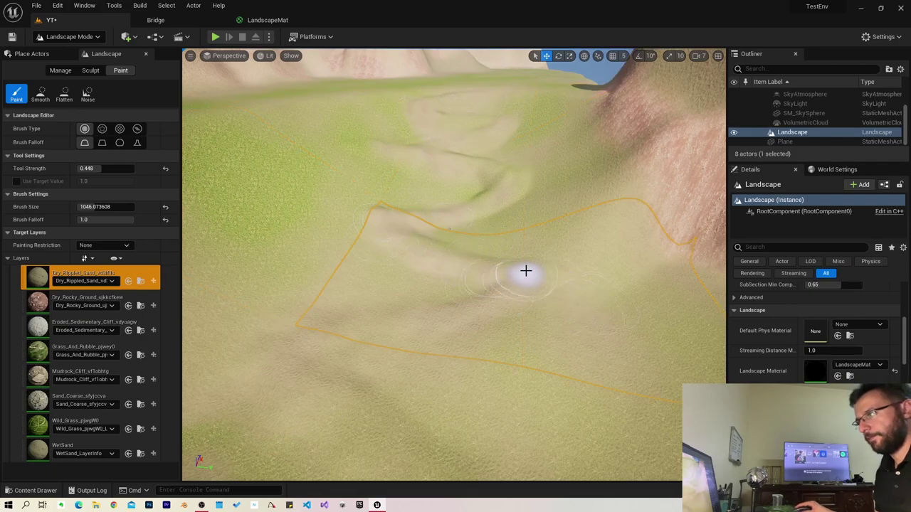
# Step: Pull back and rise to a higher view of the whole island and sand mountain
pyautogui.scroll(5, 557, 305)
pyautogui.scroll(3, 550, 224)
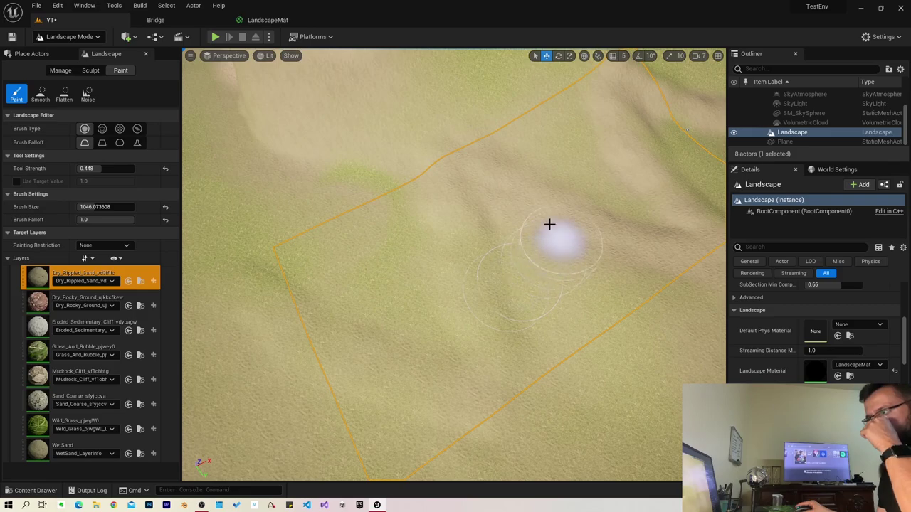
pyautogui.scroll(3, 484, 286)
pyautogui.scroll(3, 203, 284)
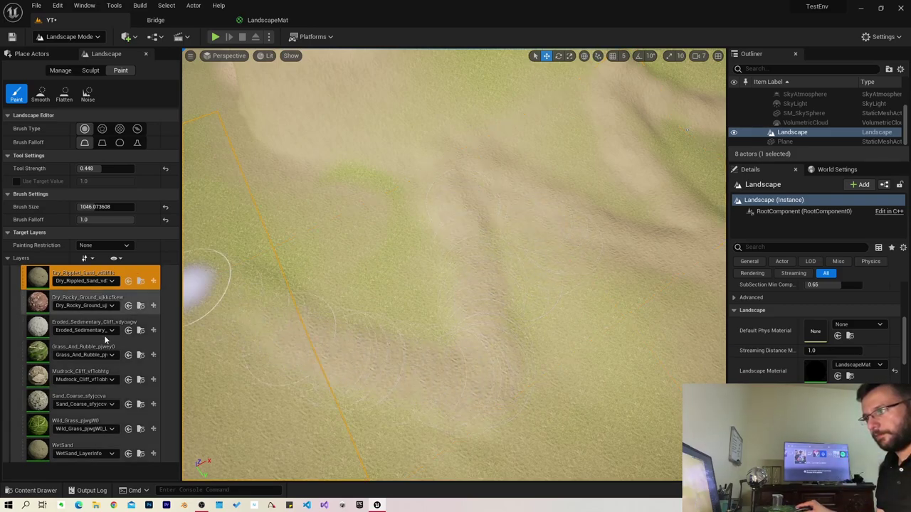
pyautogui.scroll(-5, 455, 265)
pyautogui.moveTo(455, 265)
pyautogui.mouseDown(button='right')
pyautogui.moveTo(399, 270)
pyautogui.moveTo(456, 271)
pyautogui.mouseUp(button='right')
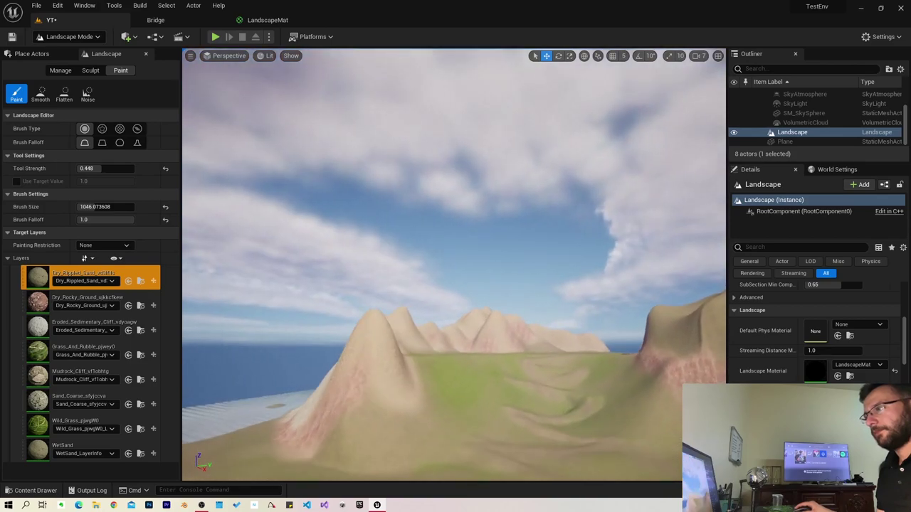
pyautogui.scroll(3, 456, 270)
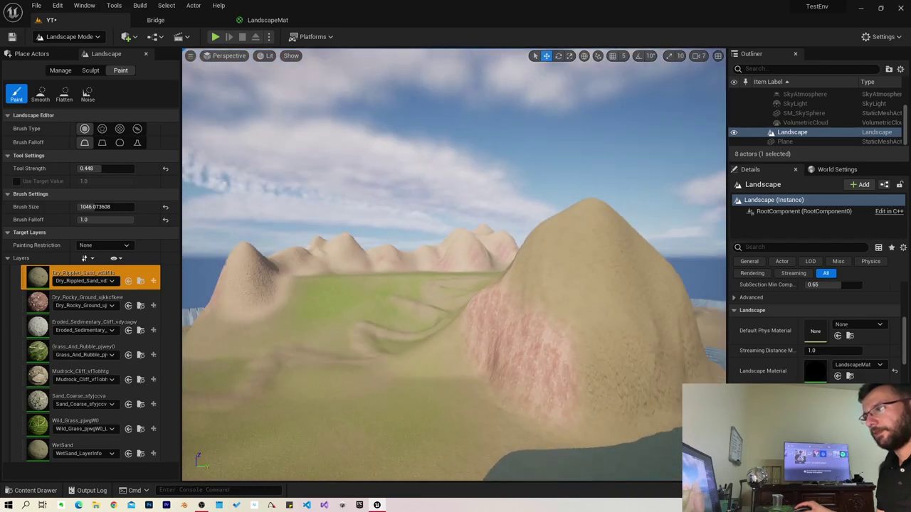
pyautogui.moveTo(387, 349); pyautogui.dragTo(337, 346, button='right')
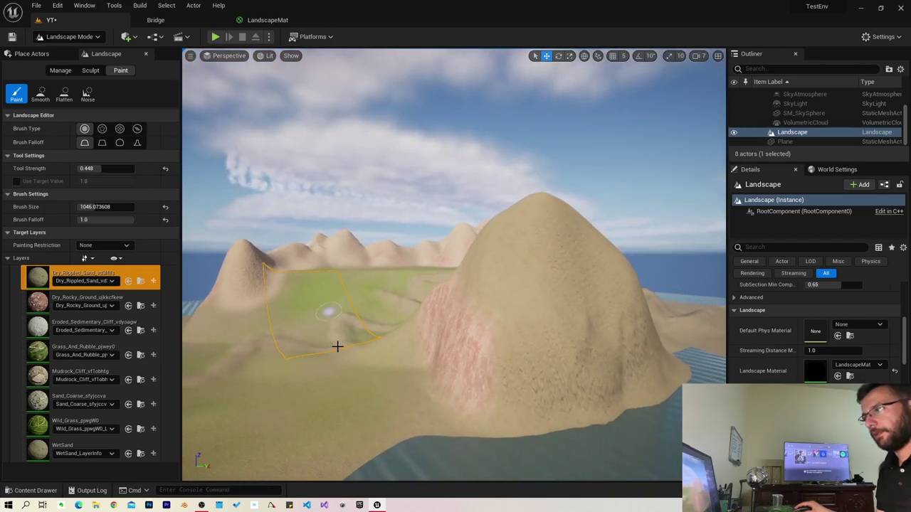
# Step: Paint the Mudrock_Cliff layer onto the left hillside
pyautogui.click(35, 305)
pyautogui.click(43, 333)
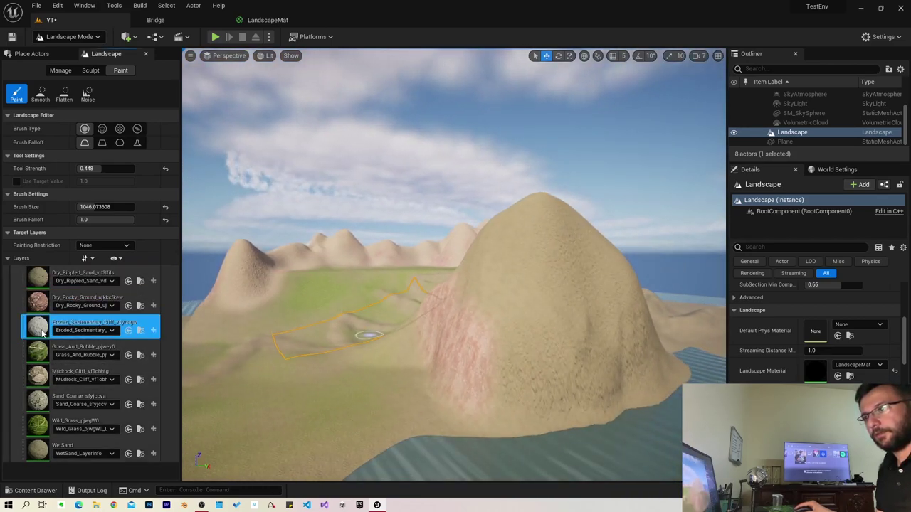
pyautogui.click(39, 379)
pyautogui.moveTo(514, 310); pyautogui.dragTo(535, 350)
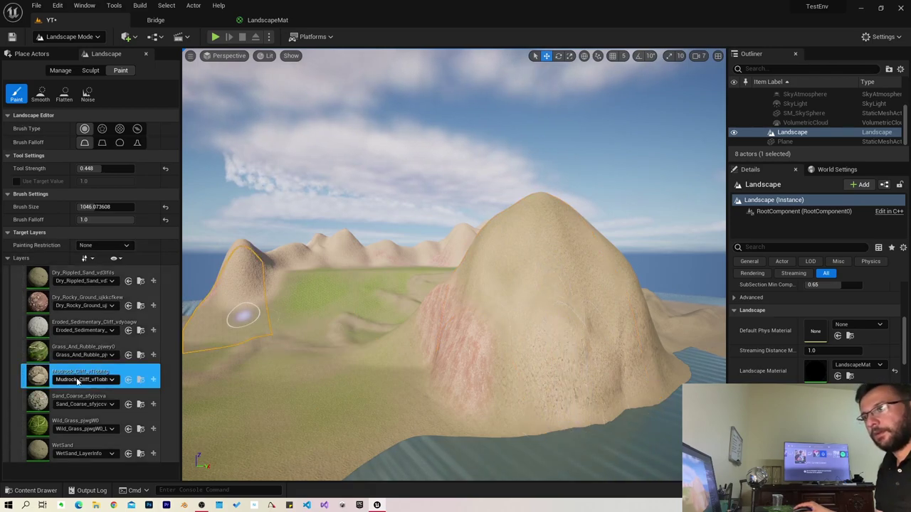
# Step: Cover the big mountain face with Sand_Coarse at strength 0.736 and brush size 1673.53
pyautogui.click(54, 398)
pyautogui.moveTo(539, 358)
pyautogui.mouseDown()
pyautogui.moveTo(572, 363)
pyautogui.moveTo(626, 349)
pyautogui.mouseUp()
pyautogui.moveTo(647, 339); pyautogui.dragTo(541, 342, button='right')
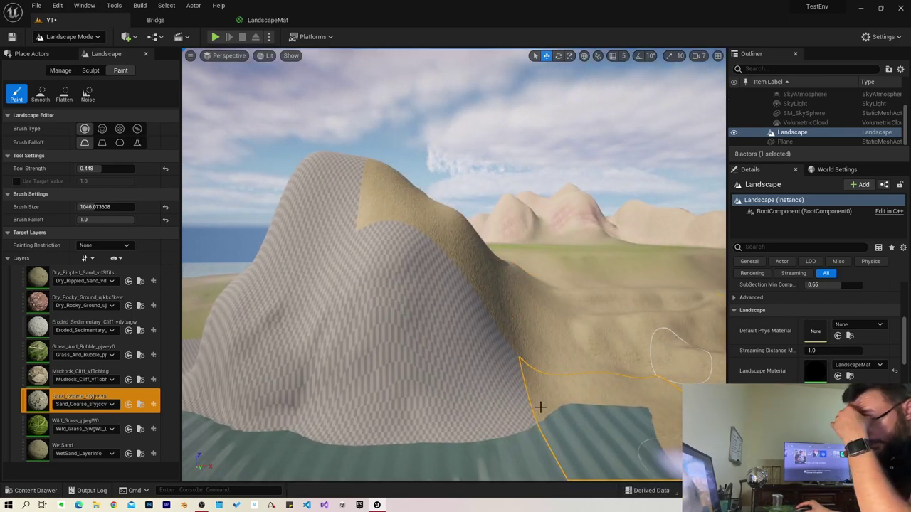
pyautogui.moveTo(541, 407); pyautogui.dragTo(411, 319, button='right')
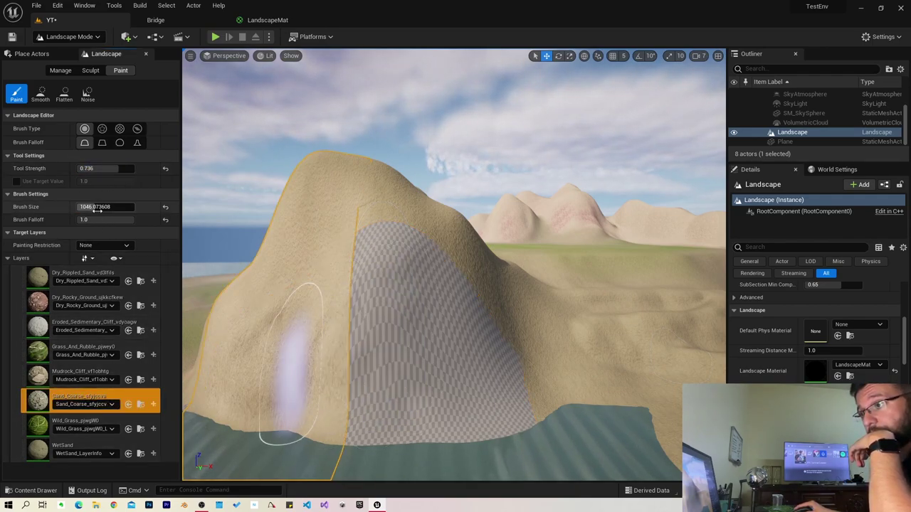
pyautogui.moveTo(332, 260); pyautogui.dragTo(296, 299)
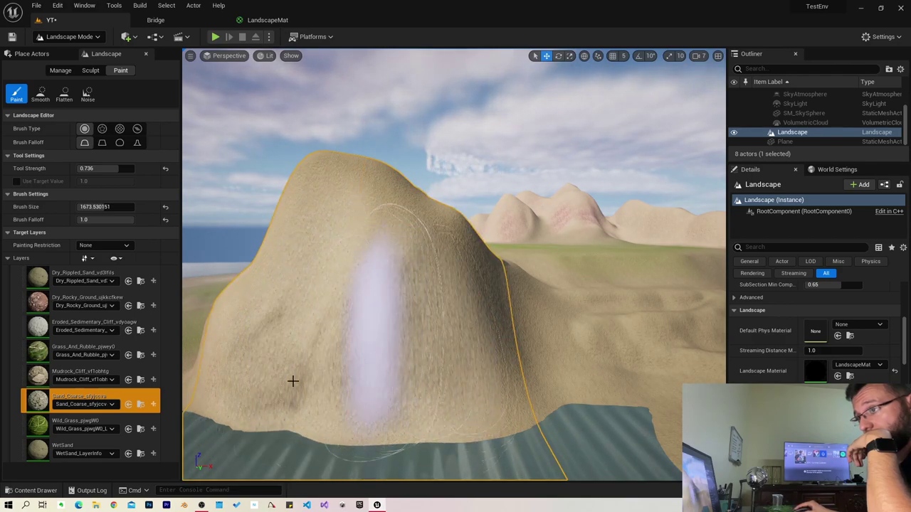
pyautogui.click(79, 374)
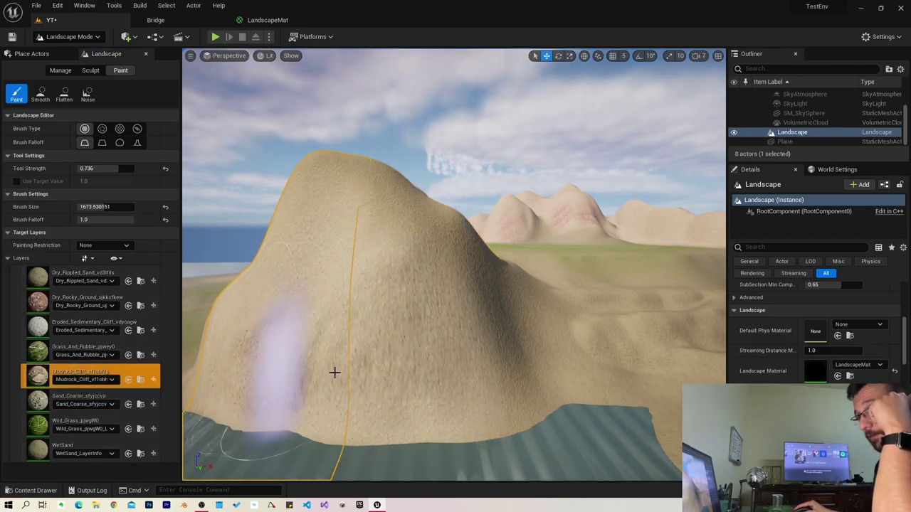
# Step: Streak Mudrock_Cliff across the left-centre slope and the mountain's pink-streaked face
pyautogui.moveTo(246, 365); pyautogui.dragTo(195, 340)
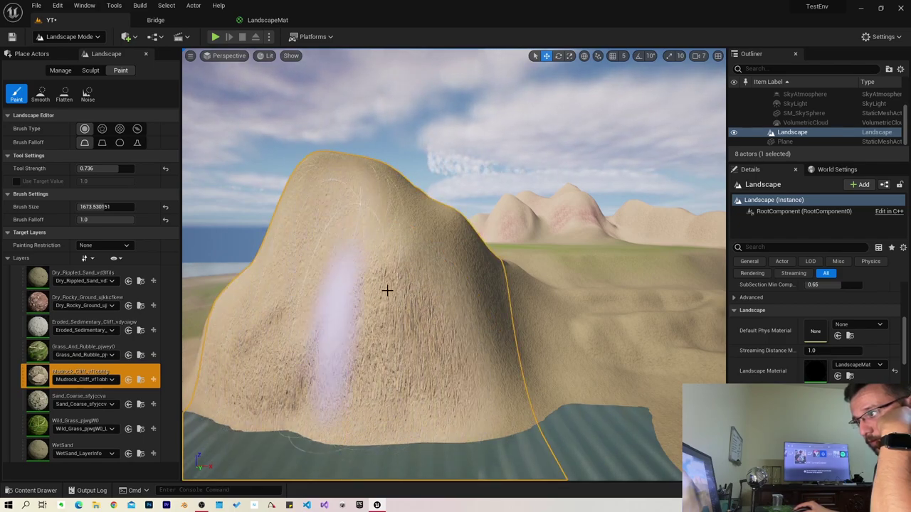
pyautogui.moveTo(454, 283); pyautogui.dragTo(556, 286, button='right')
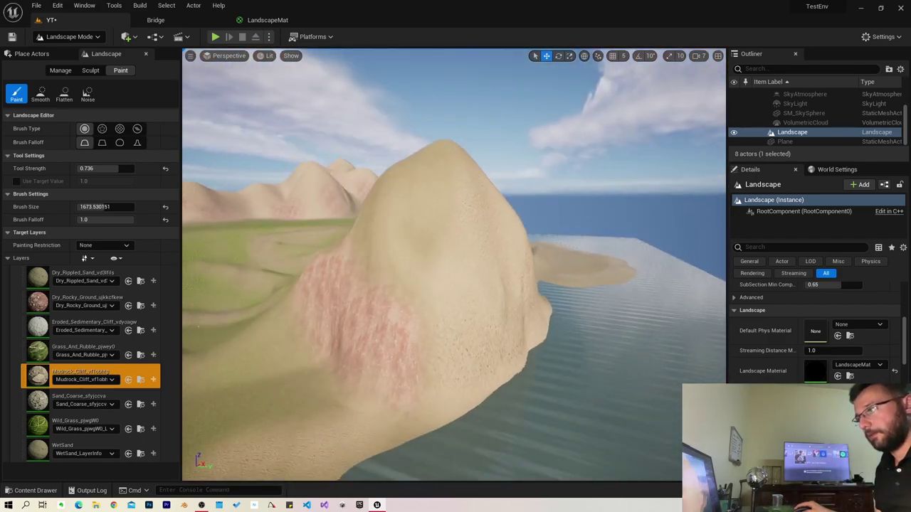
pyautogui.keyDown('shift'); pyautogui.moveTo(410, 223); pyautogui.dragTo(388, 278); pyautogui.keyUp('shift')
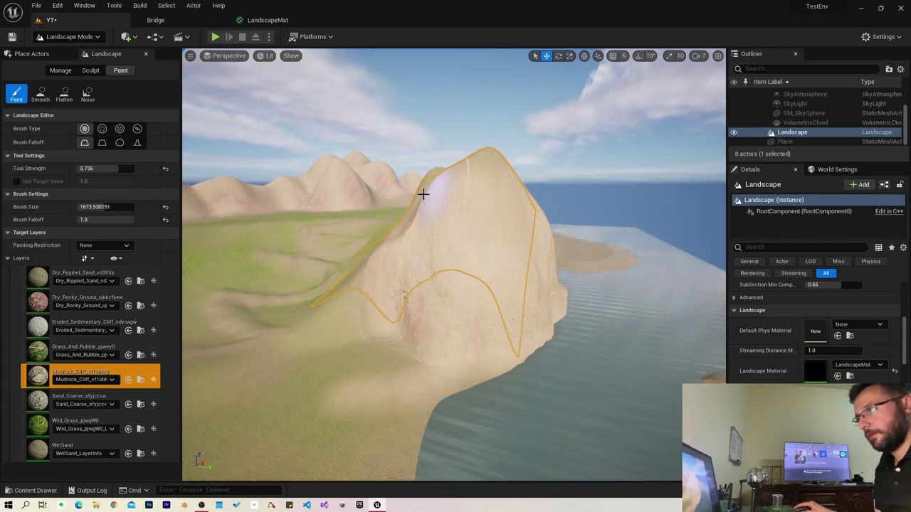
pyautogui.moveTo(423, 193); pyautogui.dragTo(460, 264, button='right')
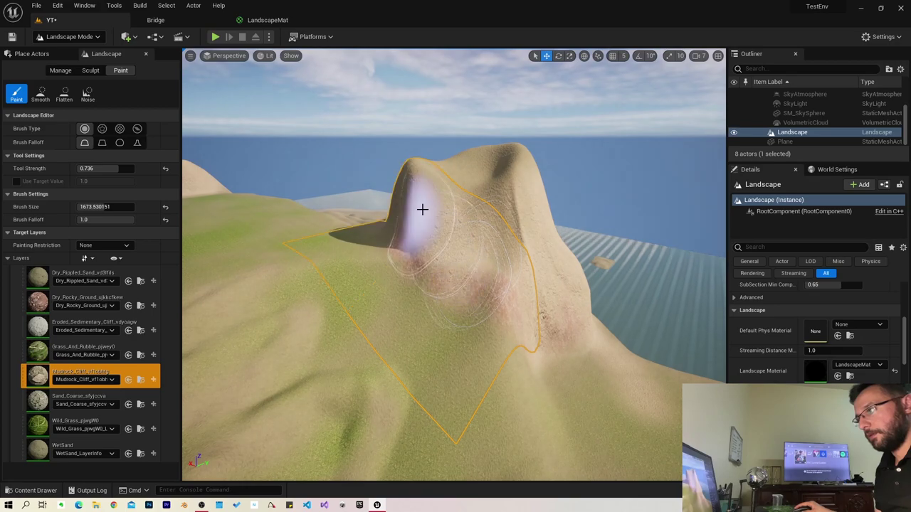
pyautogui.moveTo(494, 148); pyautogui.dragTo(357, 208, button='right')
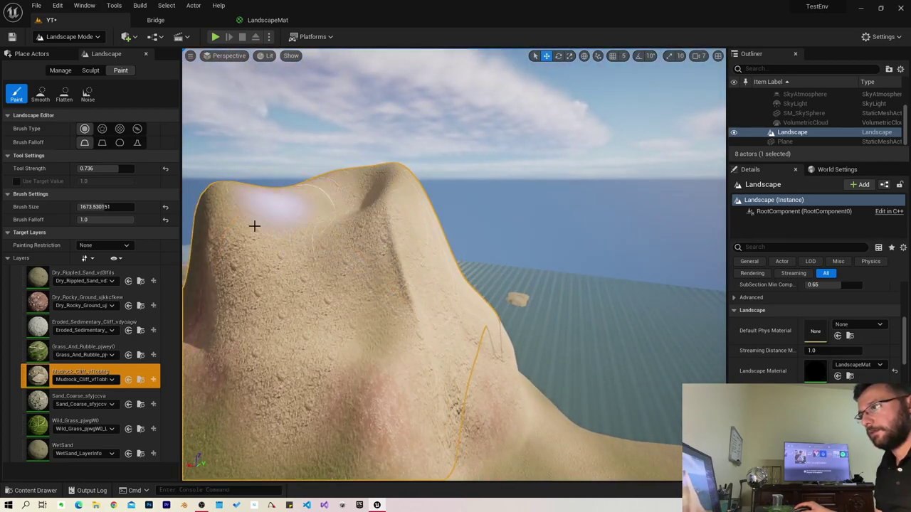
# Step: Fly out over the mountains toward the grass valley, then start a Play test of the level
pyautogui.moveTo(502, 302)
pyautogui.mouseDown(button='right')
pyautogui.moveTo(534, 366)
pyautogui.moveTo(465, 327)
pyautogui.mouseUp(button='right')
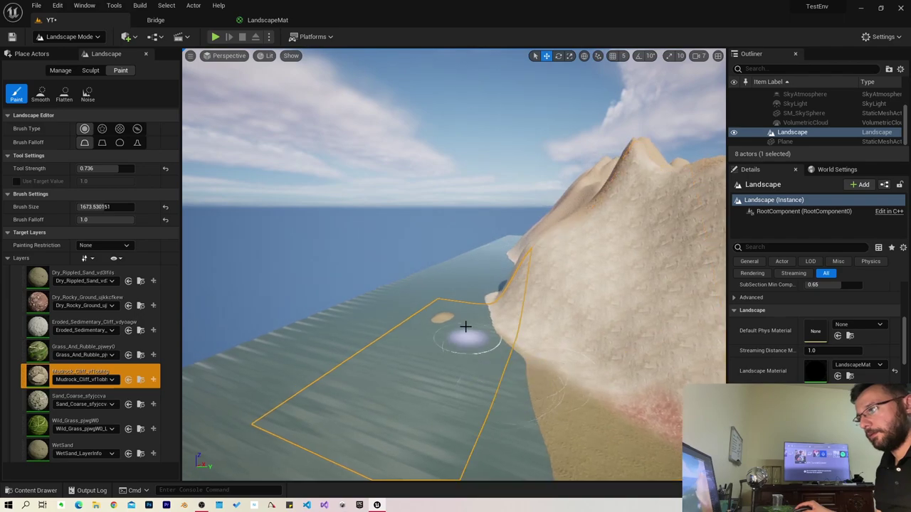
pyautogui.moveTo(454, 265)
pyautogui.mouseDown(button='right')
pyautogui.moveTo(427, 270)
pyautogui.moveTo(456, 284)
pyautogui.moveTo(648, 265)
pyautogui.mouseUp(button='right')
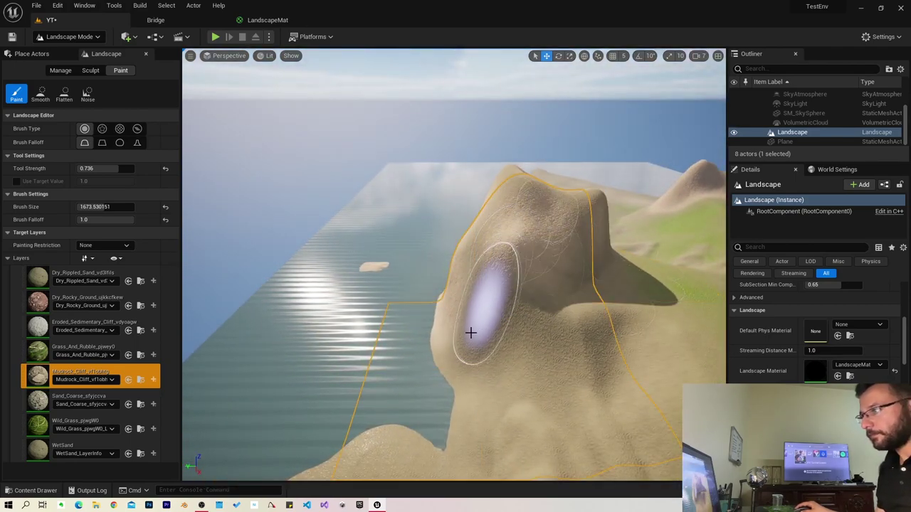
pyautogui.moveTo(562, 316)
pyautogui.mouseDown(button='right')
pyautogui.moveTo(541, 313)
pyautogui.moveTo(523, 279)
pyautogui.mouseUp(button='right')
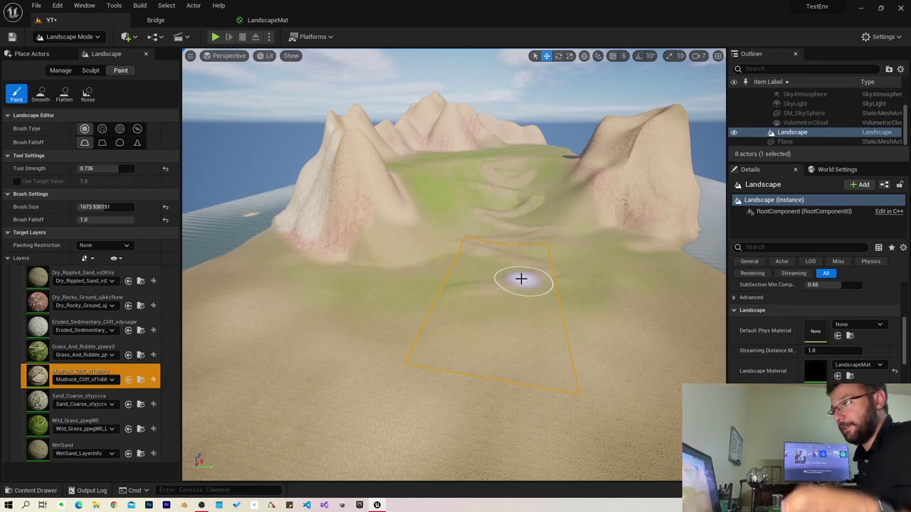
pyautogui.scroll(5, 454, 265)
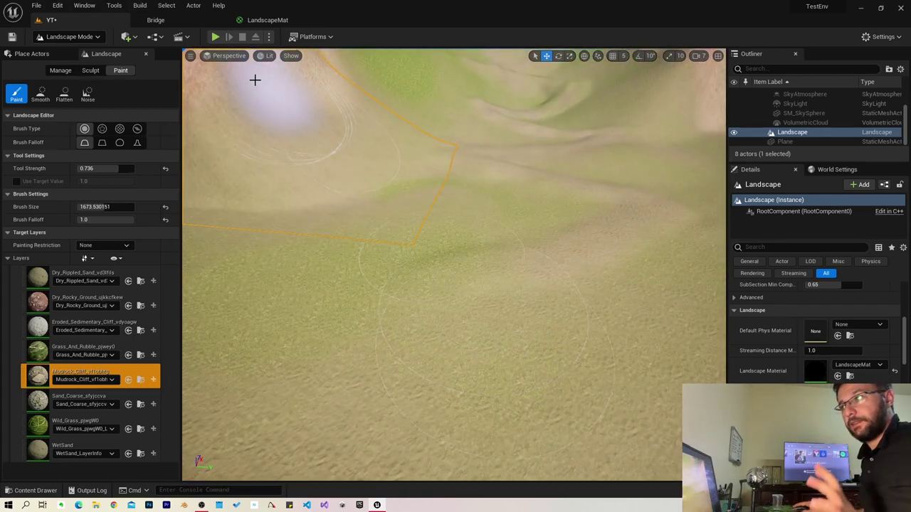
pyautogui.click(215, 37)
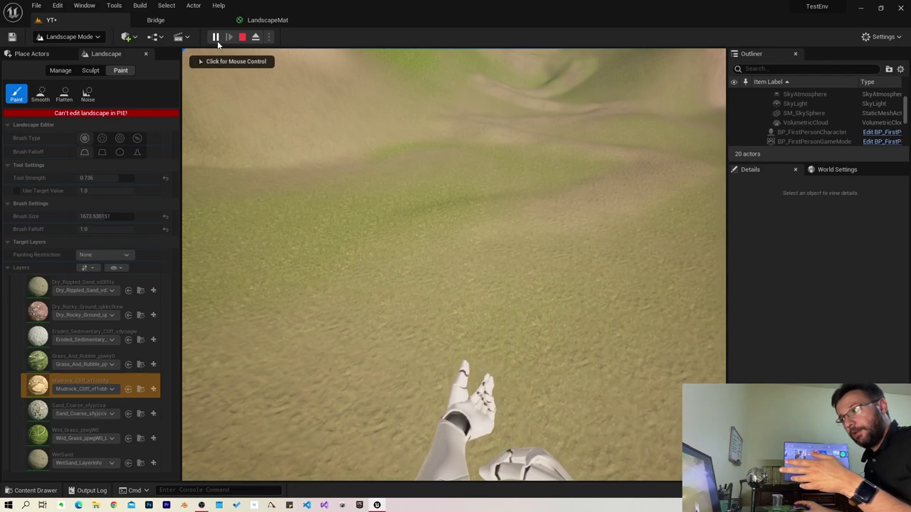